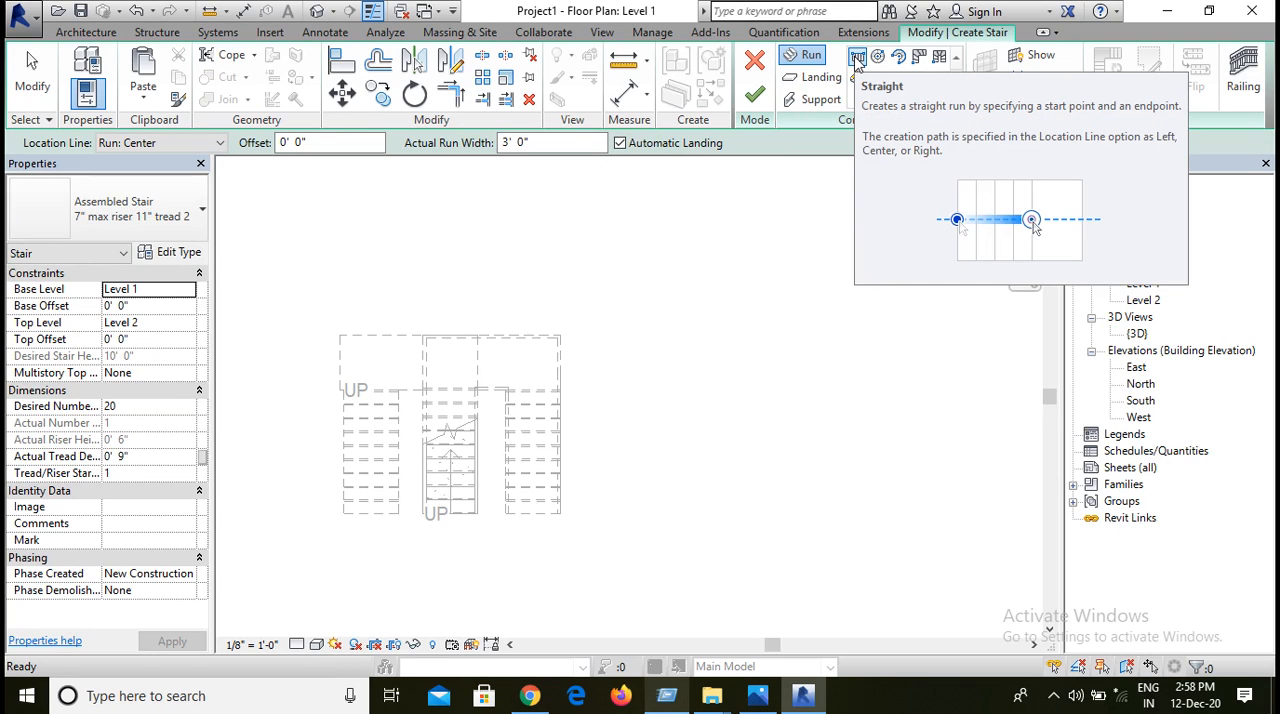
Step: Draw a U-shaped stair beside the existing stairs from two parallel straight runs of 10 risers each, joined by an automatic landing
left_click(857, 58)
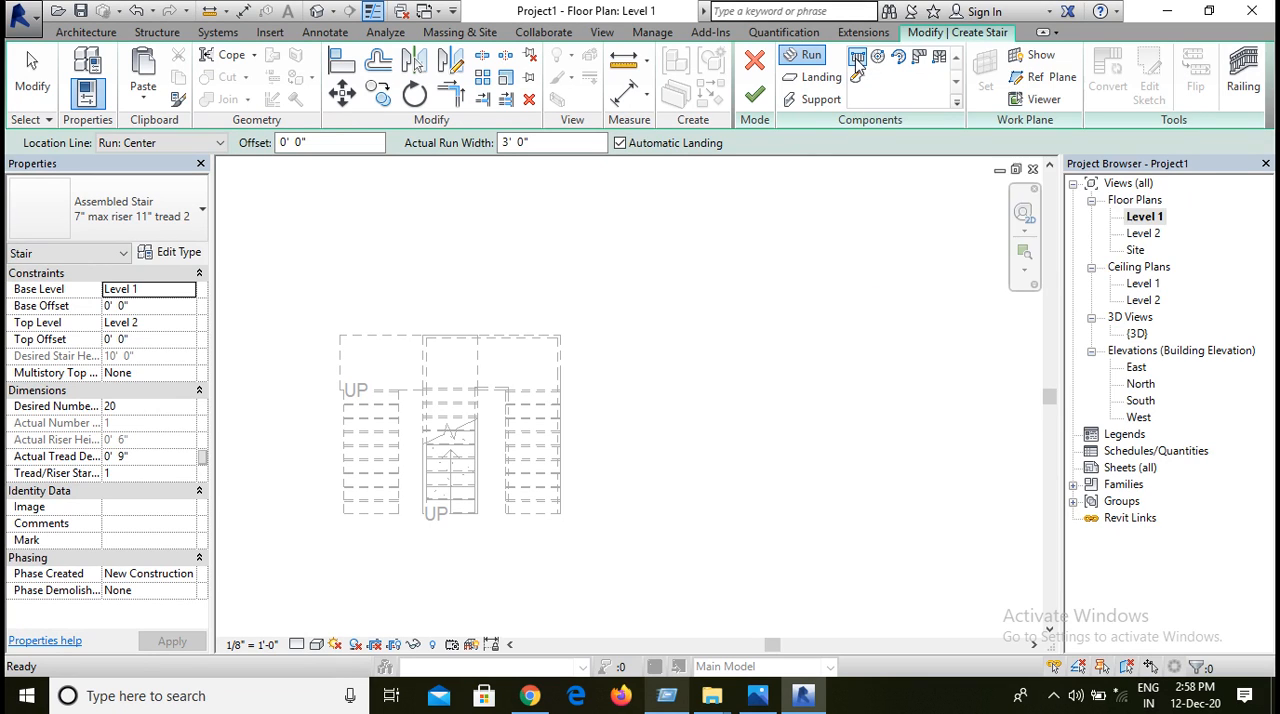
left_click(776, 436)
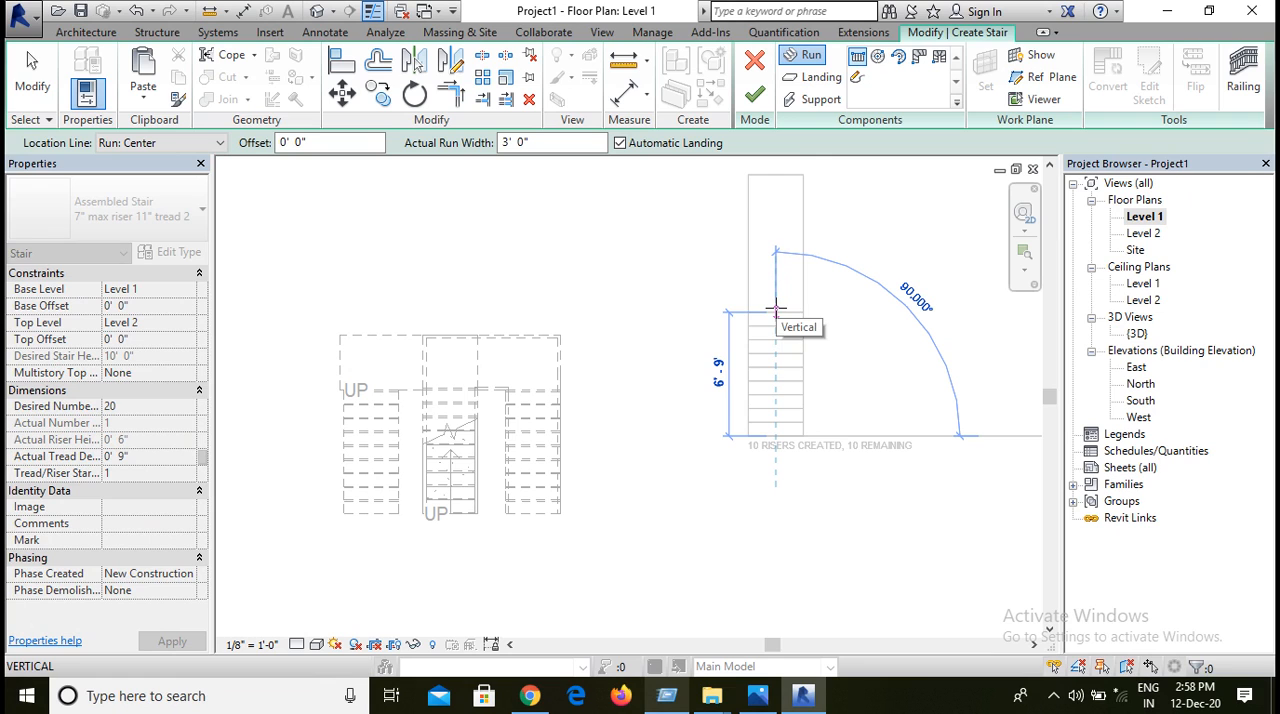
left_click(776, 310)
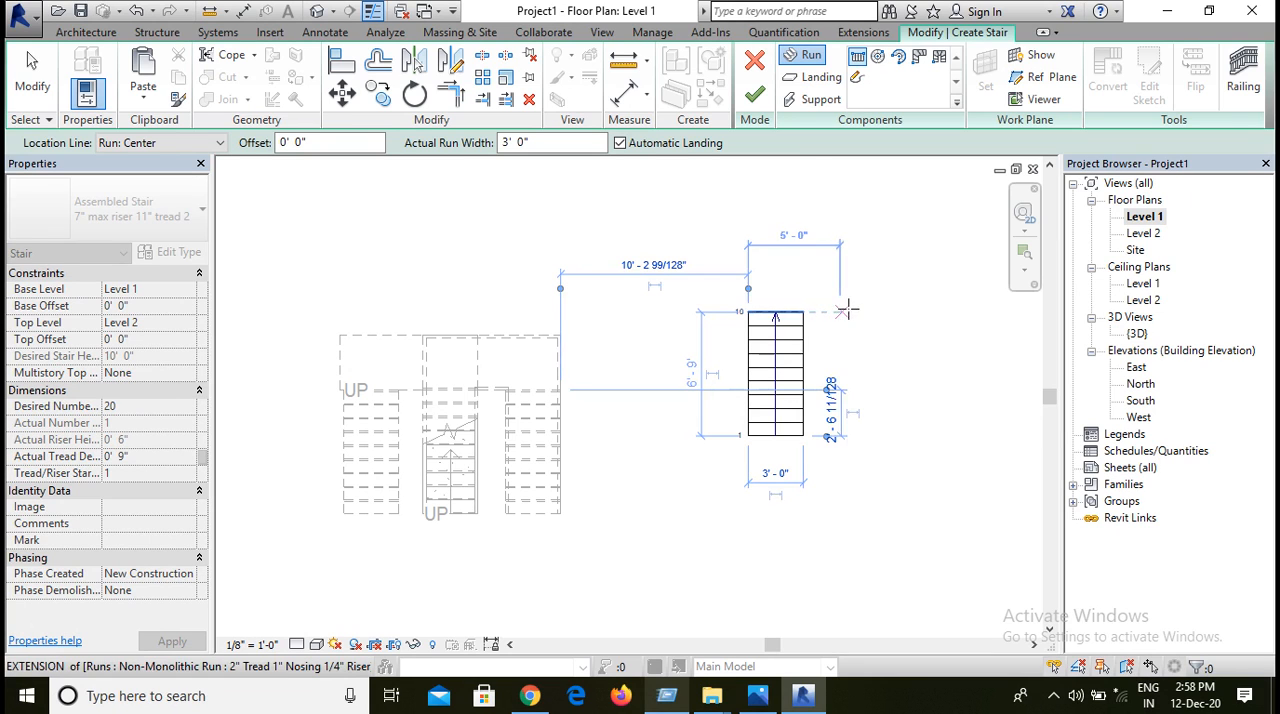
left_click(857, 311)
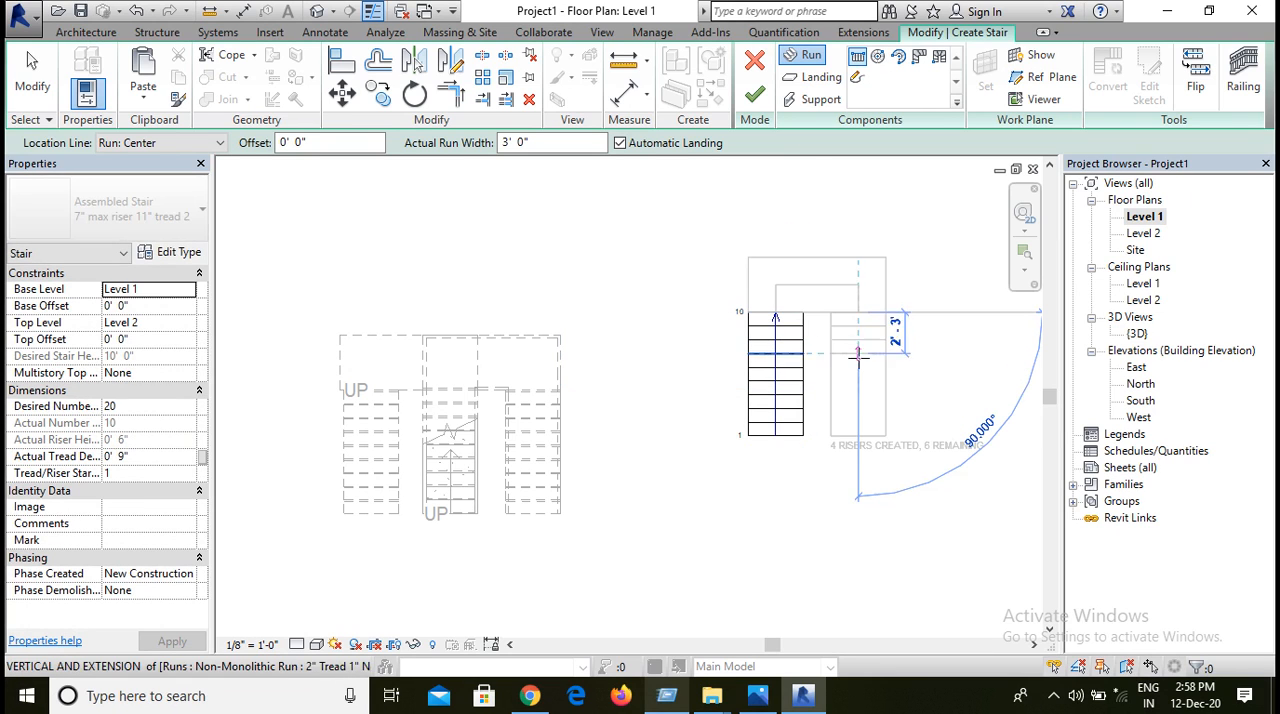
left_click(857, 435)
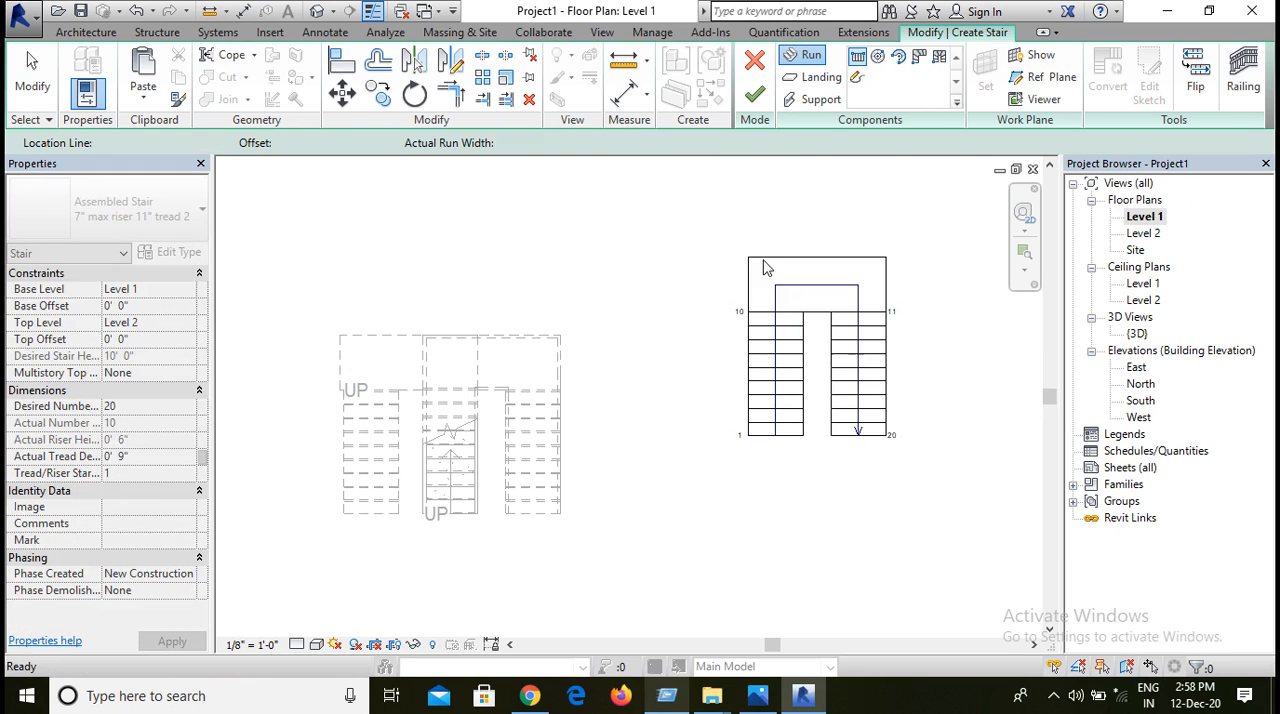
key("Escape")
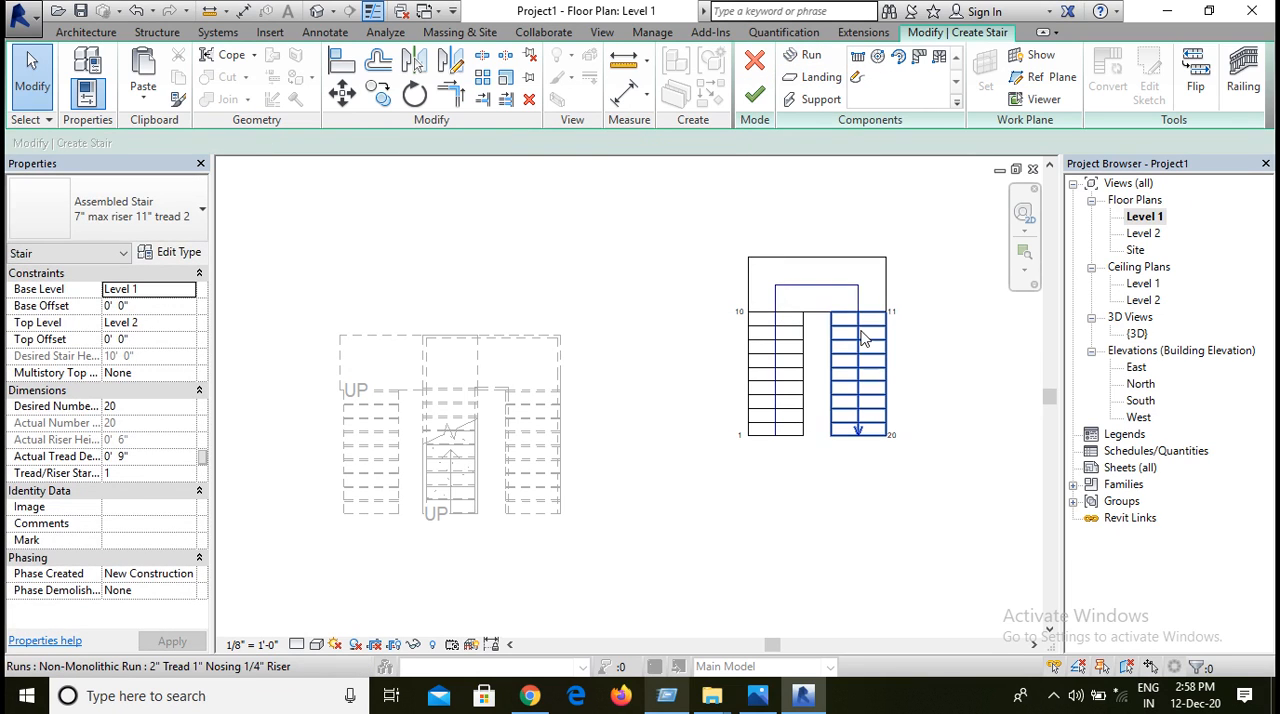
left_click(870, 352)
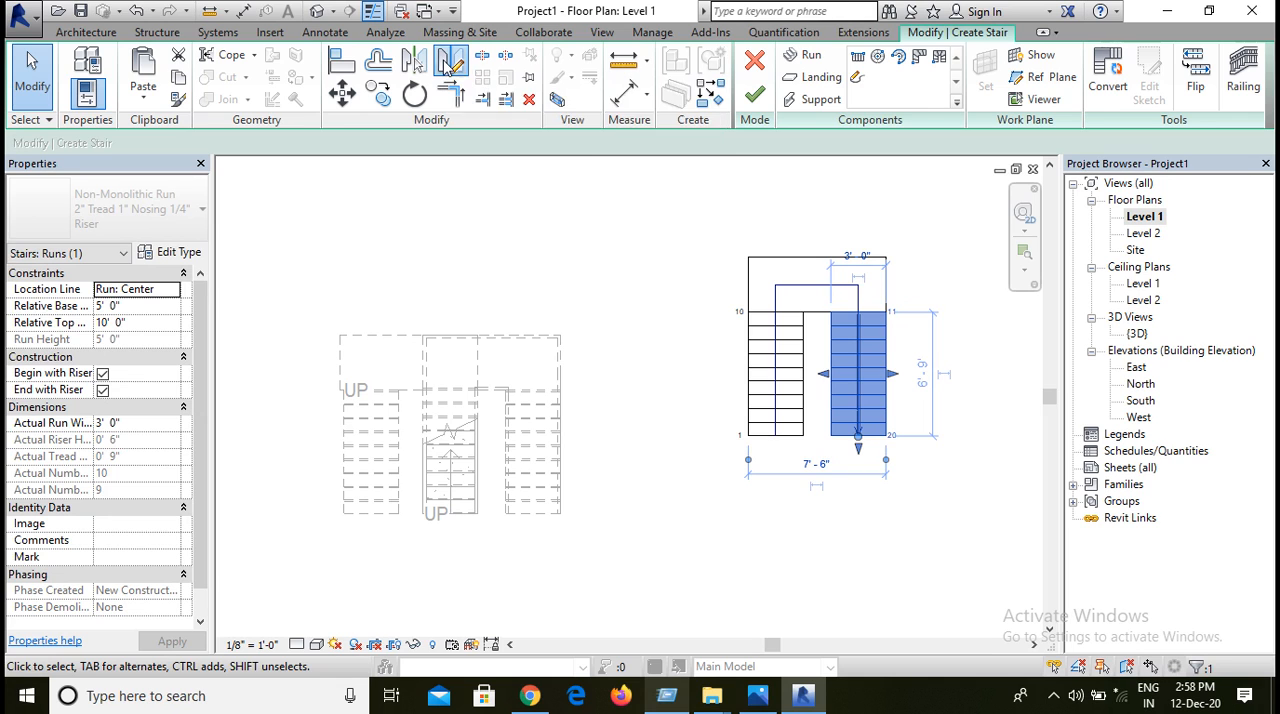
left_click(447, 64)
scroll(786, 310, "up", 3)
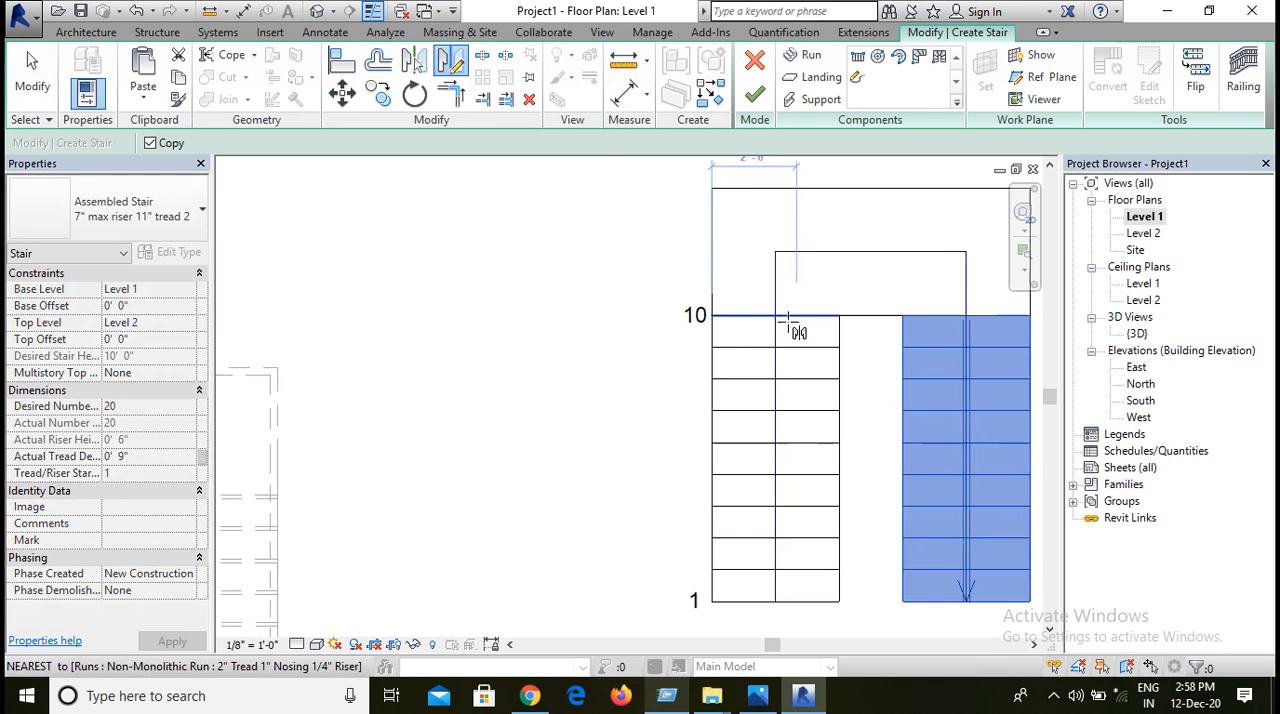
left_click(773, 314)
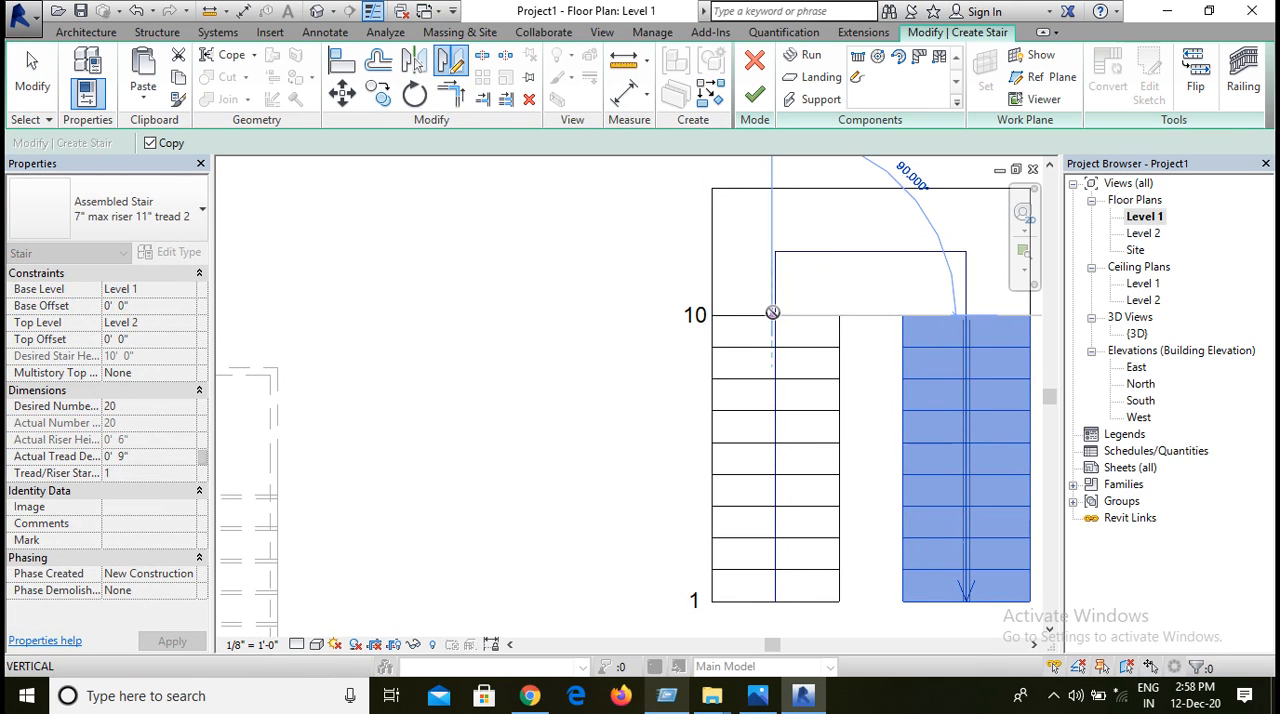
left_click(773, 340)
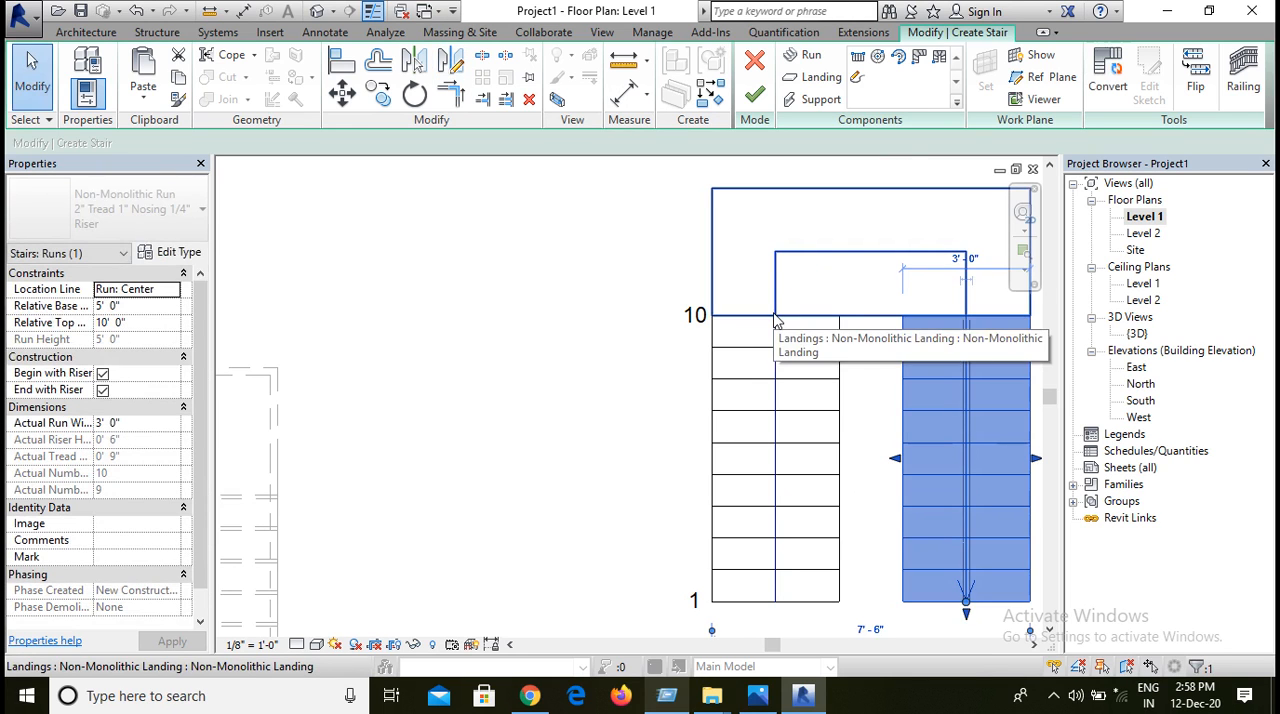
key("Escape")
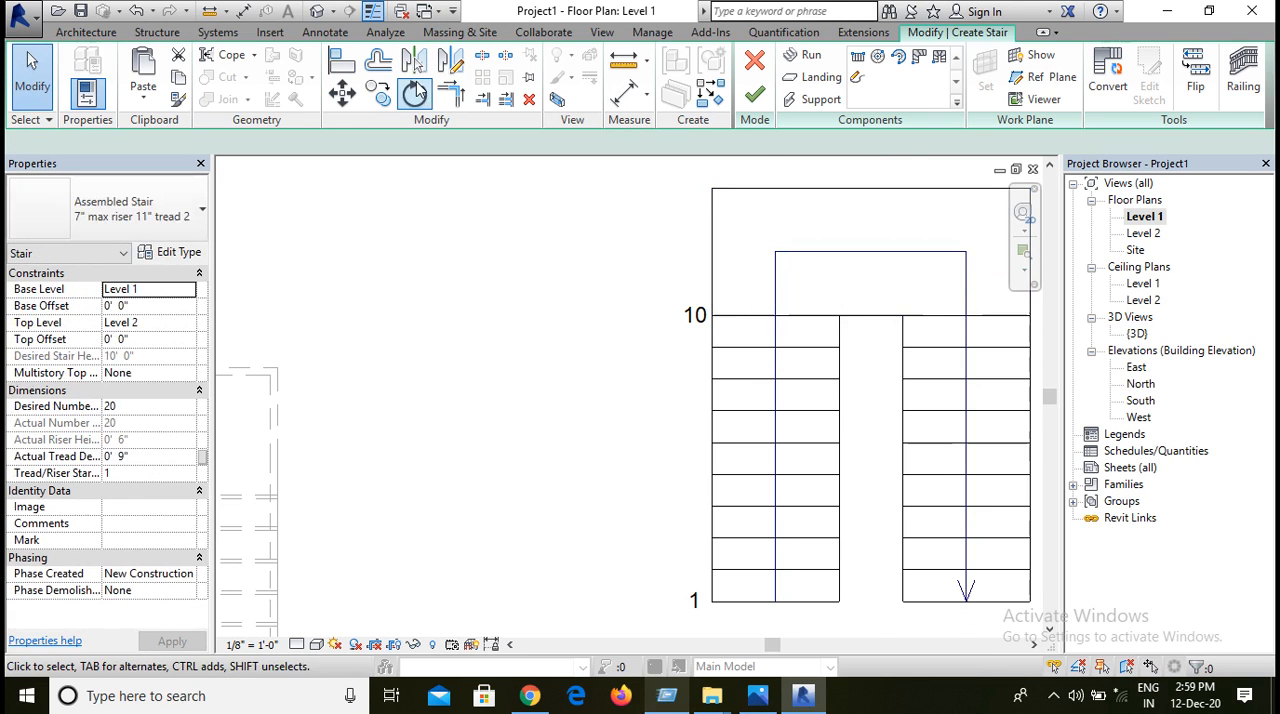
Step: Mirror a copy of the second run (risers 11 to 20) about an axis drawn along the first run's centre line
left_click(900, 376)
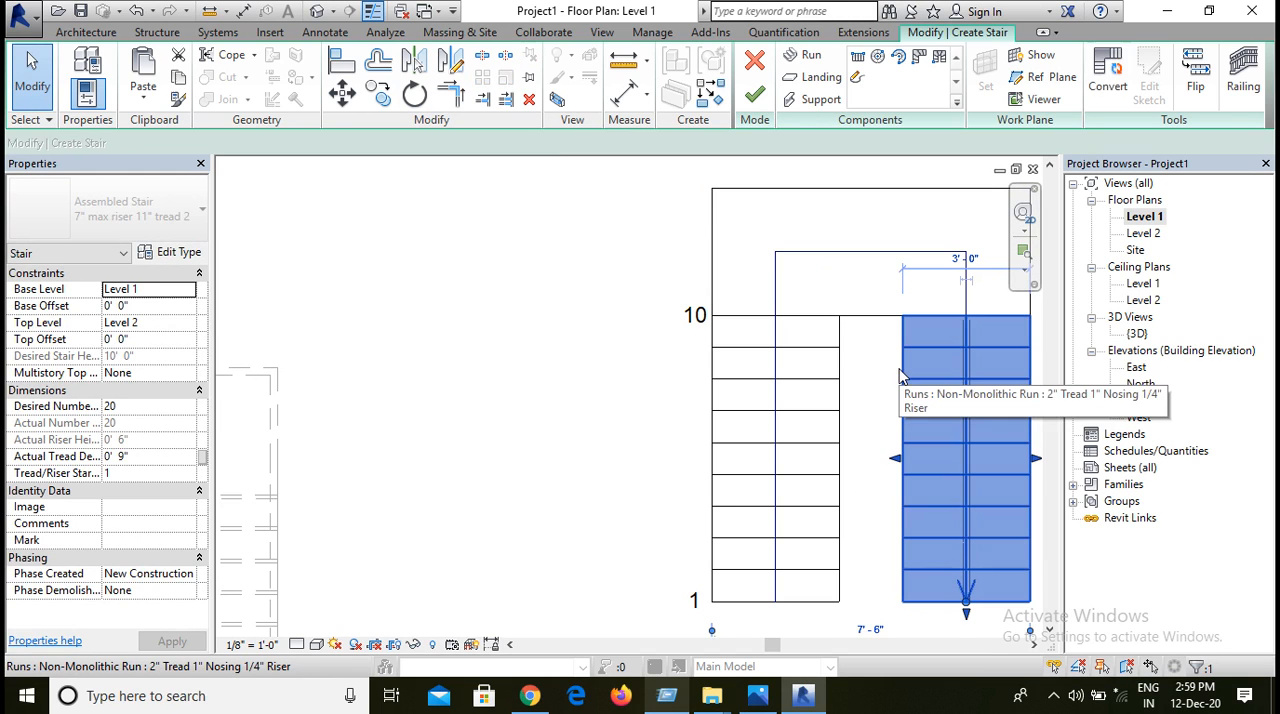
left_click(451, 63)
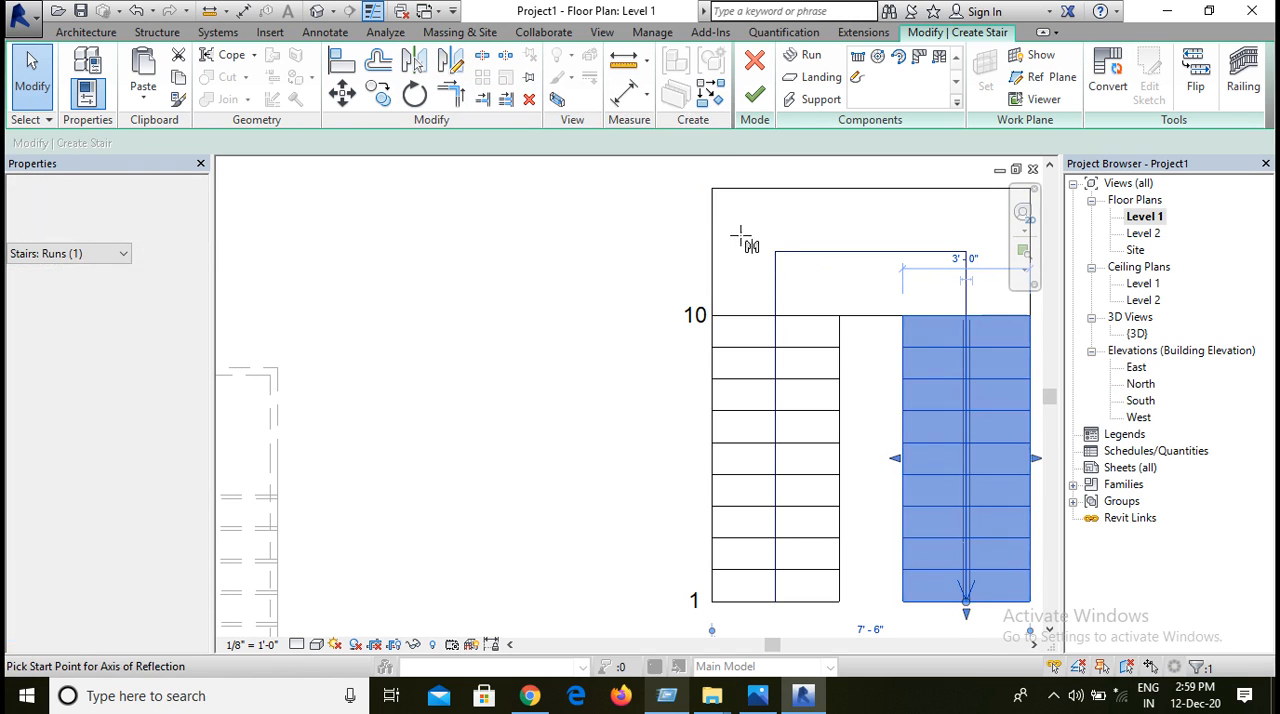
left_click(776, 316)
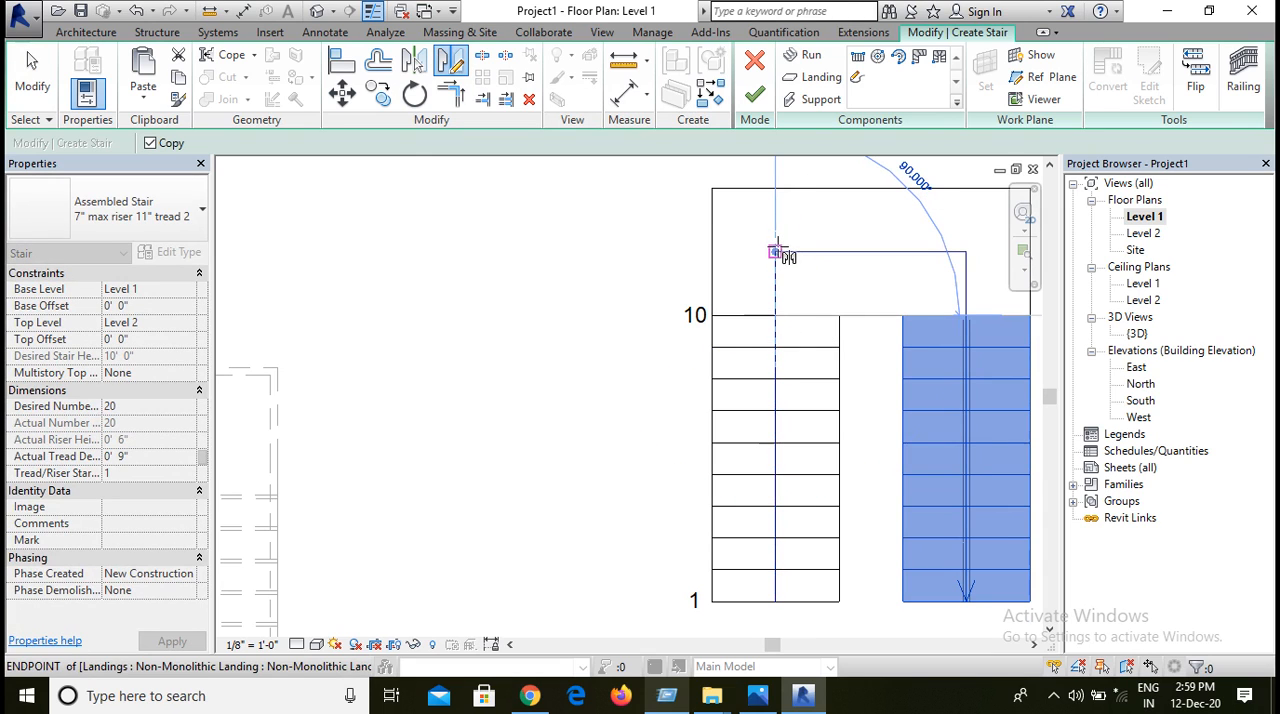
left_click(777, 247)
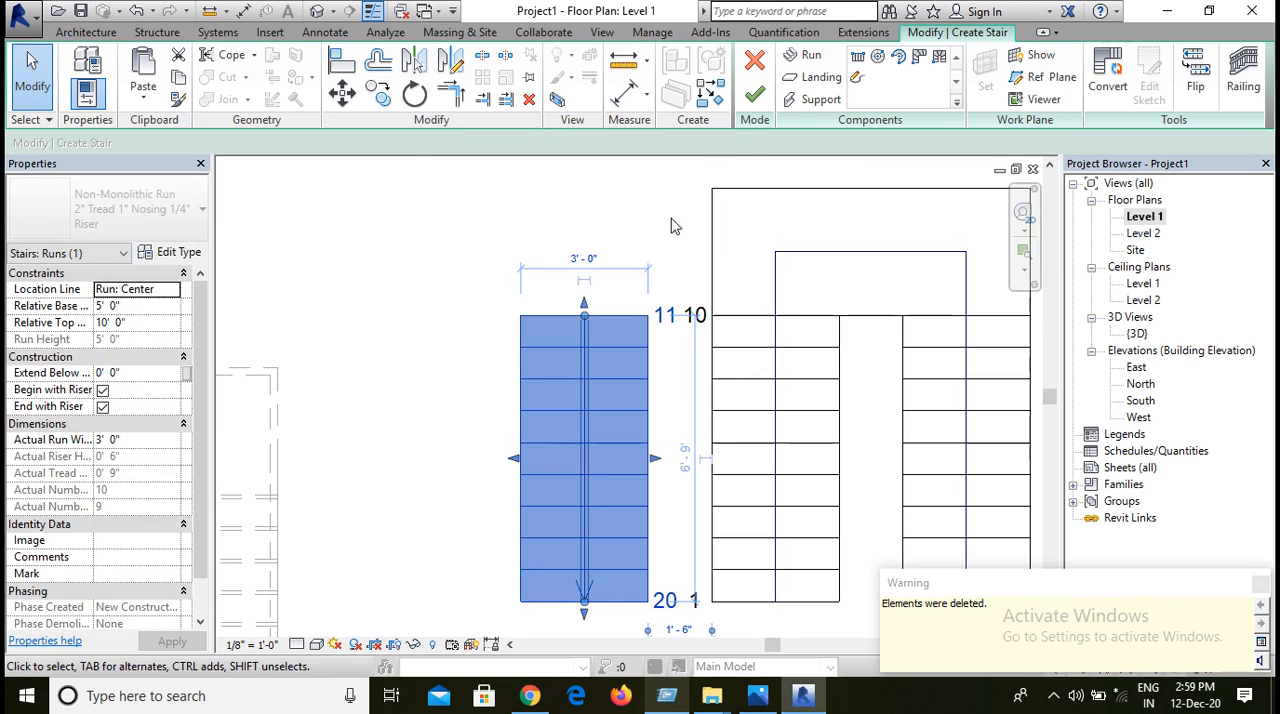
Step: Convert the landing to a sketch-based component and open its sketch for editing
left_click(894, 198)
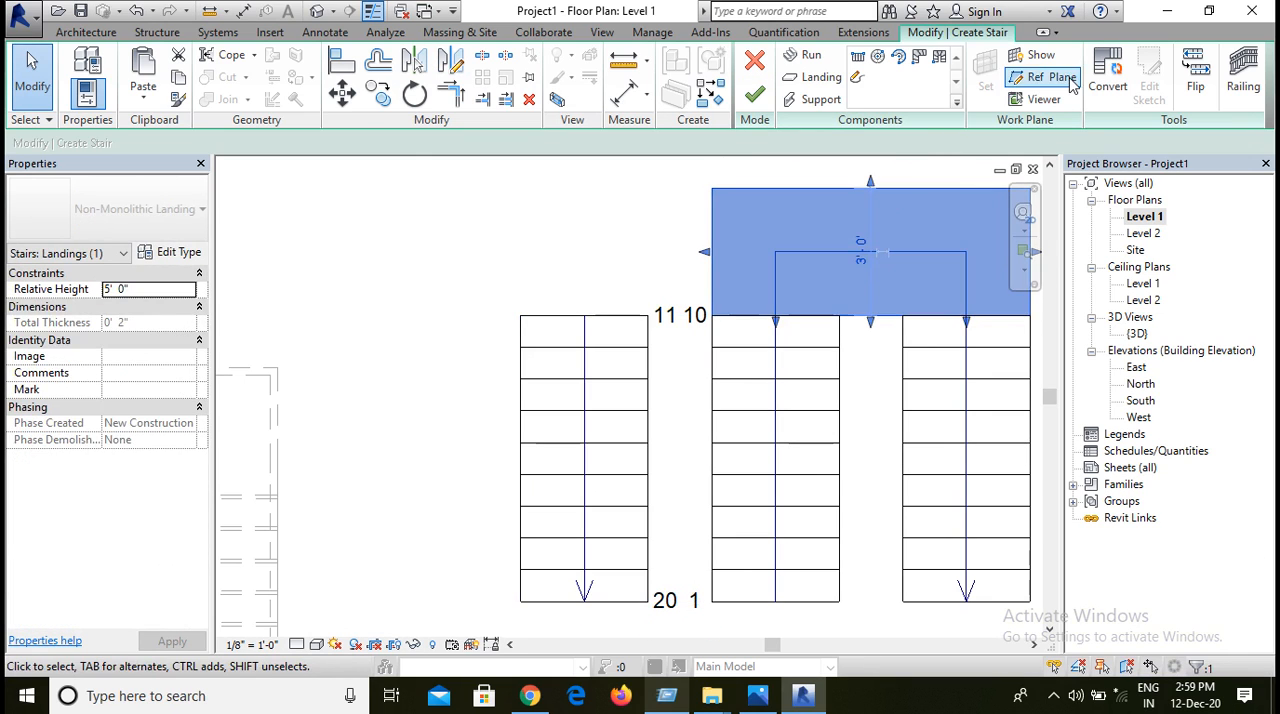
left_click(1110, 78)
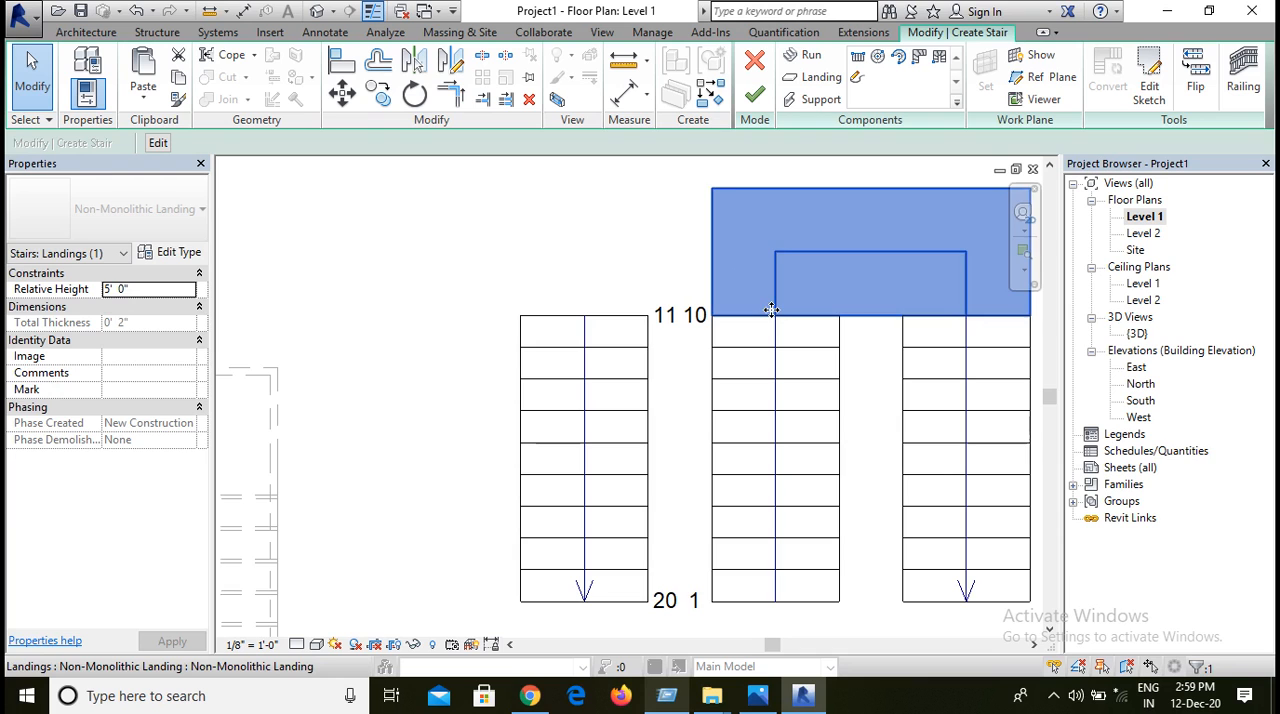
scroll(775, 312, "down", 3)
scroll(785, 320, "up", 3)
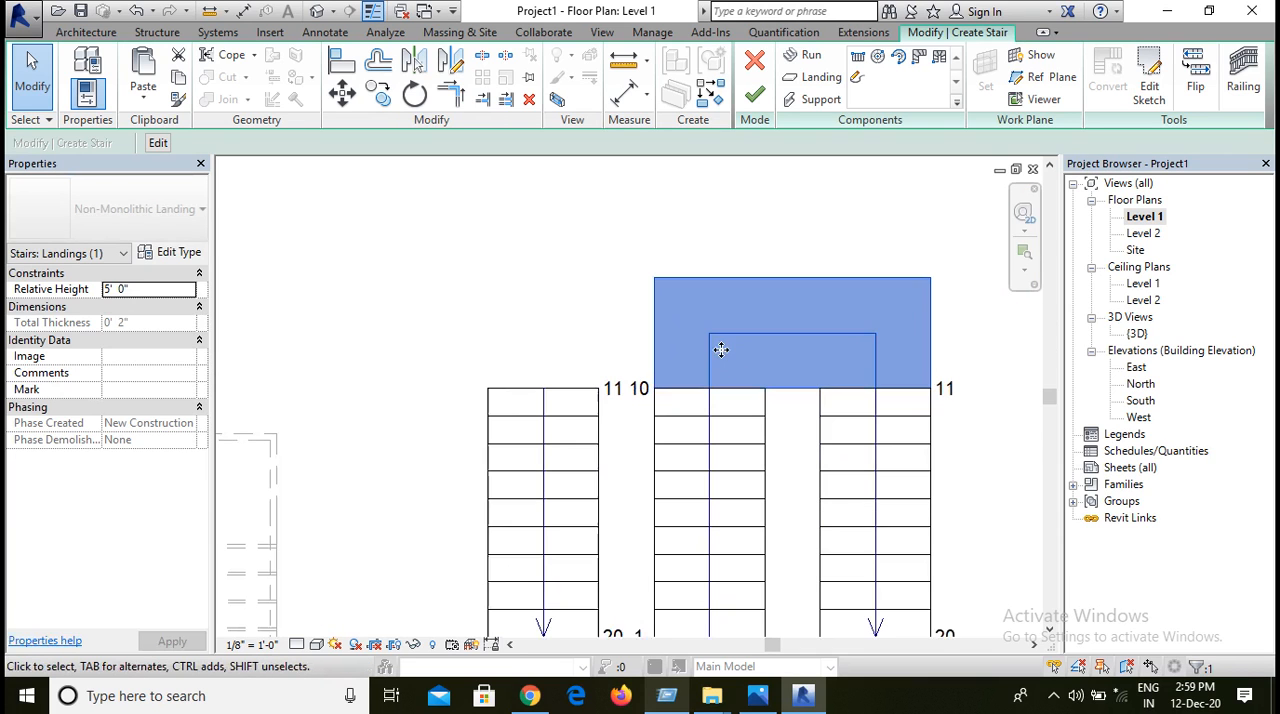
left_click(757, 214)
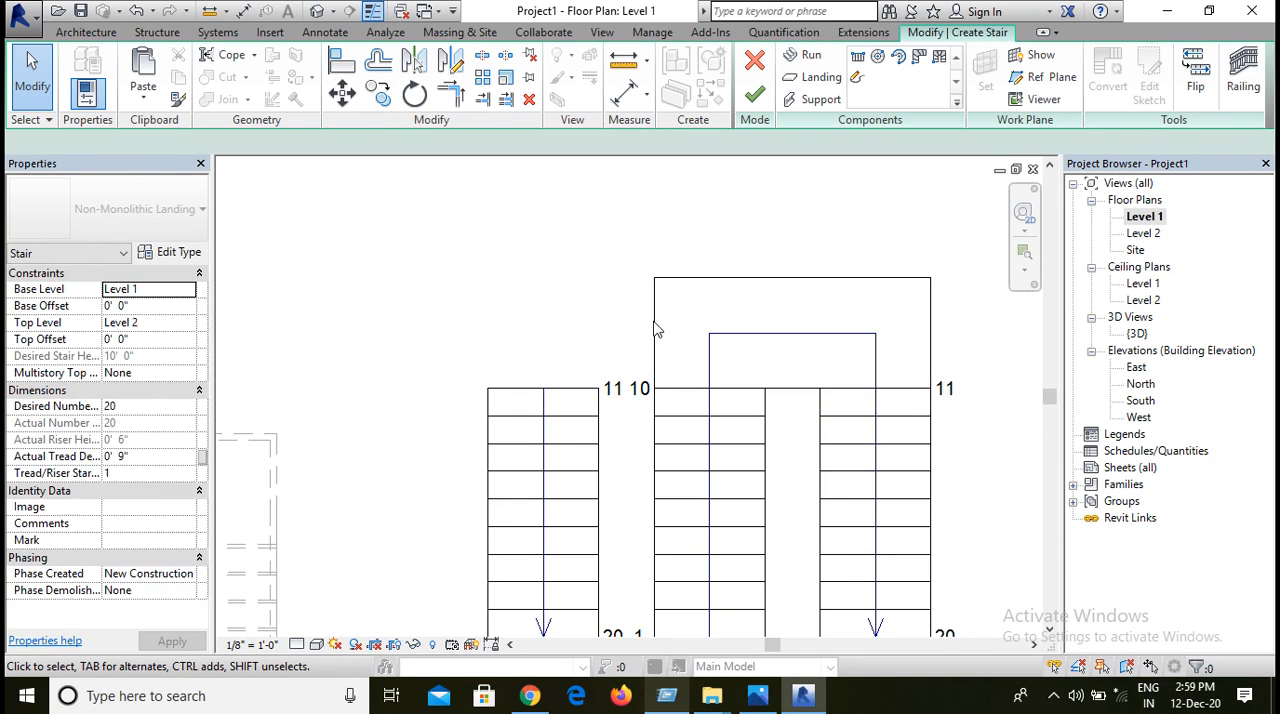
left_click(654, 323)
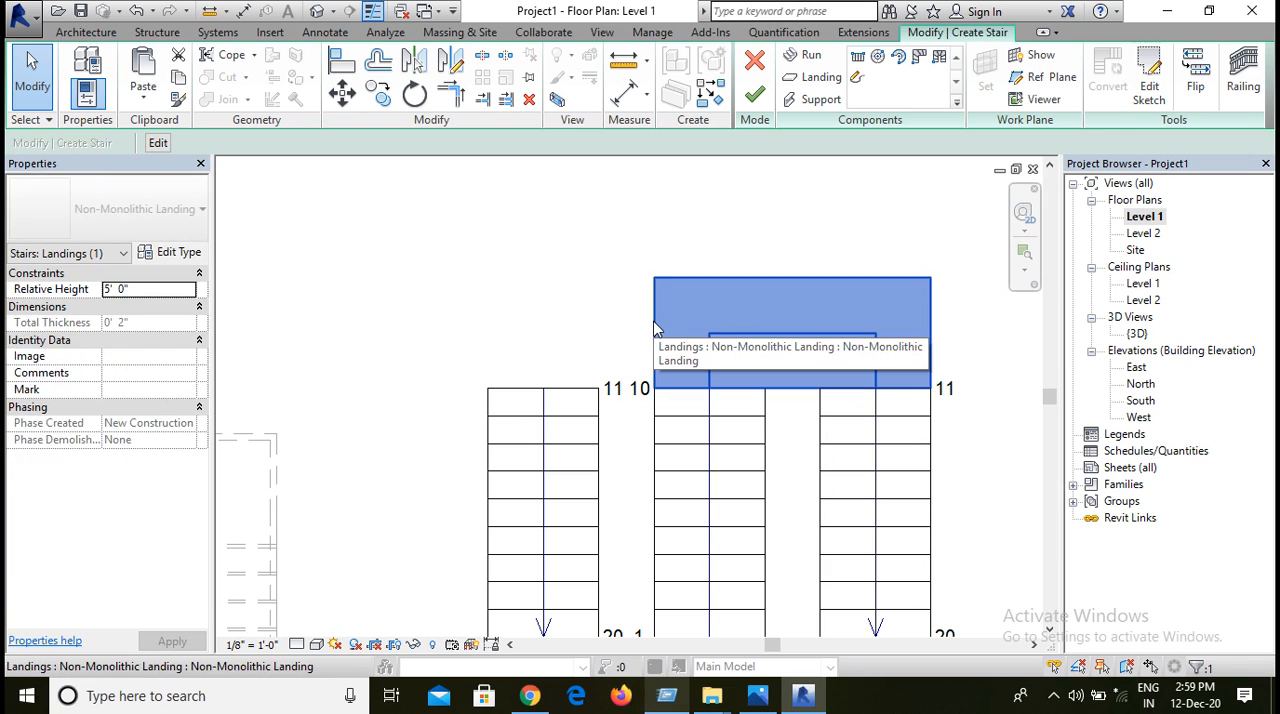
left_click(1148, 85)
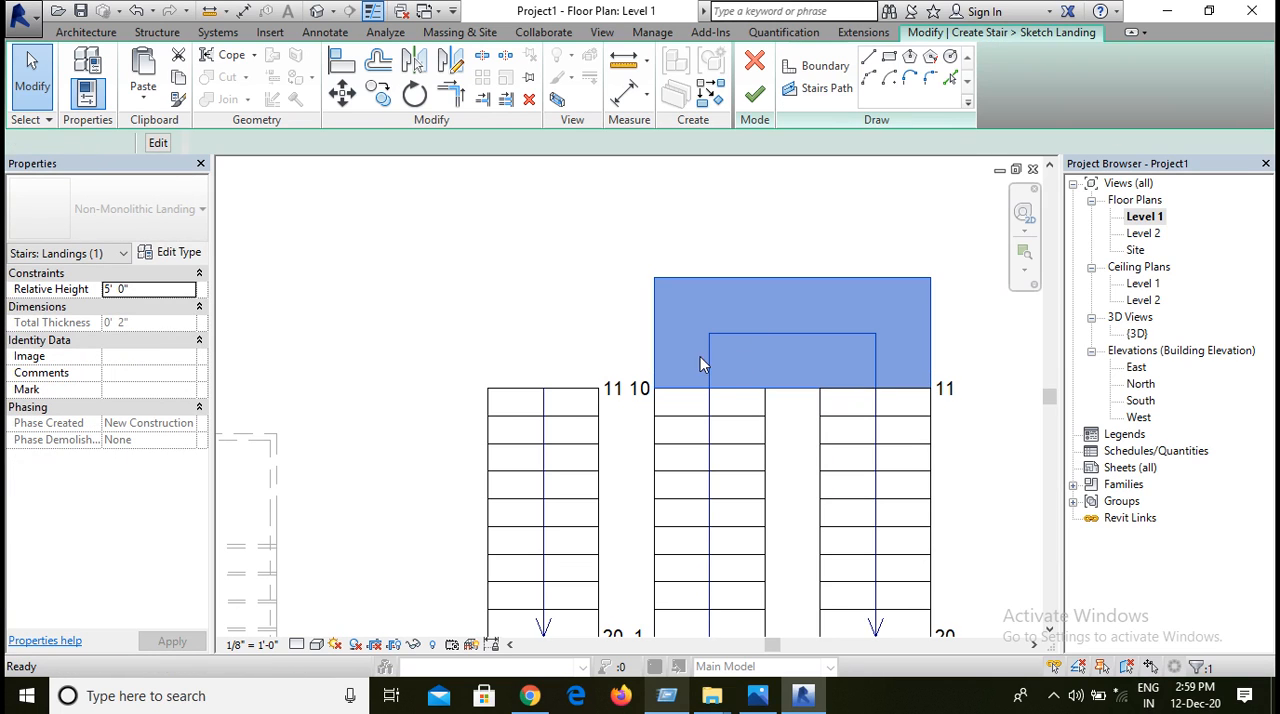
Step: Extend the landing boundary's left edge over the mirrored run and align it with that run's outer edge
left_click(655, 352)
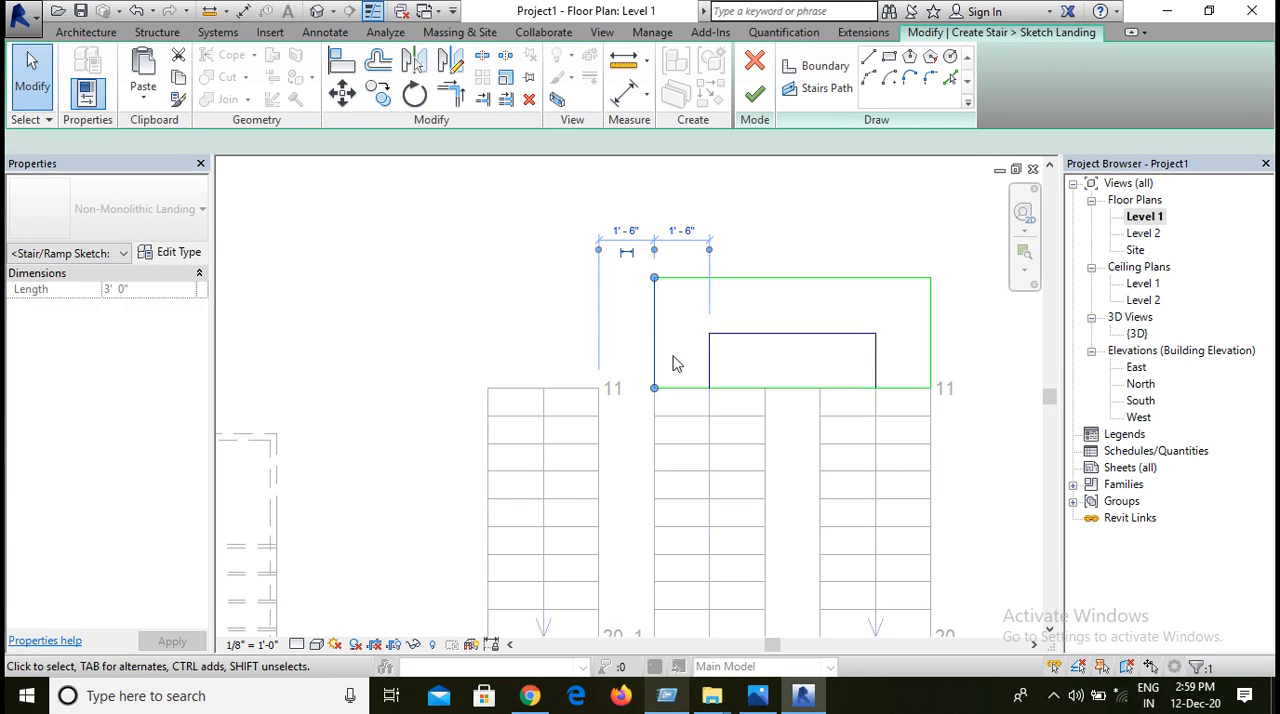
left_click_drag(654, 349, 497, 356)
scroll(480, 426, "up", 1)
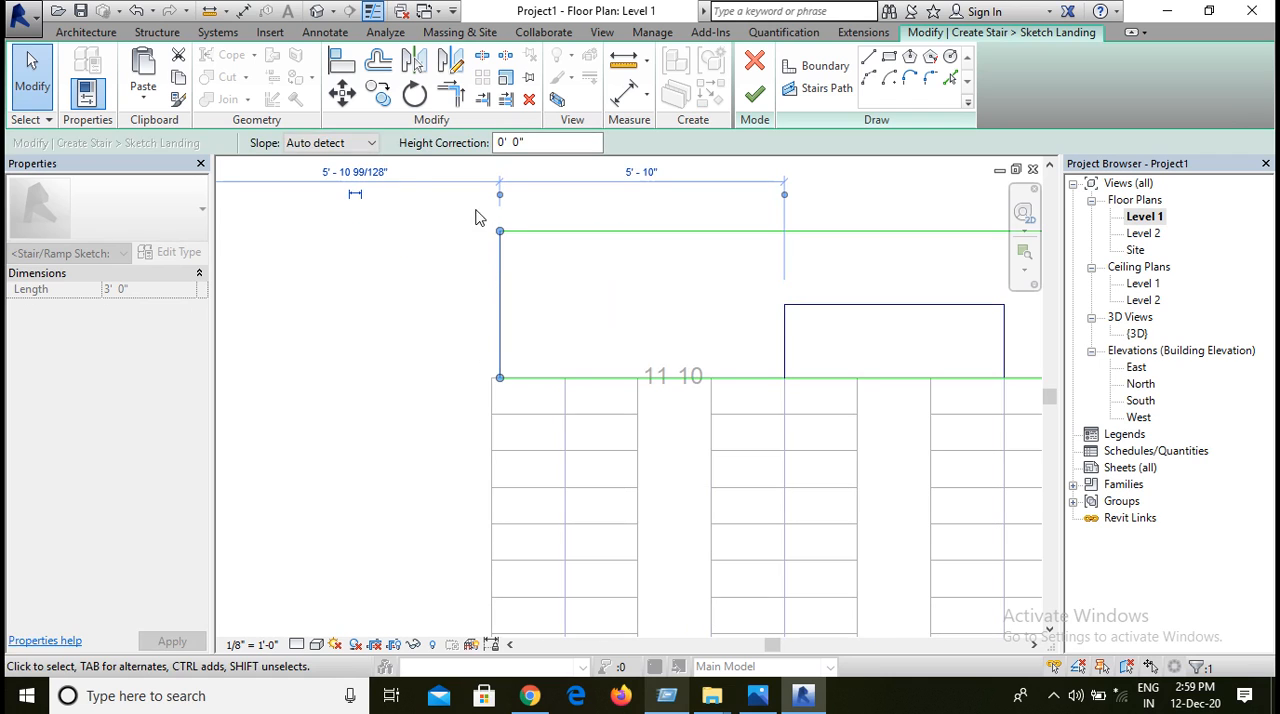
left_click(338, 72)
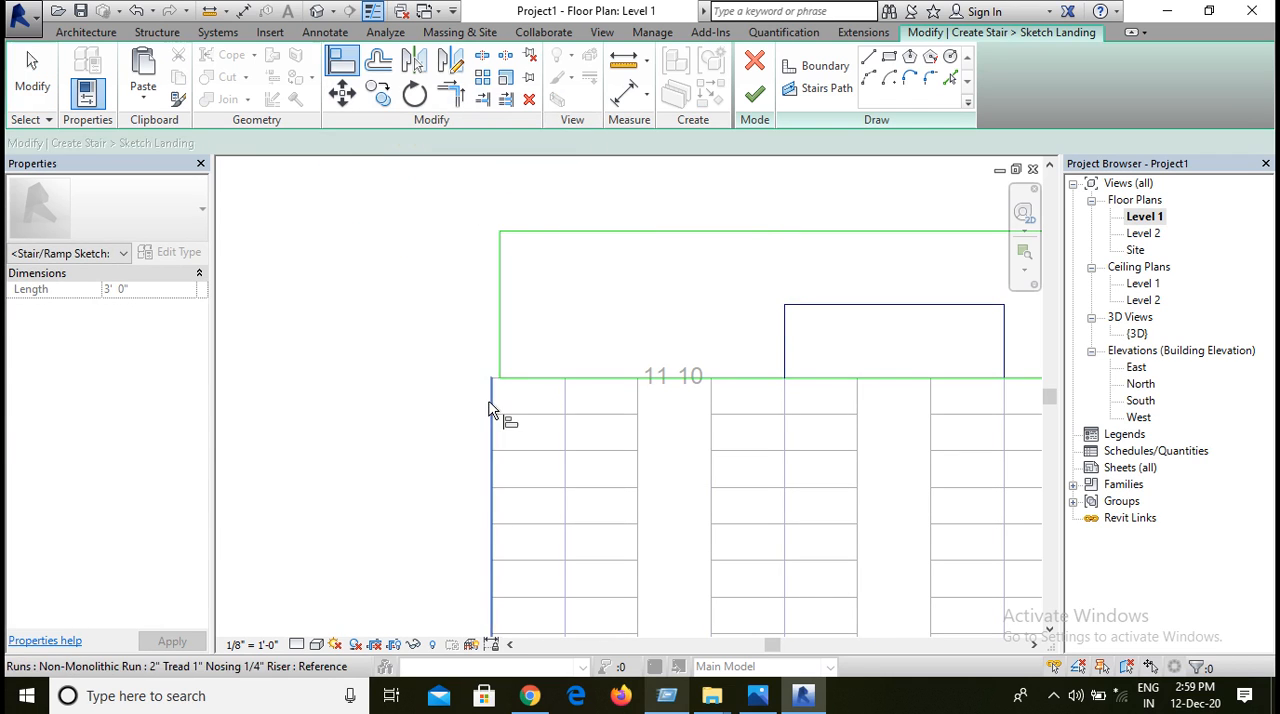
left_click(492, 424)
left_click(500, 346)
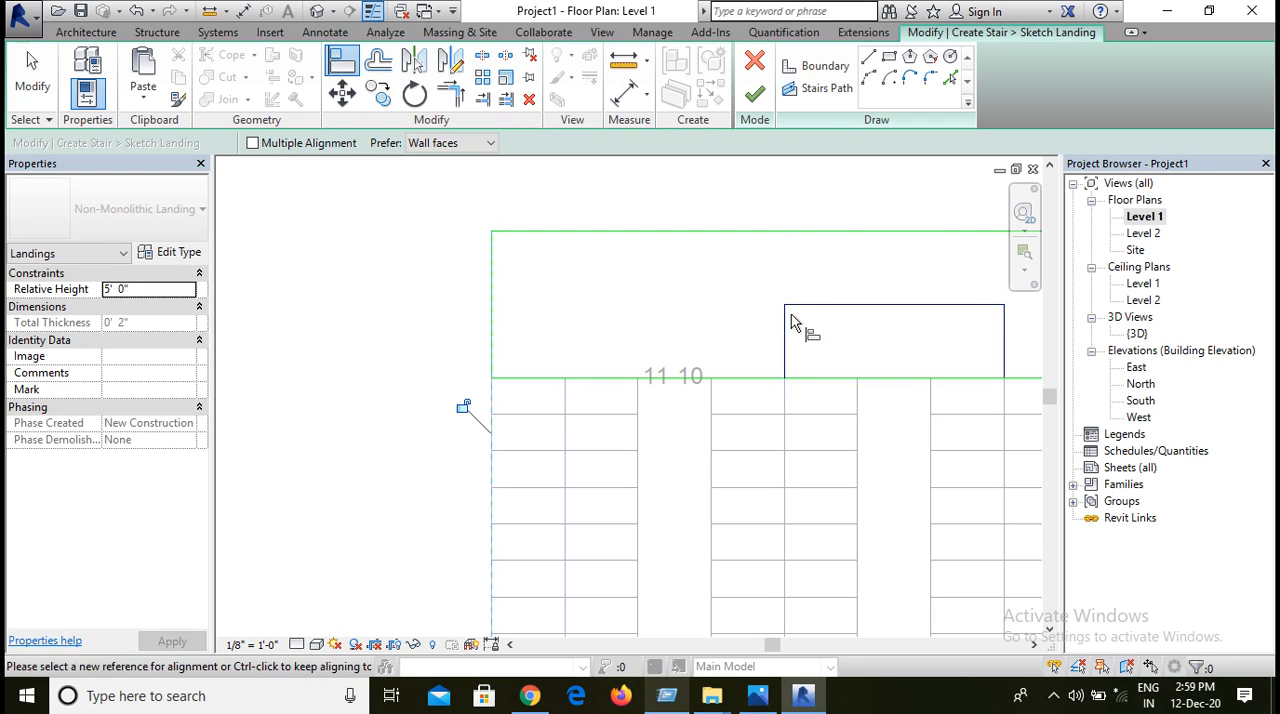
scroll(785, 360, "down", 2)
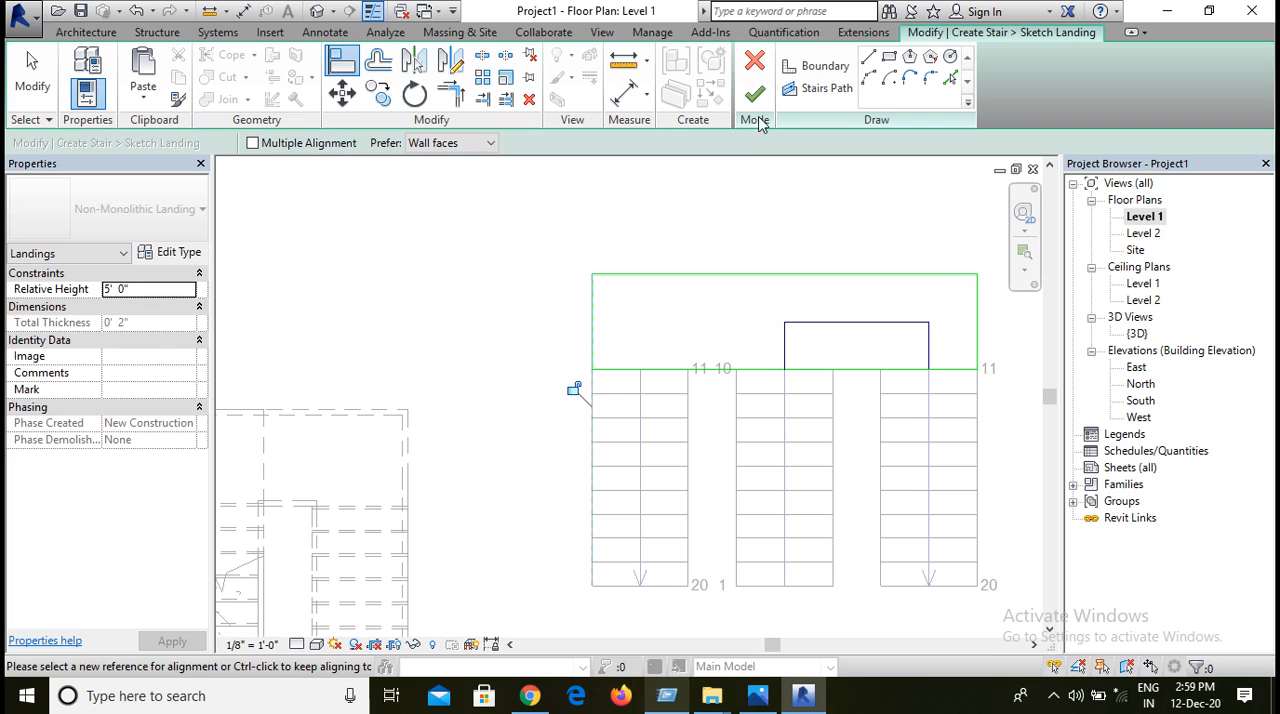
Step: Select the horizontal stair path line and the vertical one leading to the right run in the landing sketch
left_click(924, 358)
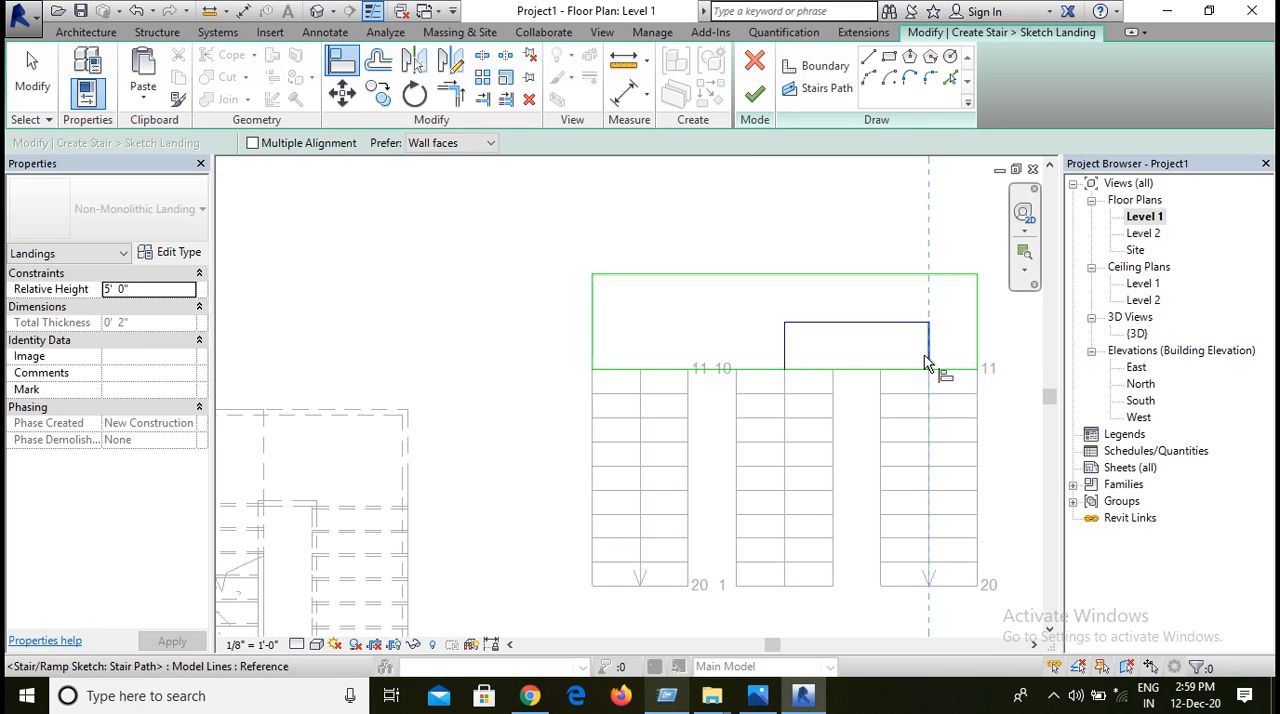
left_click(20, 104)
left_click(930, 366)
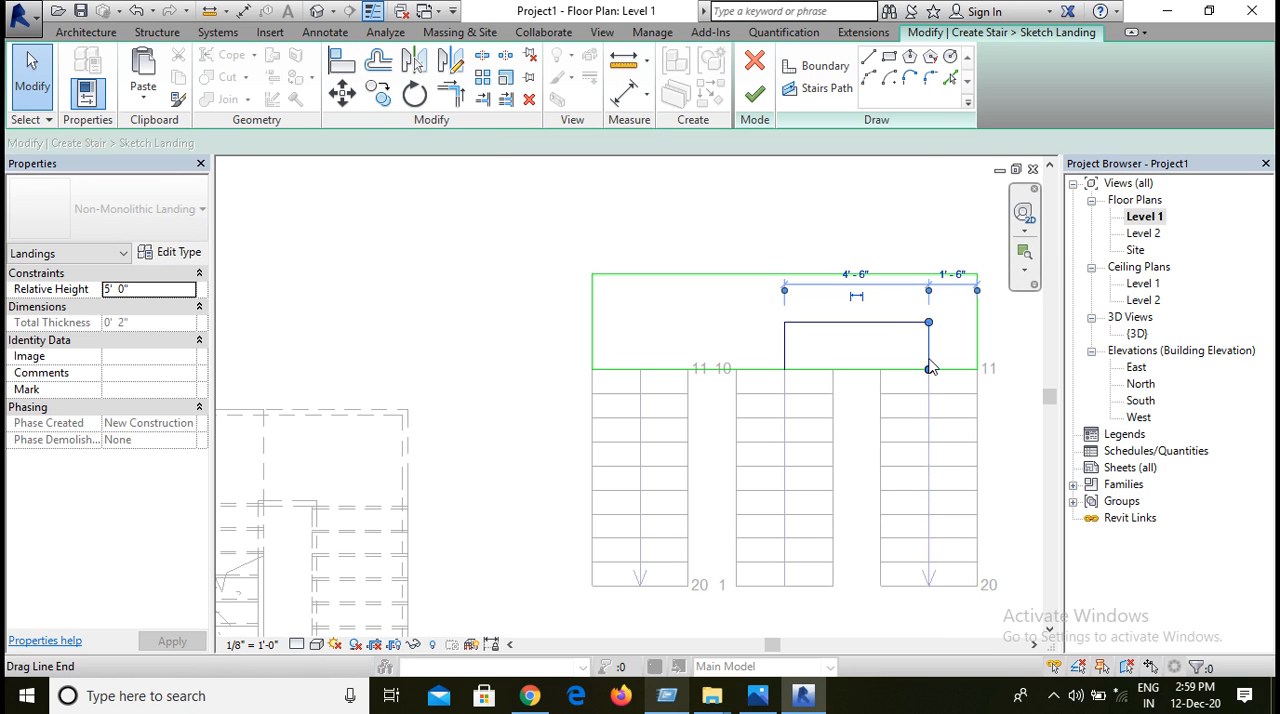
left_click(857, 322)
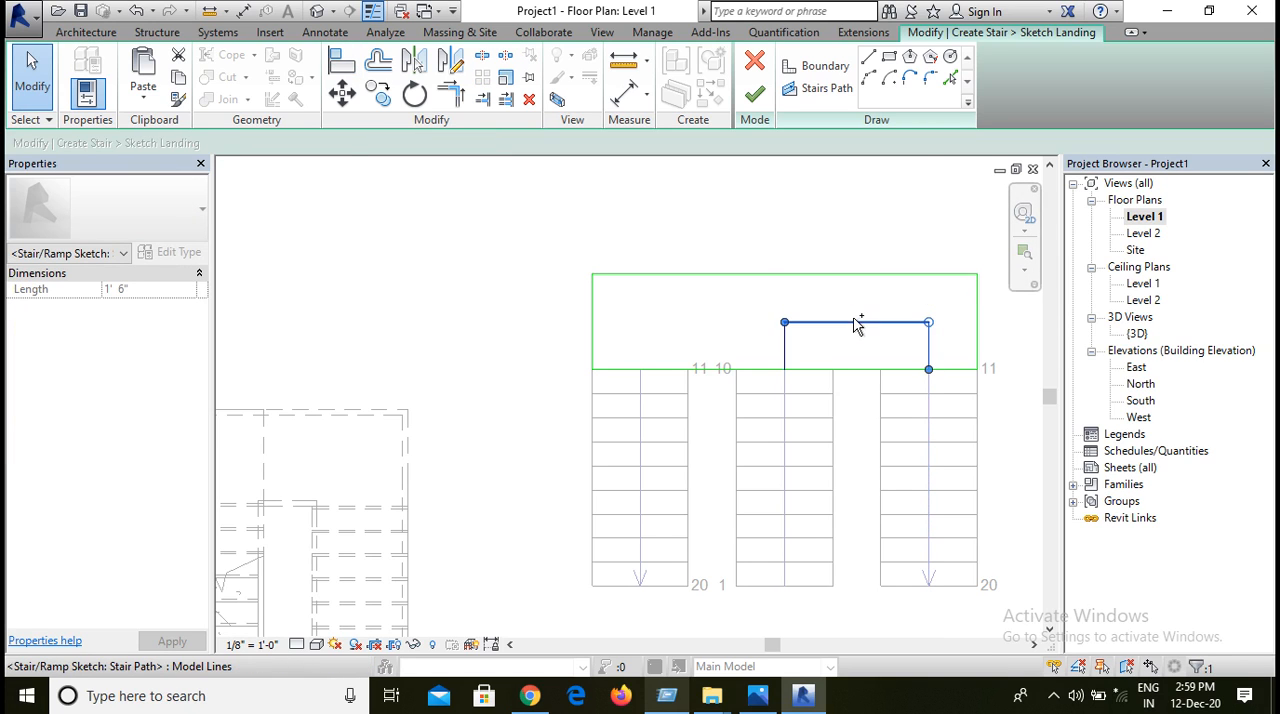
left_click(414, 64)
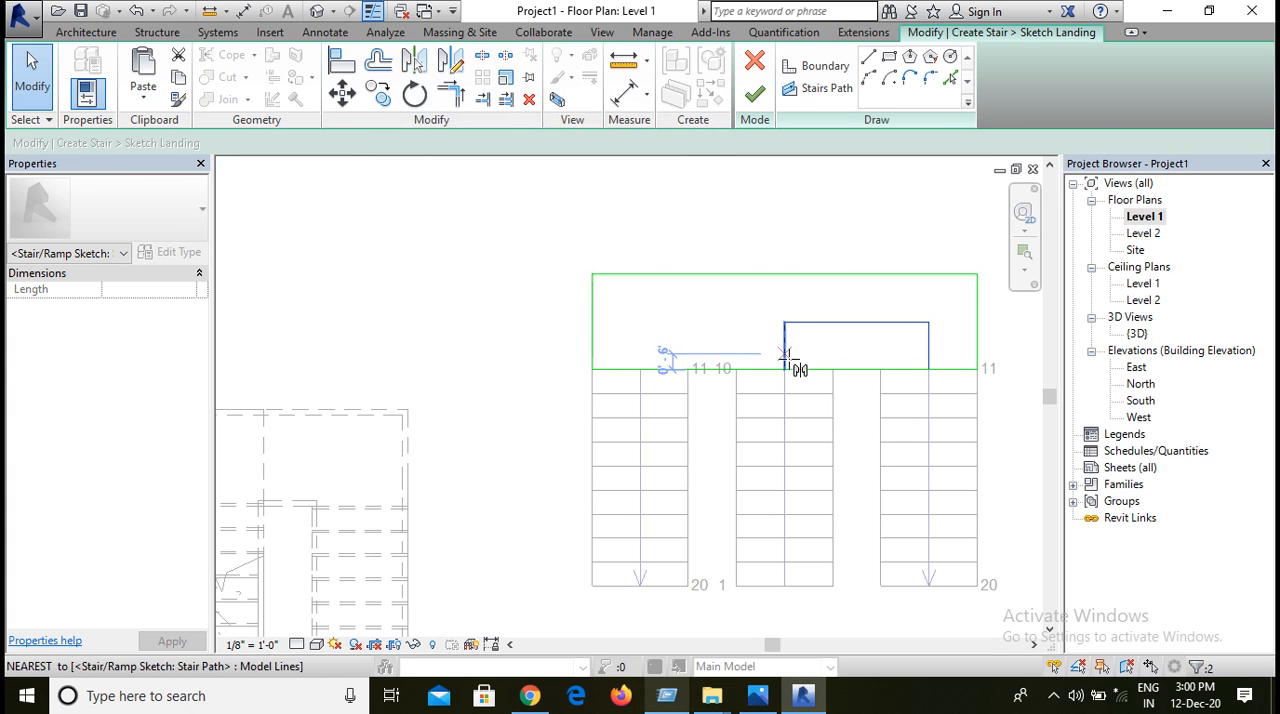
left_click(787, 369)
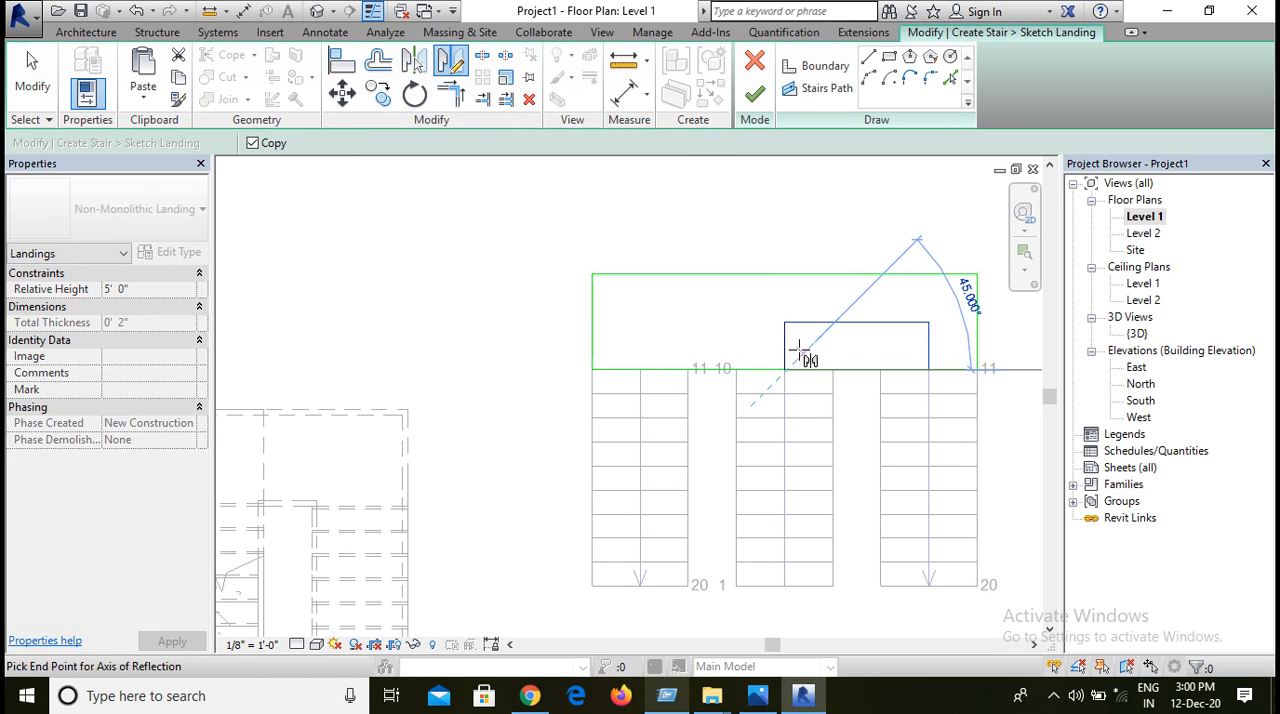
key("Escape")
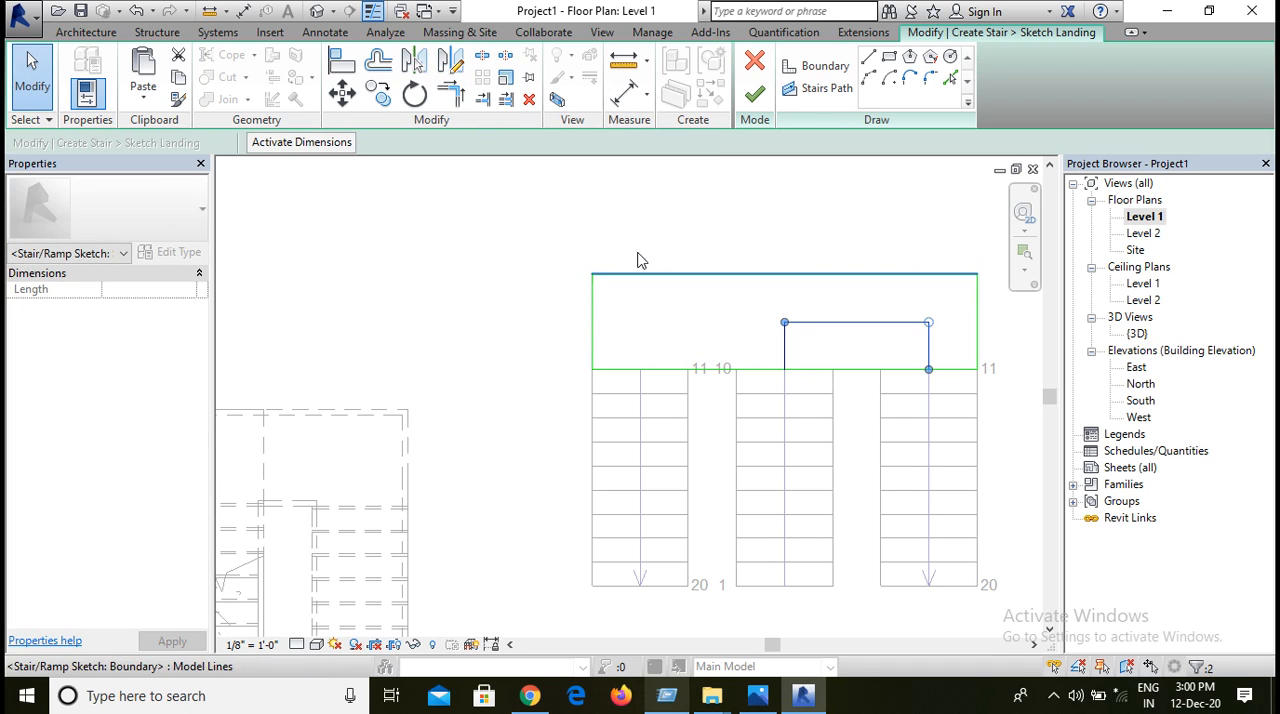
left_click(378, 93)
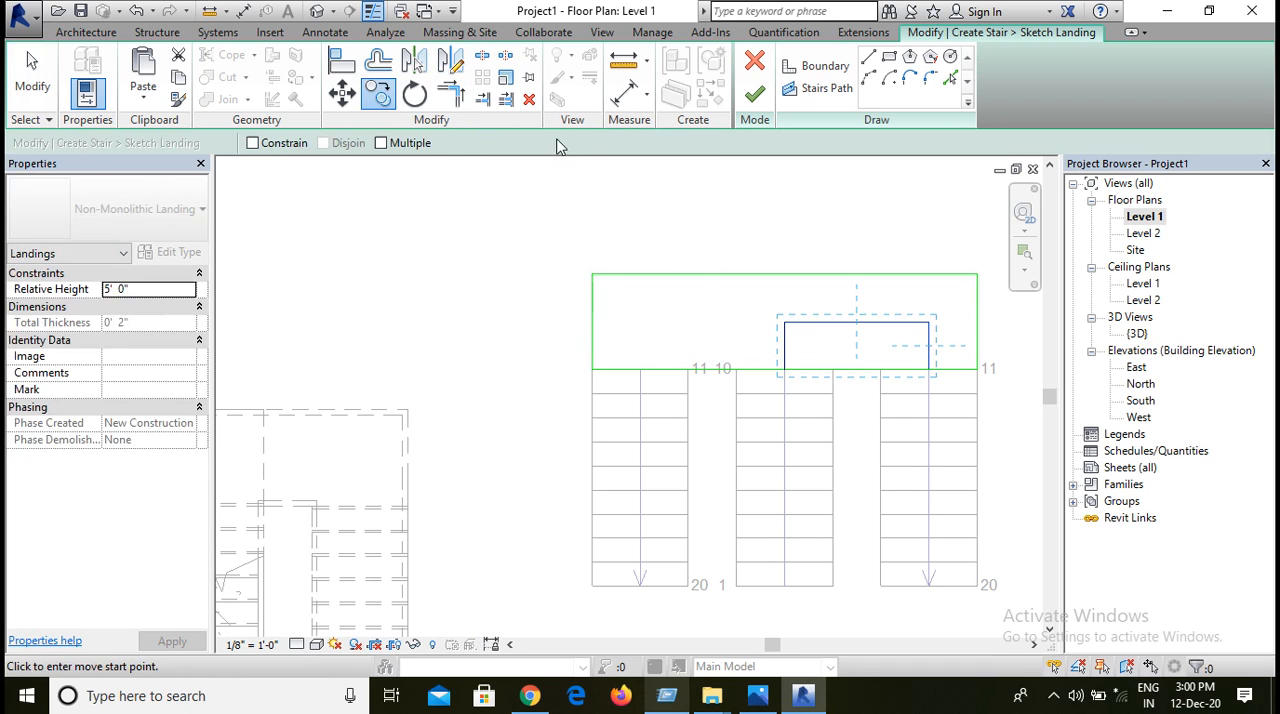
Step: Mirror a copy of the selected stair path lines about a vertical axis along the central run's centre line
left_click(457, 62)
scroll(786, 373, "up", 3)
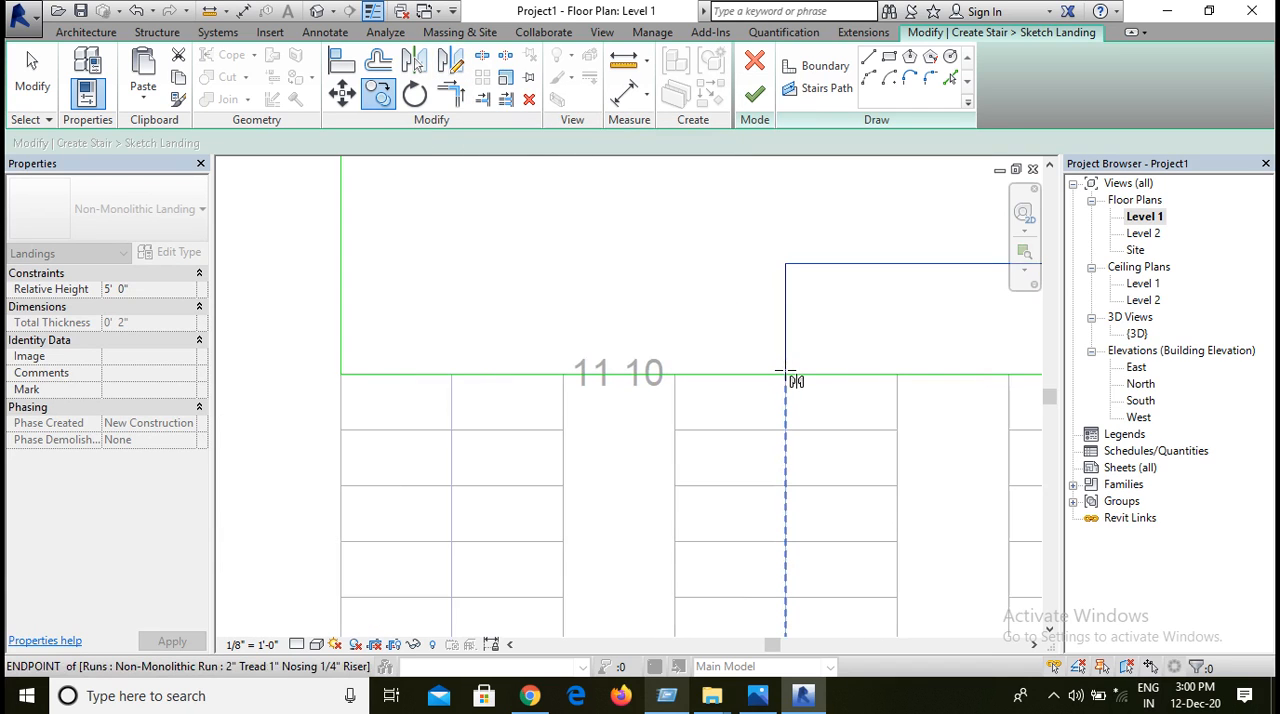
left_click(786, 374)
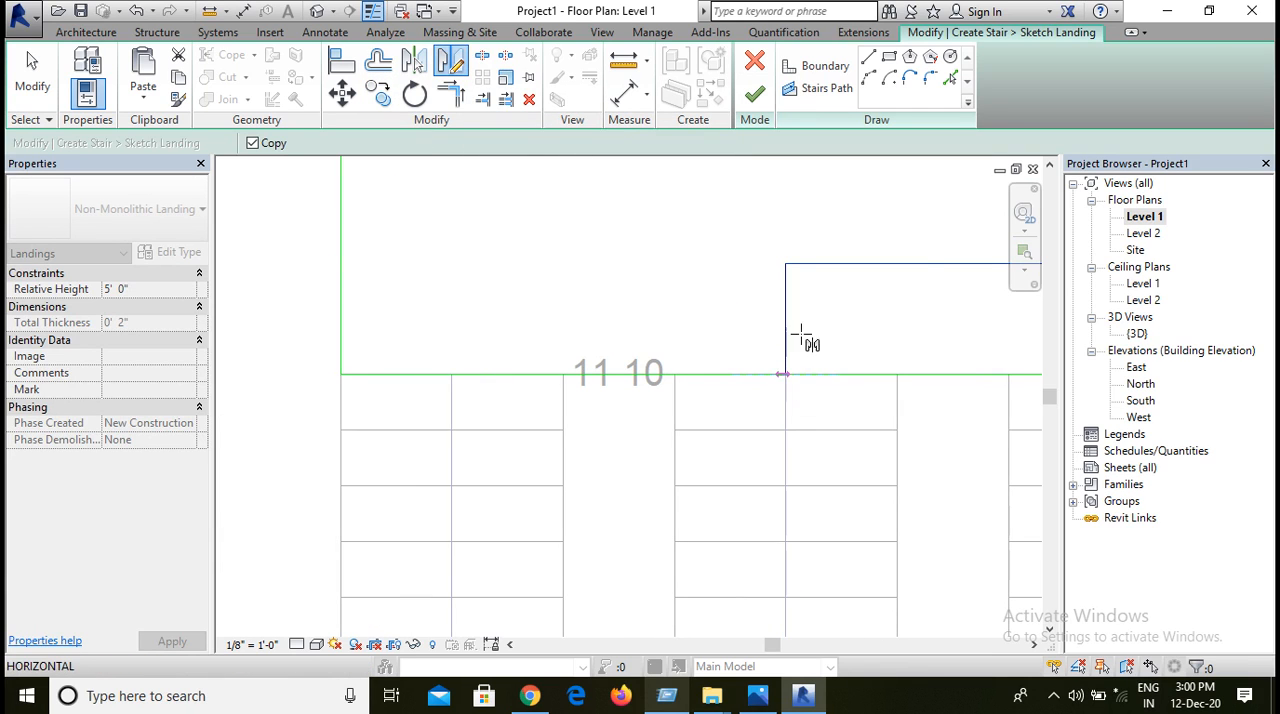
left_click(784, 264)
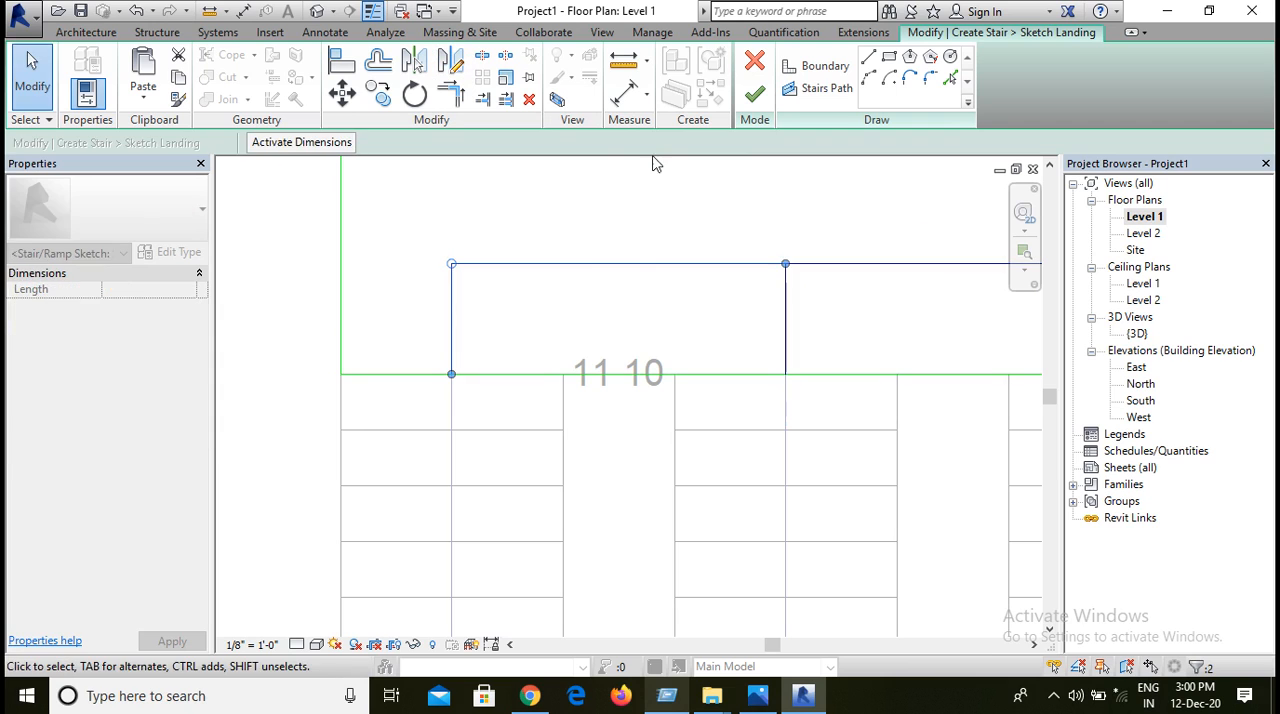
Step: Finish the landing sketch and complete the three-run stair
scroll(760, 250, "down", 3)
scroll(760, 250, "down", 2)
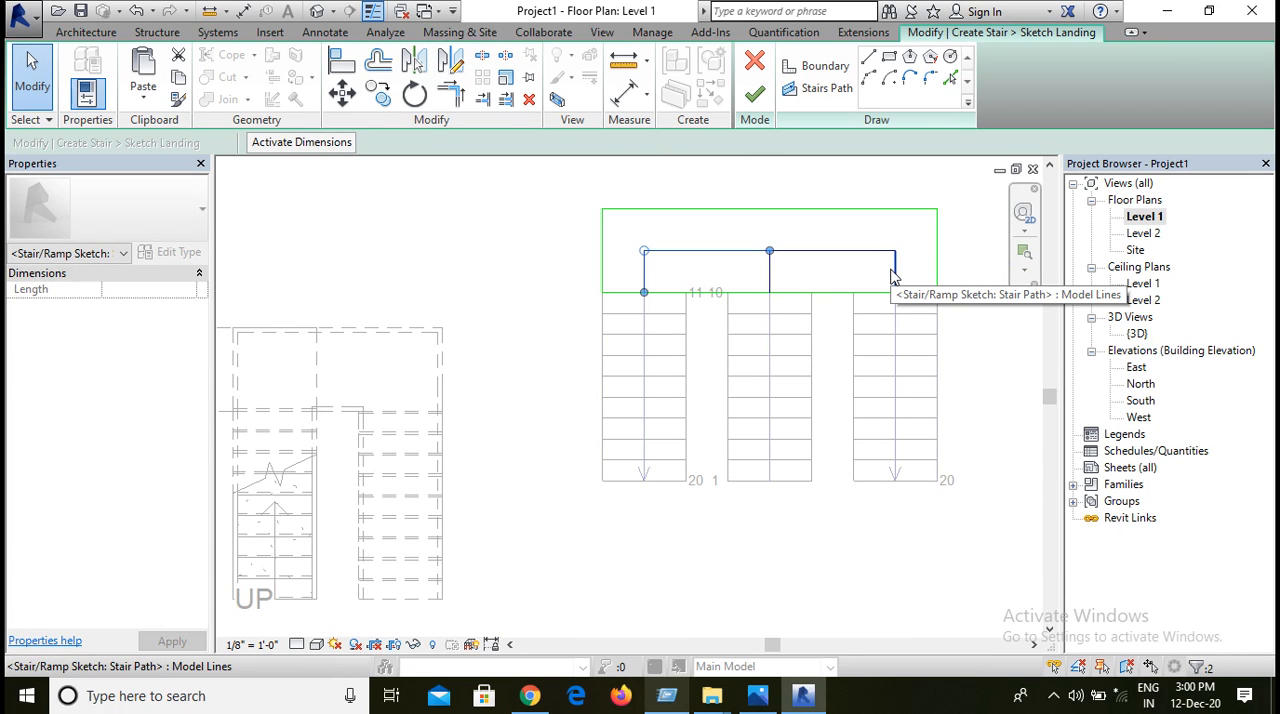
left_click(755, 94)
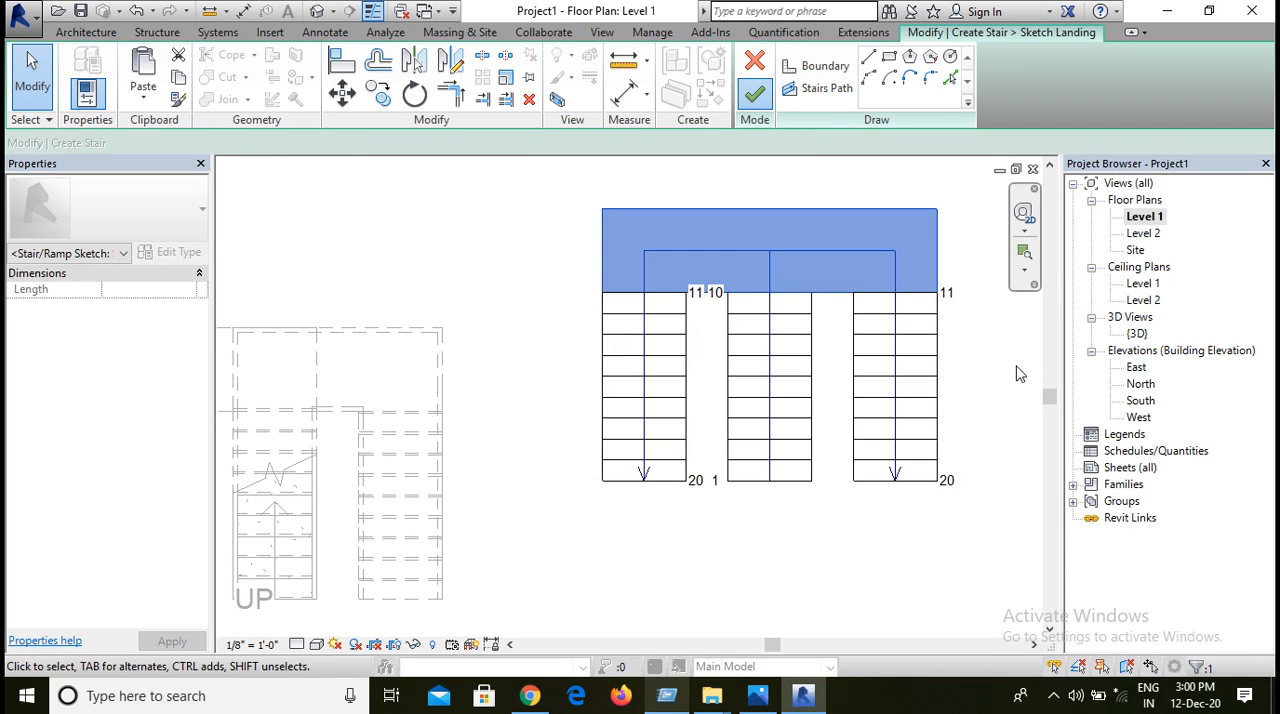
left_click(755, 94)
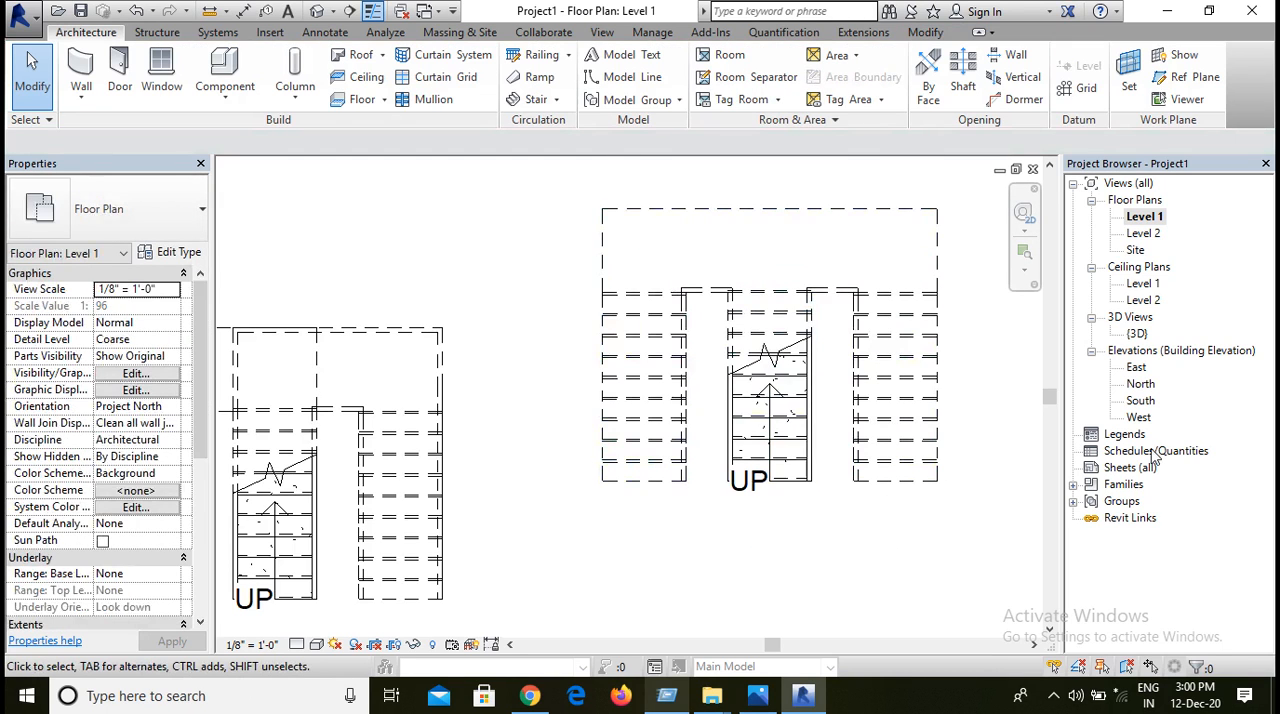
Step: Open the {3D} view and examine the completed three-run stair beside the existing stairs
double_click(1136, 334)
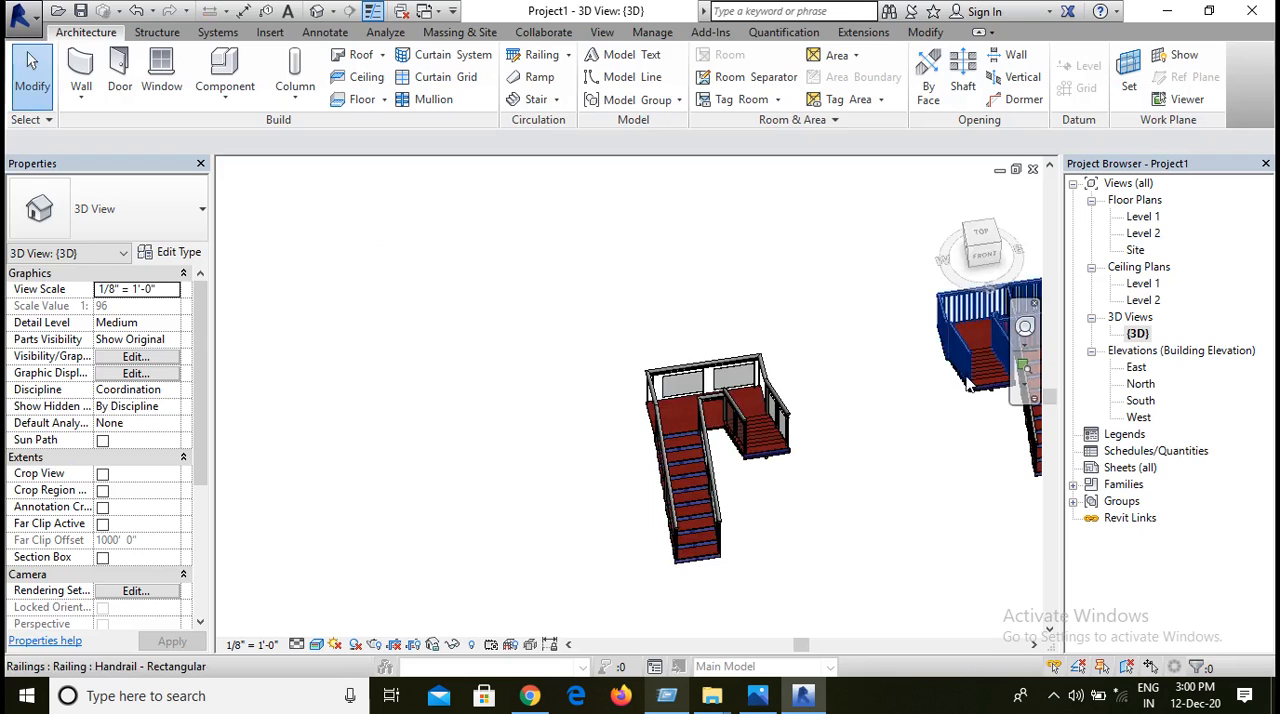
scroll(920, 563, "down", 1)
middle_click_drag(920, 563, 555, 555)
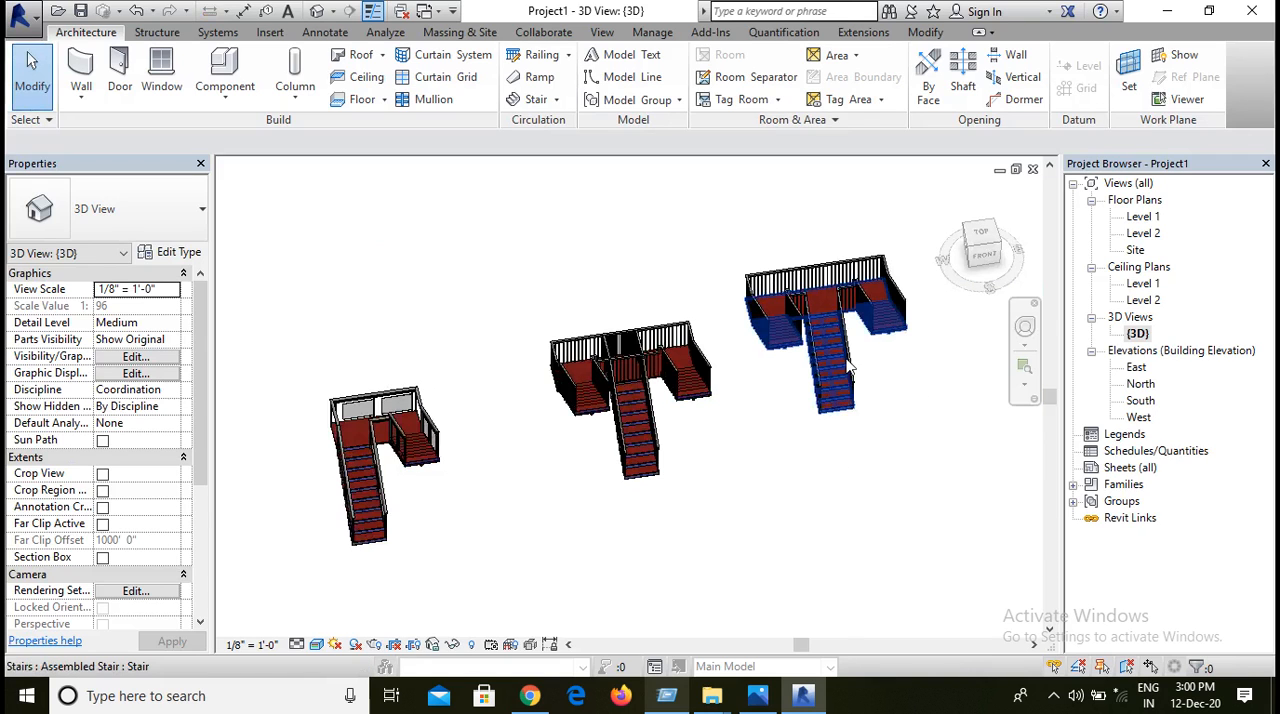
scroll(848, 367, "up", 2)
middle_click_drag(916, 436, 811, 490)
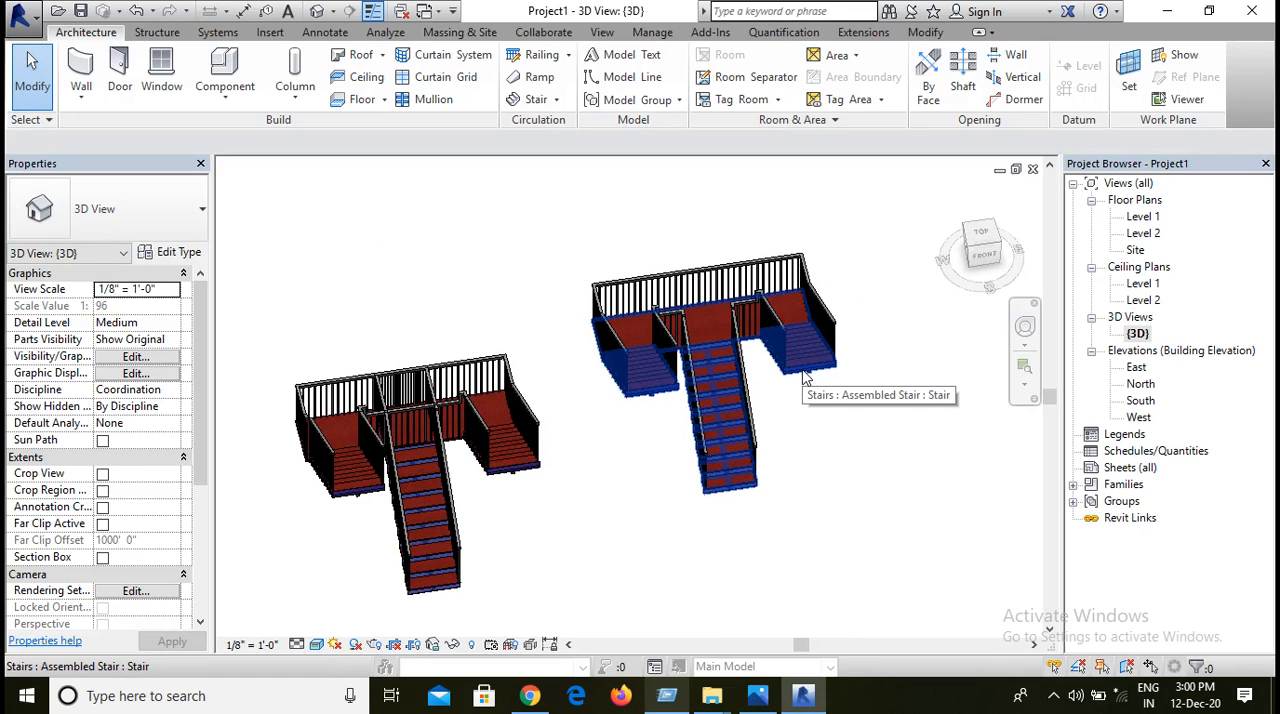
Step: Open the new three-run stair for editing and select its central run
left_click(740, 452)
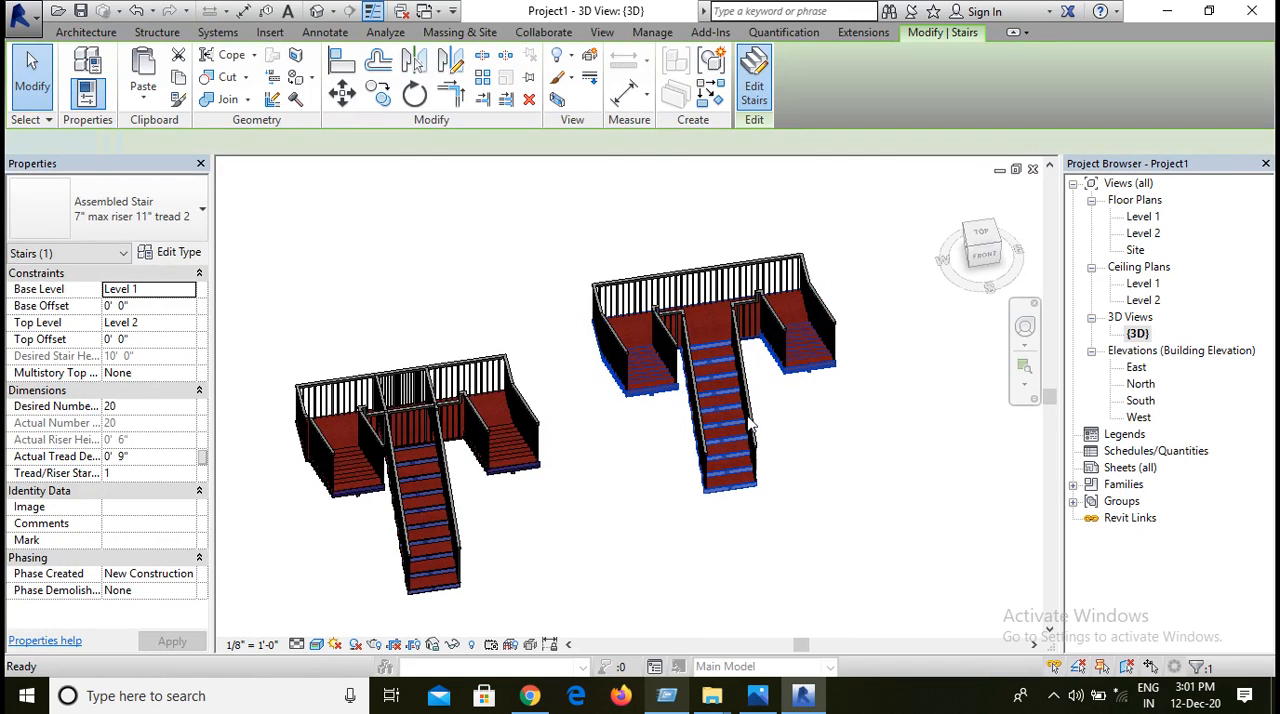
double_click(729, 493)
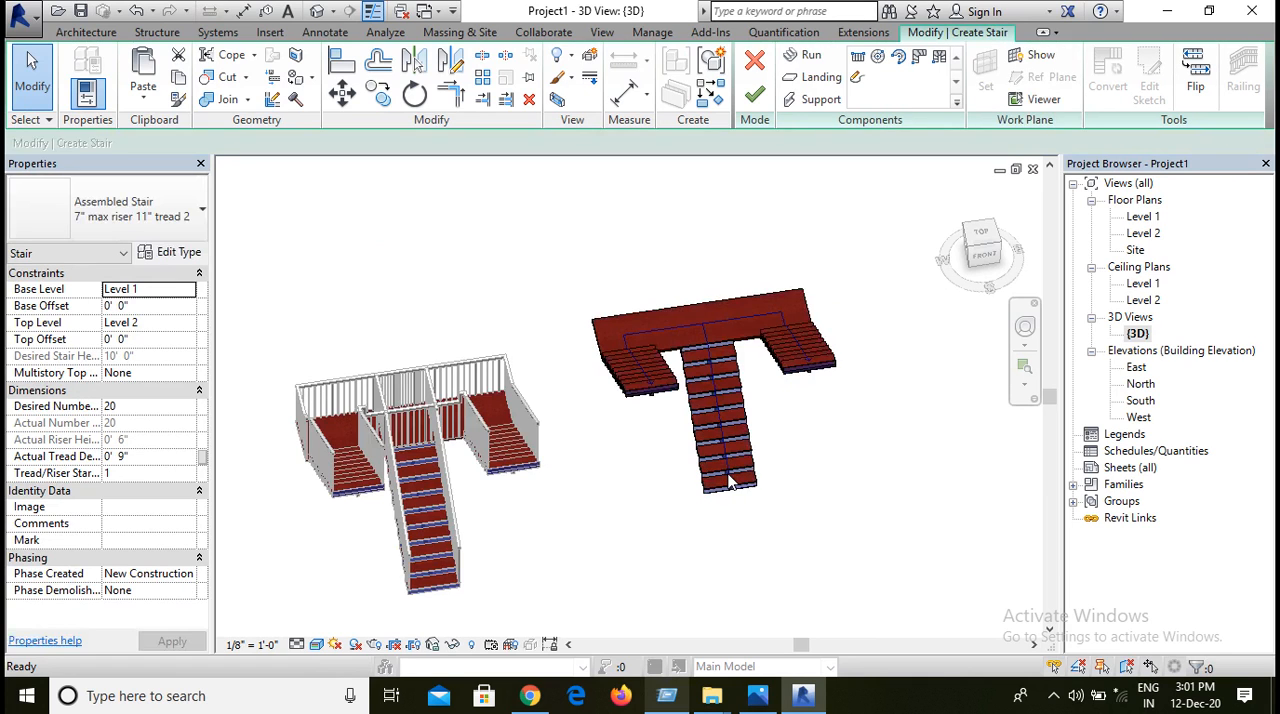
left_click(750, 484)
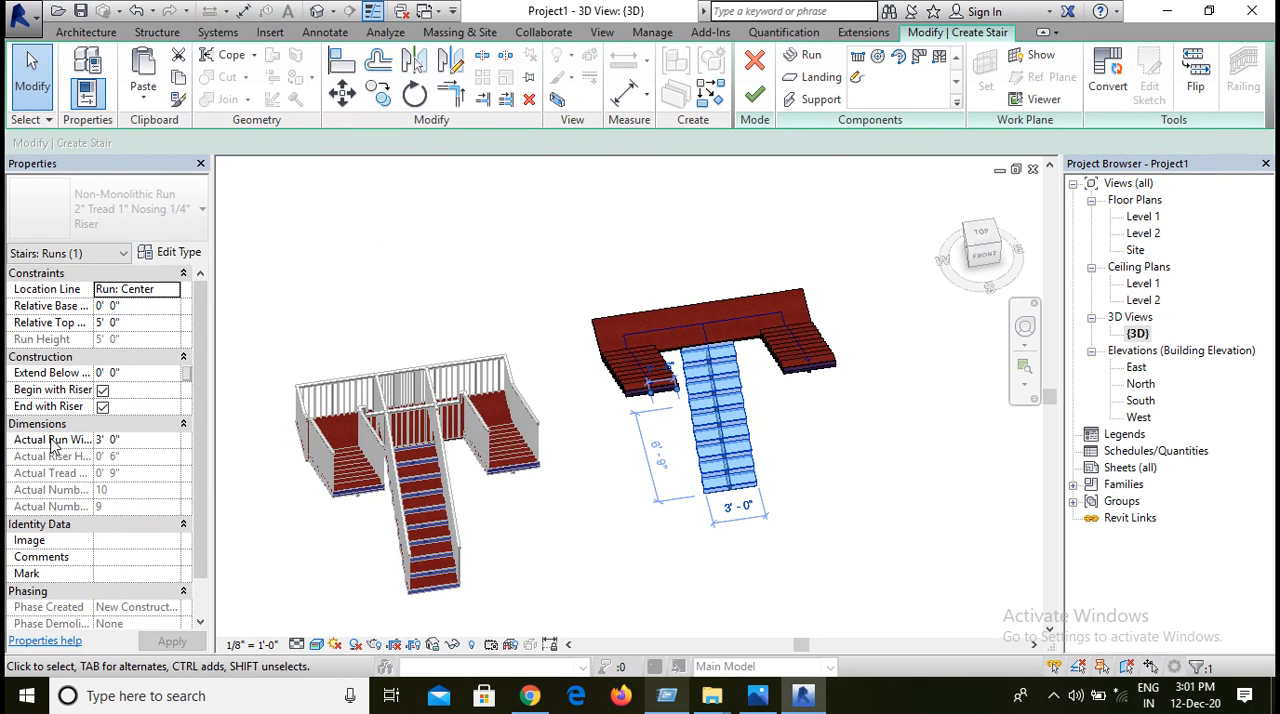
Step: Try to set the central run's actual width to 5' 0" and finish the stair
left_click(157, 439)
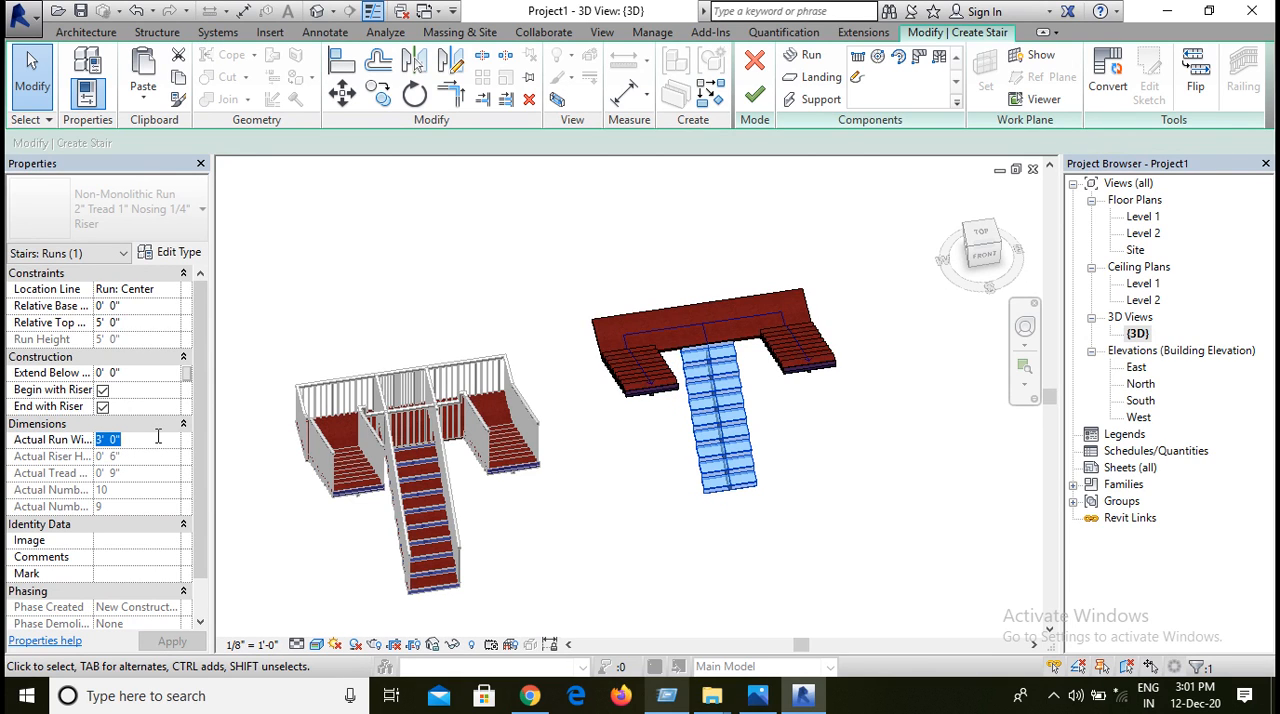
type("5")
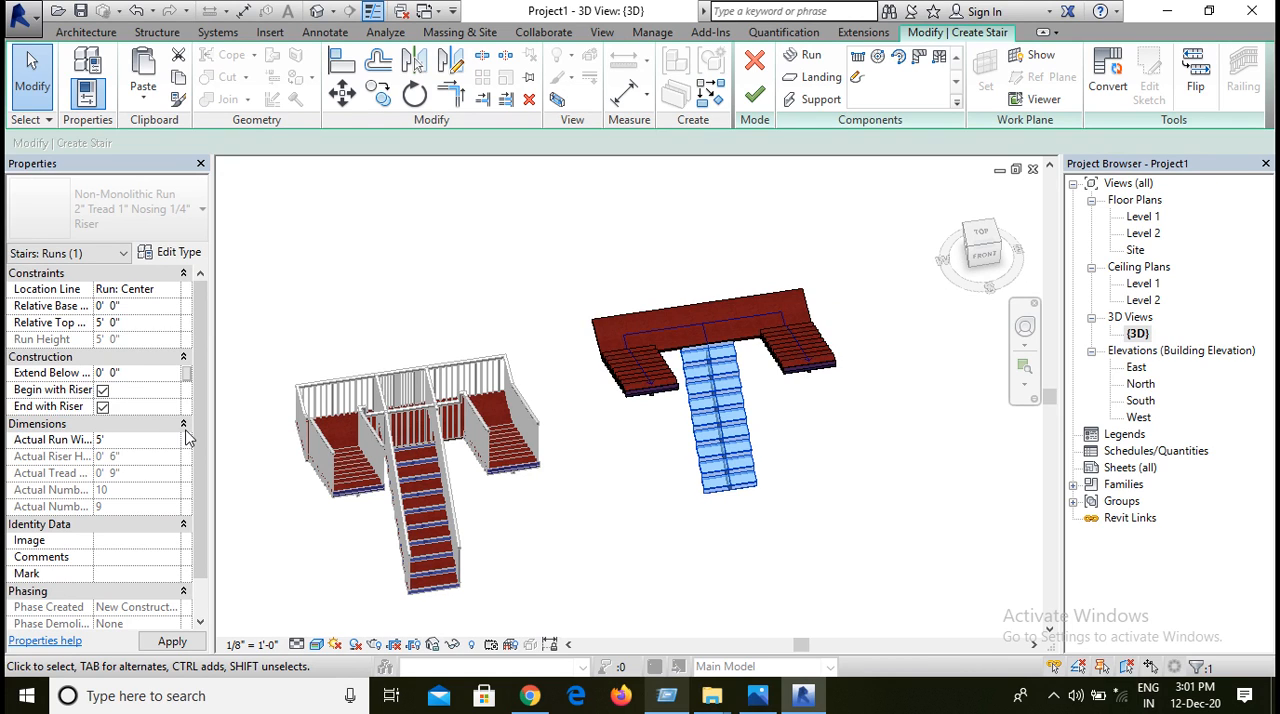
left_click(162, 645)
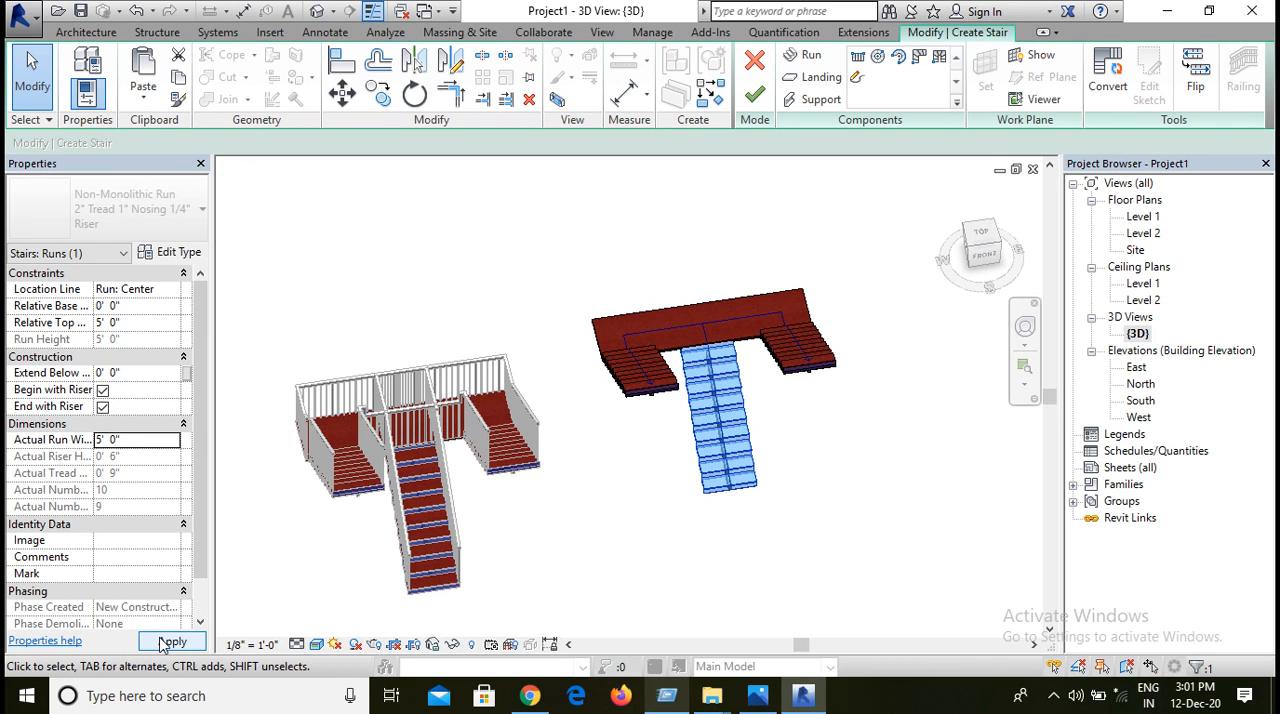
left_click(165, 642)
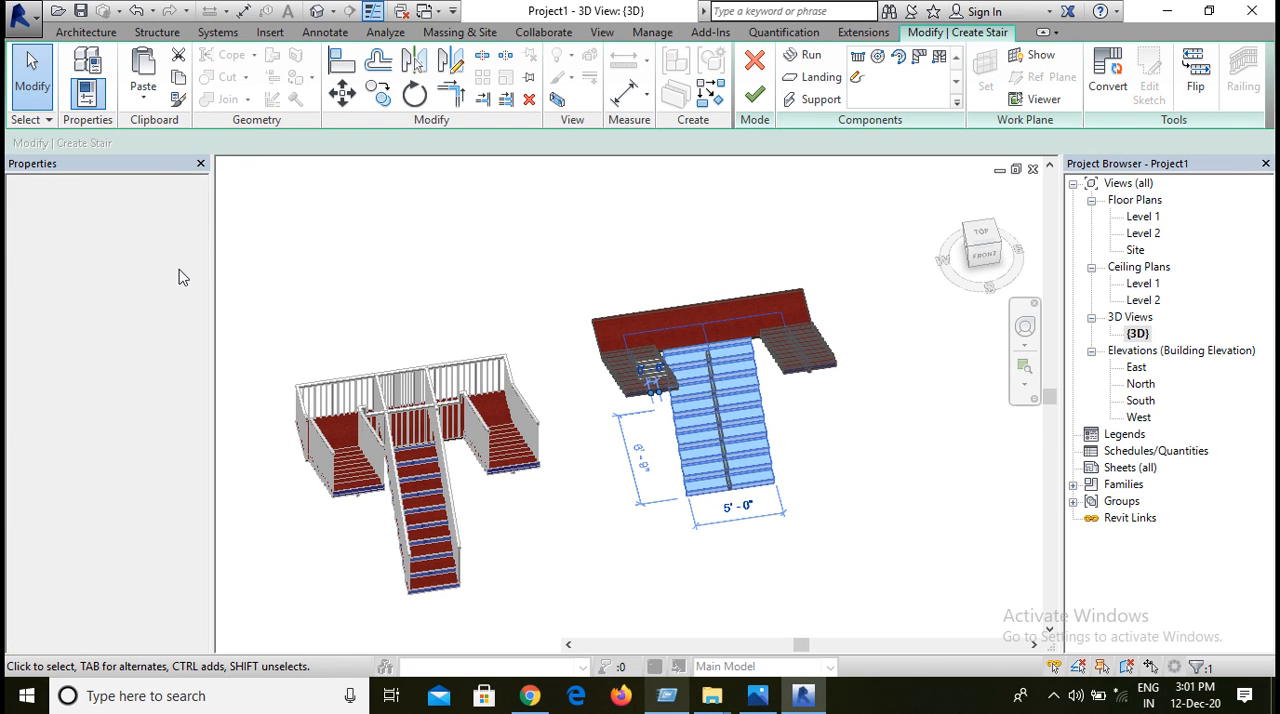
left_click(871, 280)
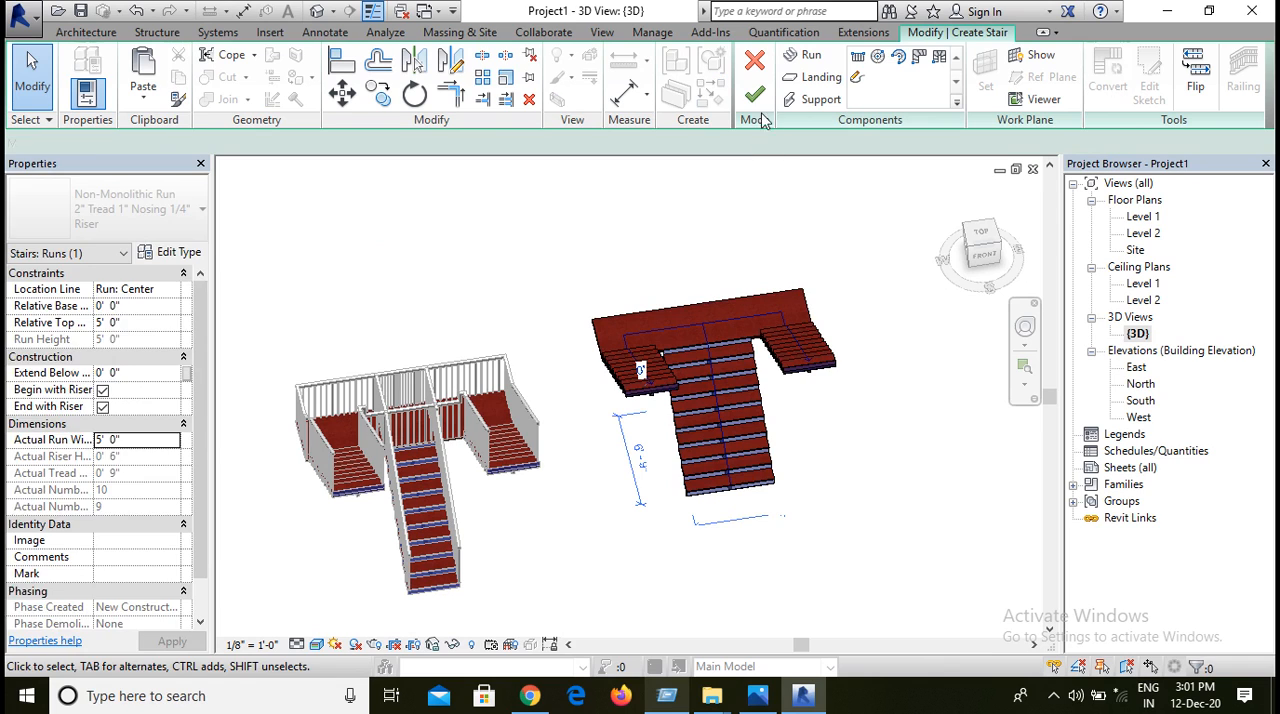
left_click(763, 95)
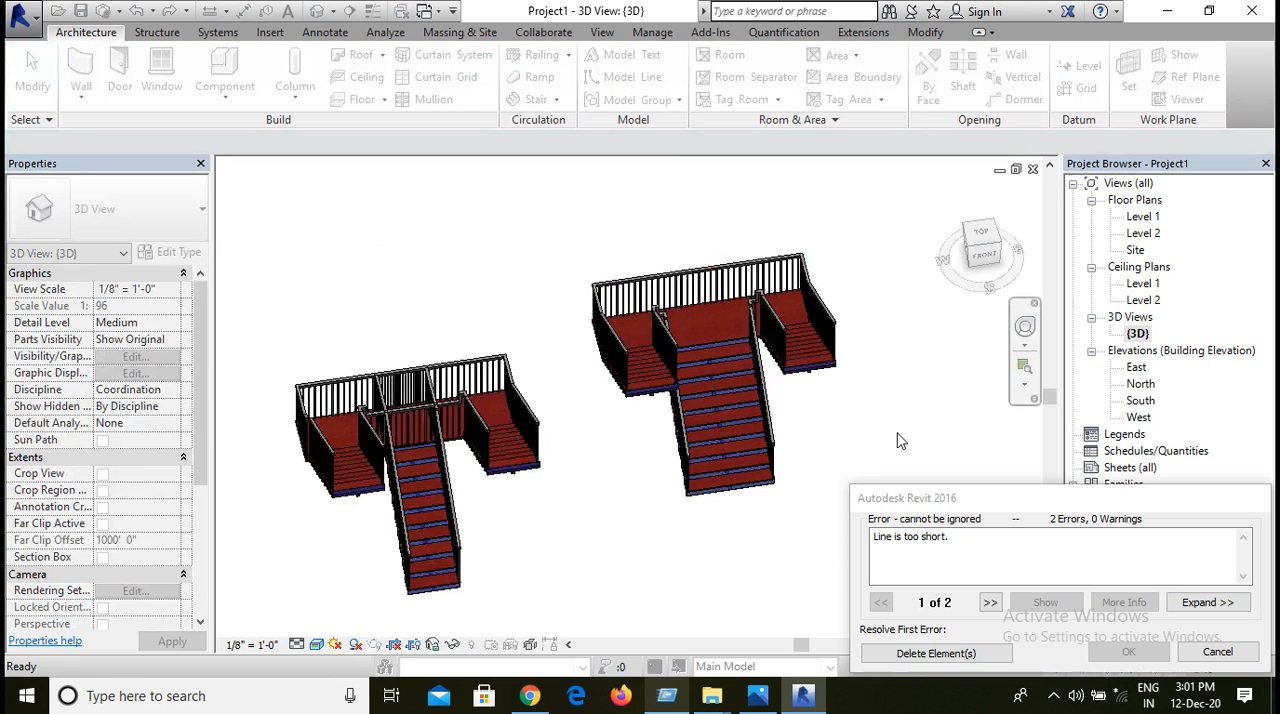
left_click(1218, 651)
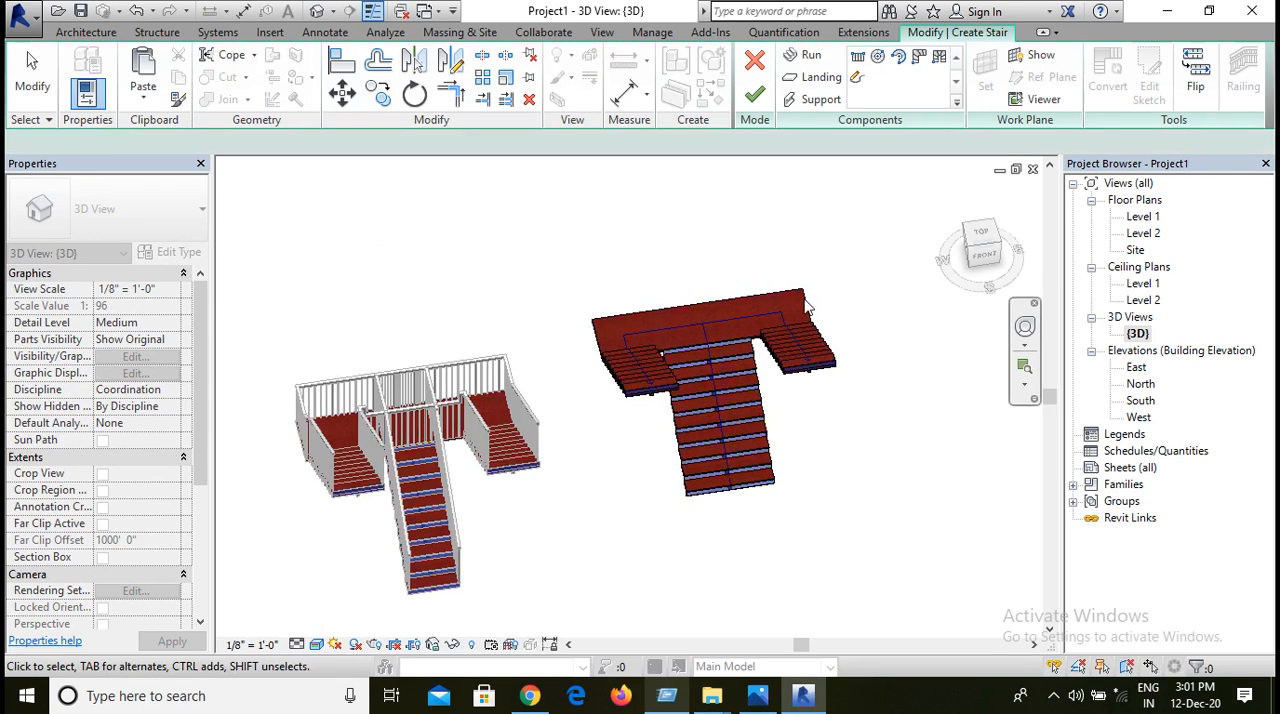
Step: Set the central run's actual width to 4' 0" and finish editing the stair
left_click(752, 443)
left_click(137, 439)
type("4'")
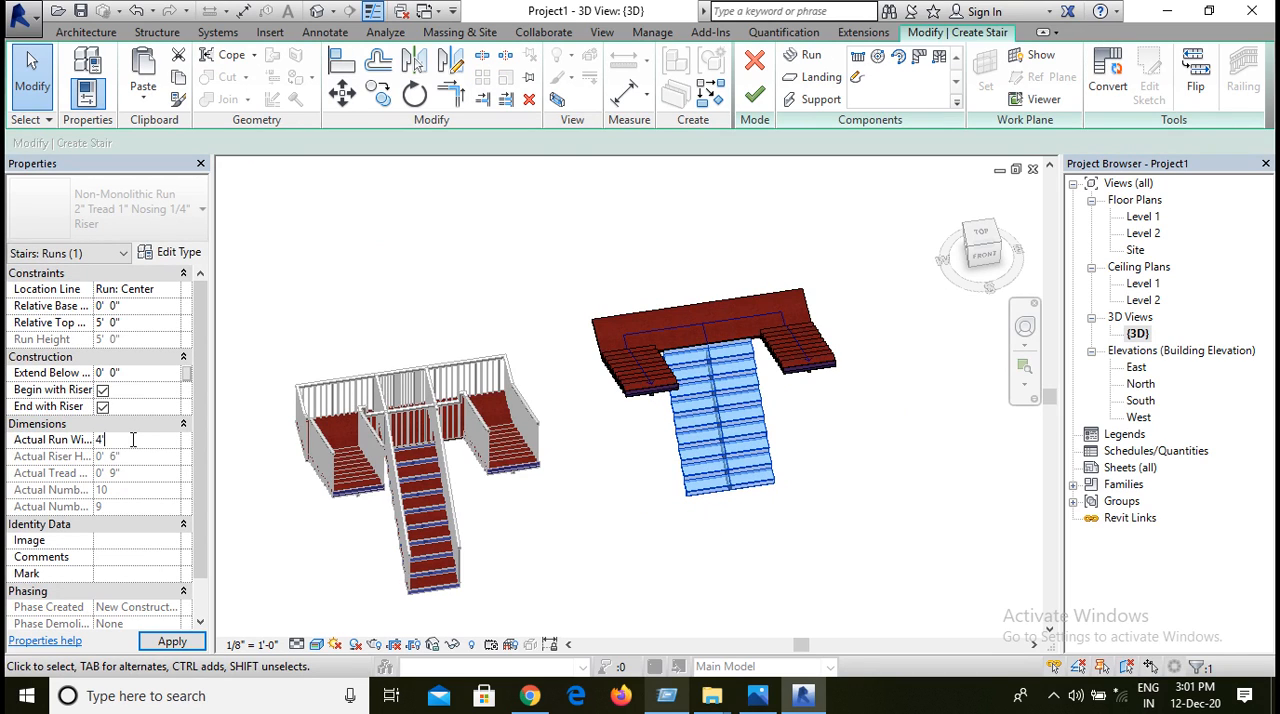
key("Return")
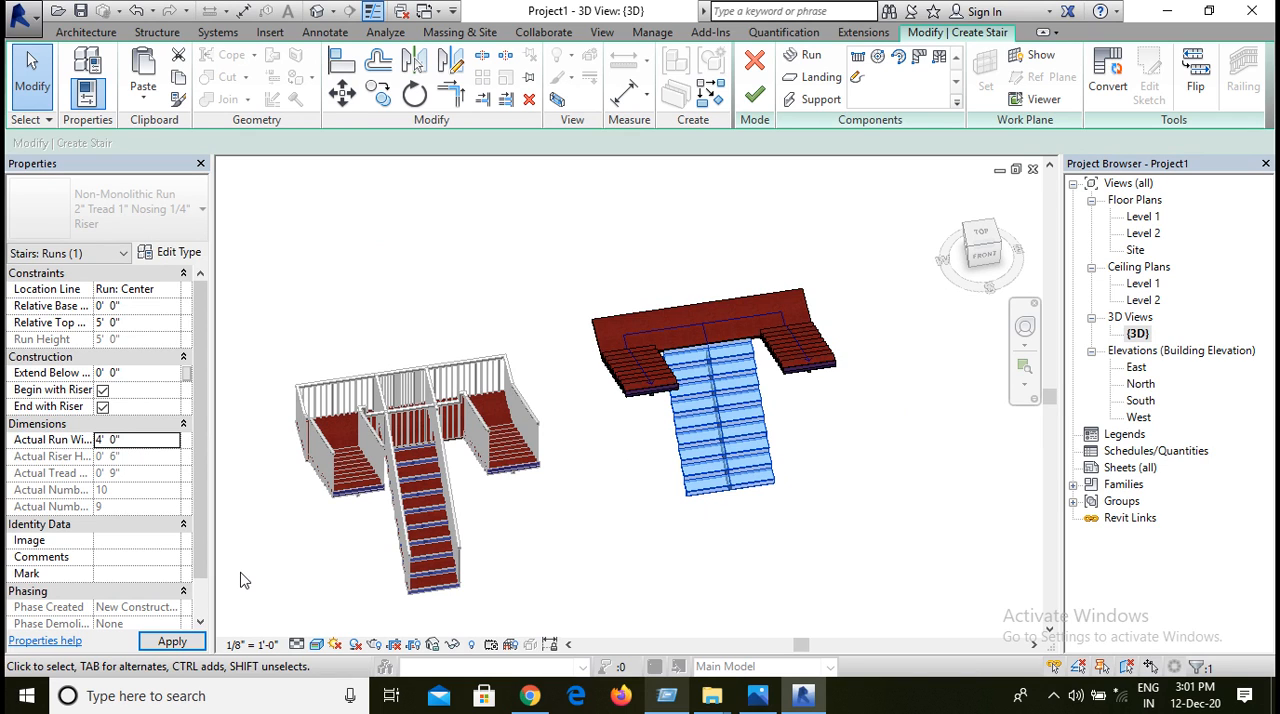
left_click(200, 643)
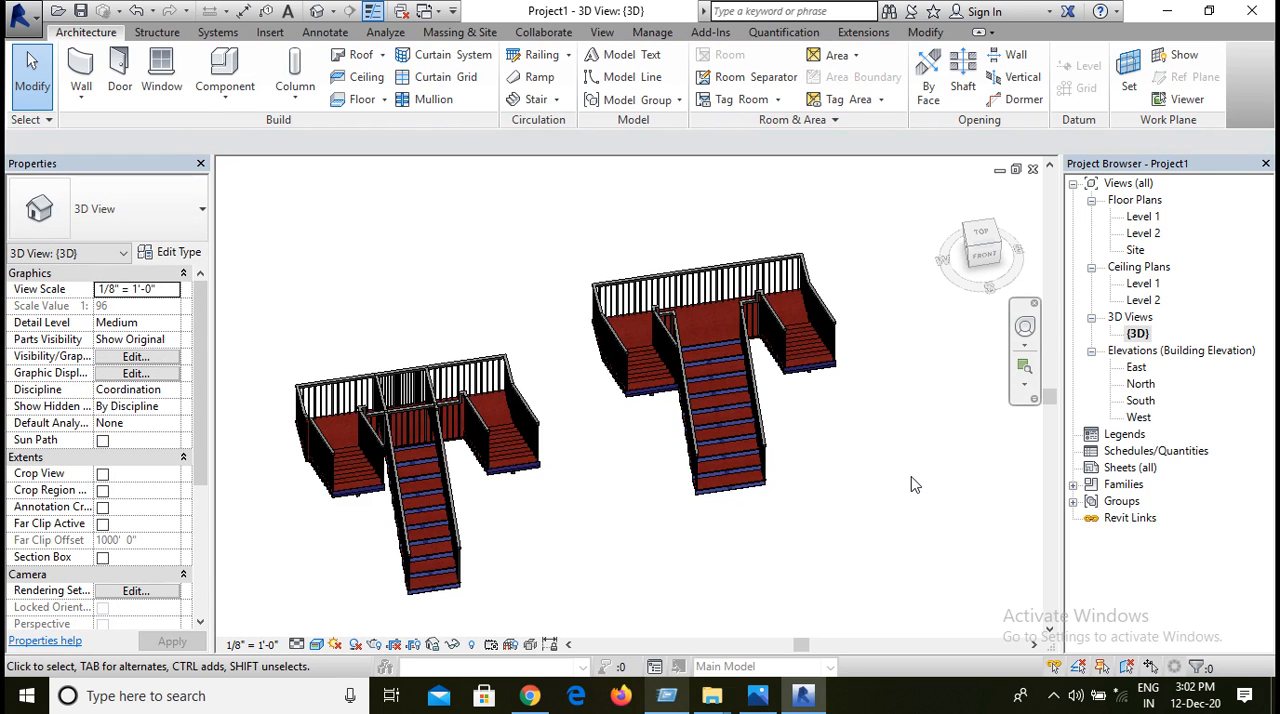
Step: Examine the widened stair and the neighbouring stairs from behind and above in the 3D view
middle_click_drag(910, 485, 434, 531, "shift")
scroll(36, 573, "down", 5)
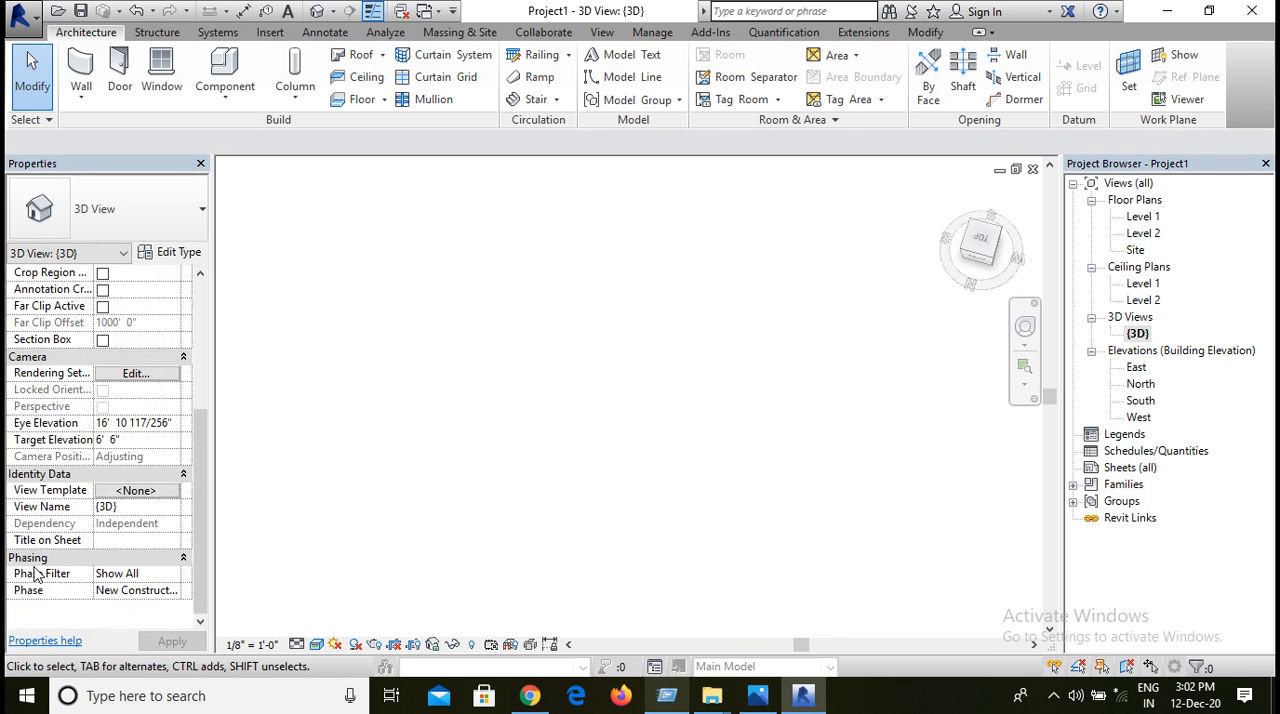
middle_click_drag(536, 480, 975, 396)
scroll(749, 463, "down", 4)
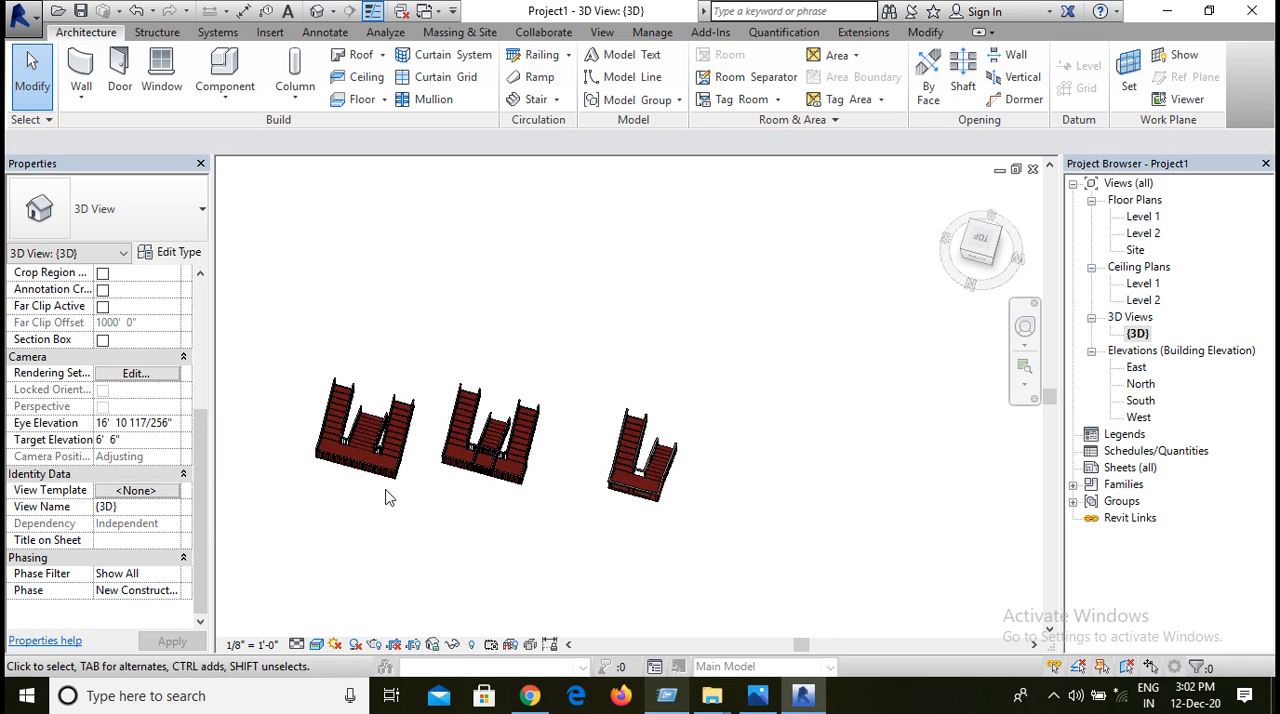
scroll(386, 497, "up", 2)
scroll(350, 458, "up", 3)
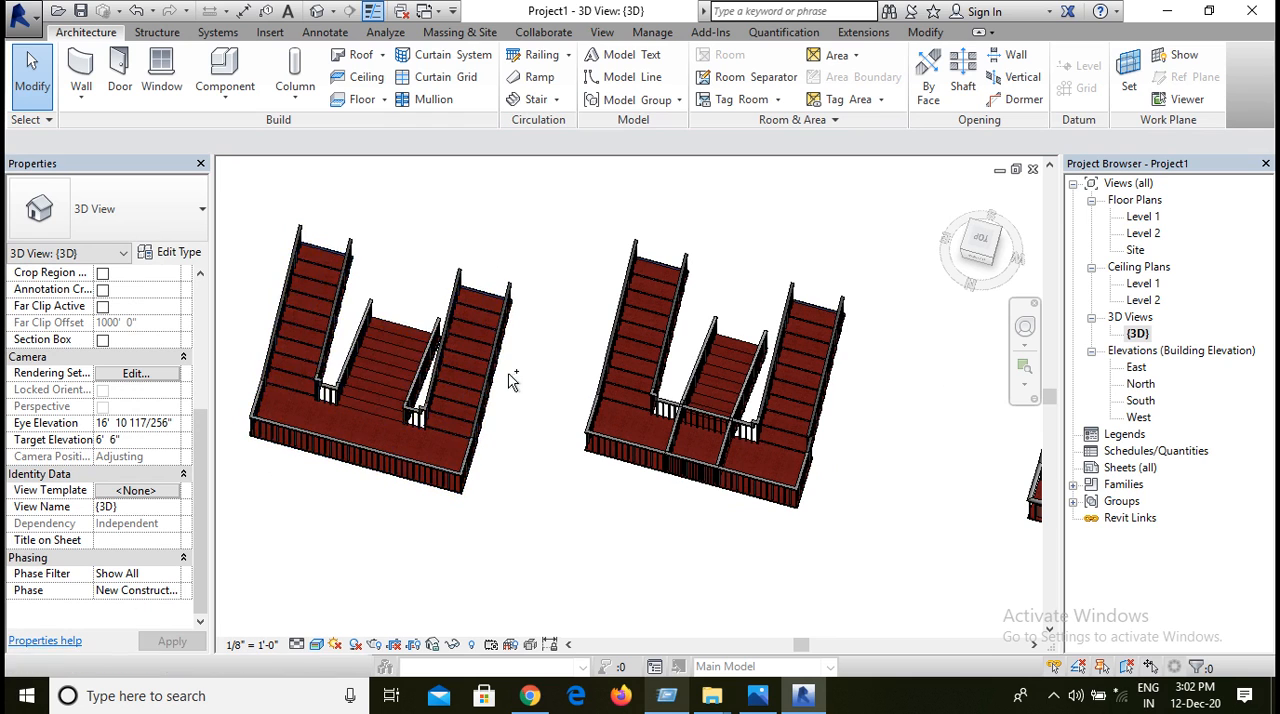
middle_click_drag(531, 383, 594, 434, "shift")
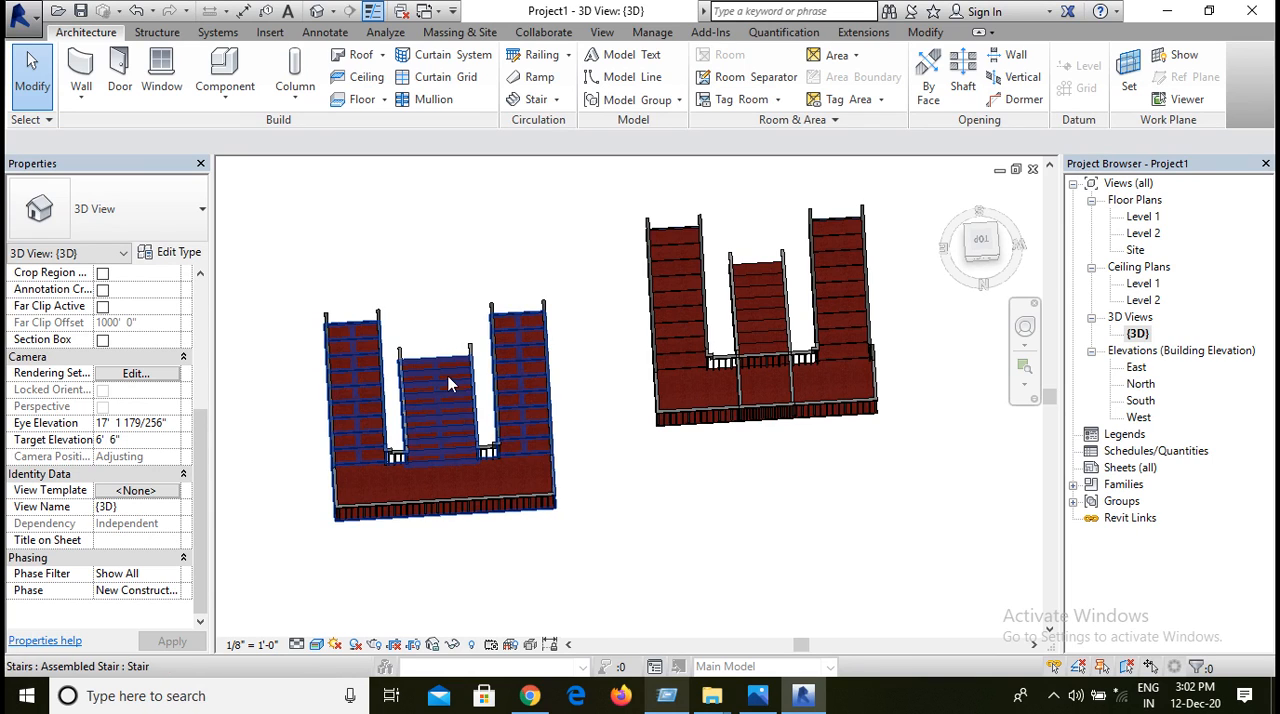
scroll(894, 557, "down", 2)
Step: In the Level 1 floor plan, draw an L-shaped stair with a 10-riser run upward and a 10-riser run to the right, both 3' 0" wide
double_click(1143, 217)
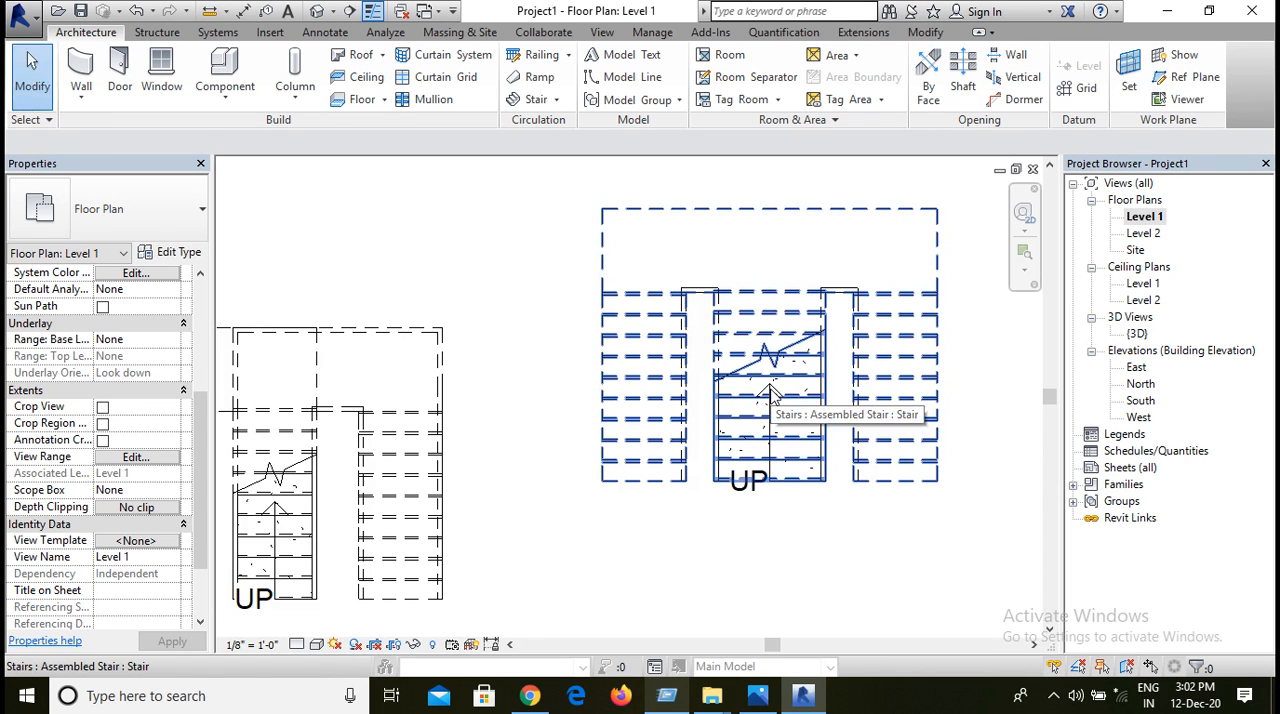
scroll(770, 392, "down", 5)
middle_click_drag(837, 551, 640, 490)
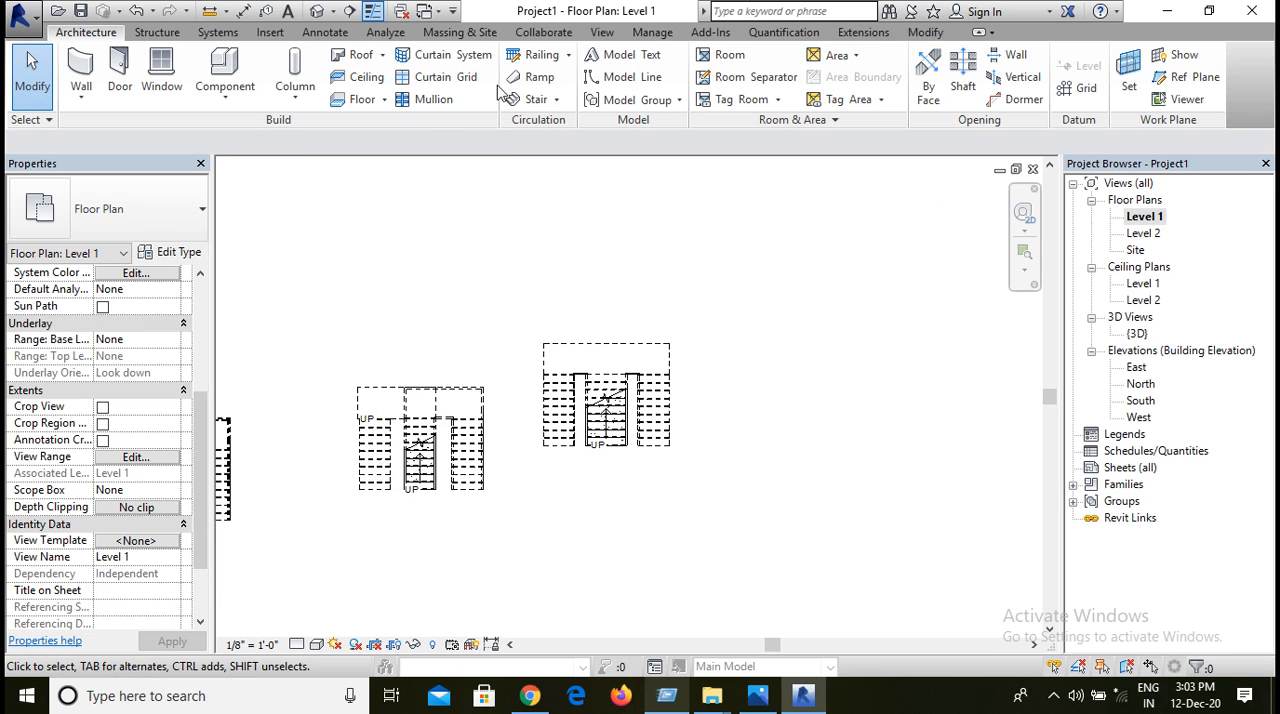
left_click(530, 99)
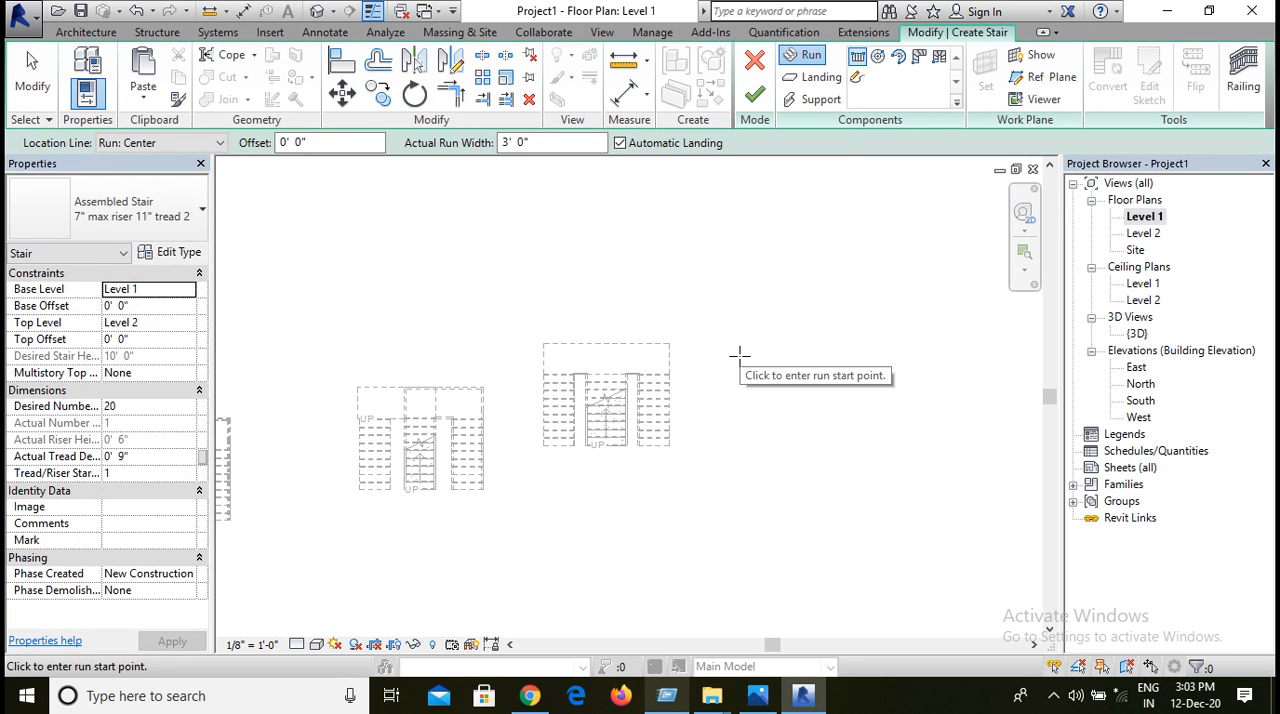
middle_click_drag(749, 360, 631, 348)
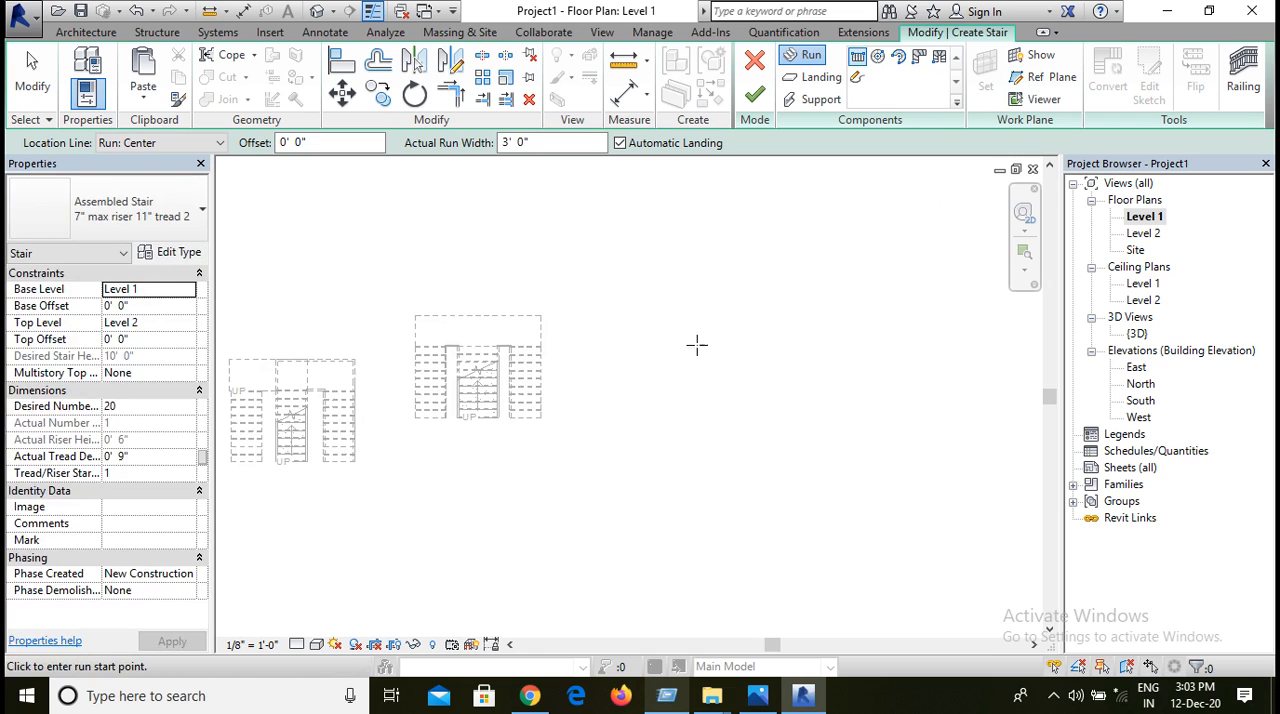
left_click(754, 406)
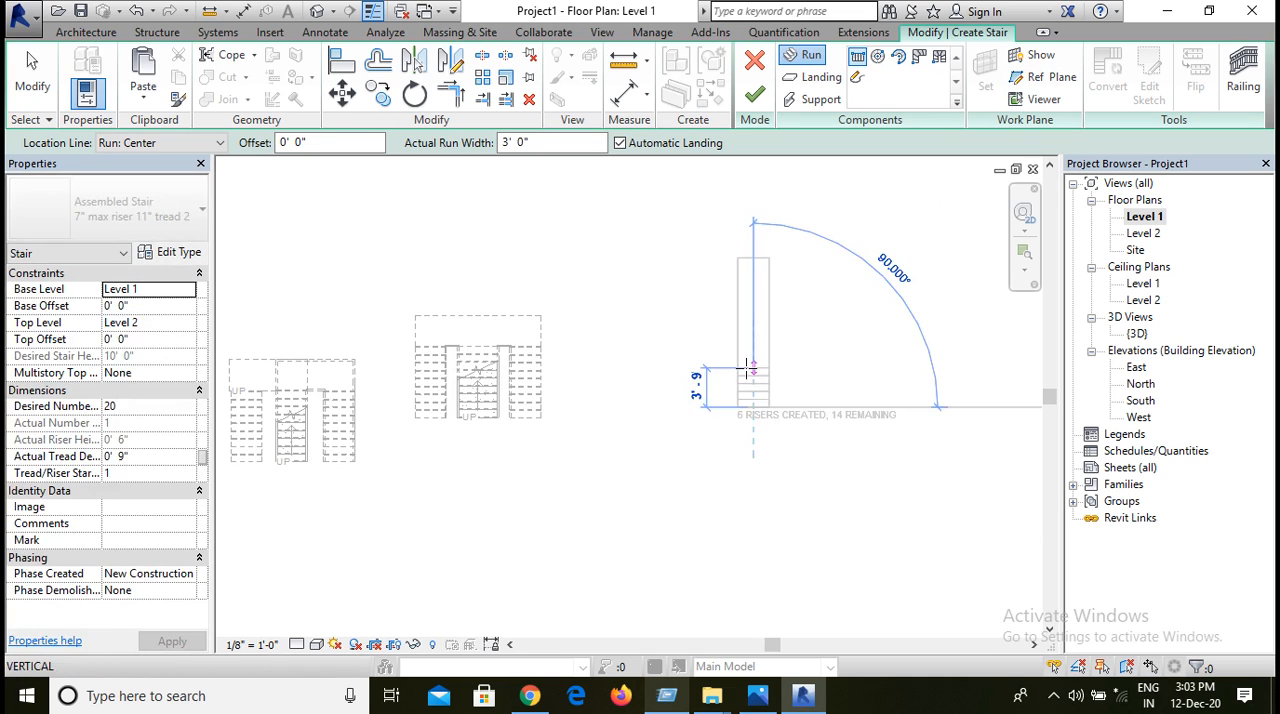
scroll(746, 358, "up", 2)
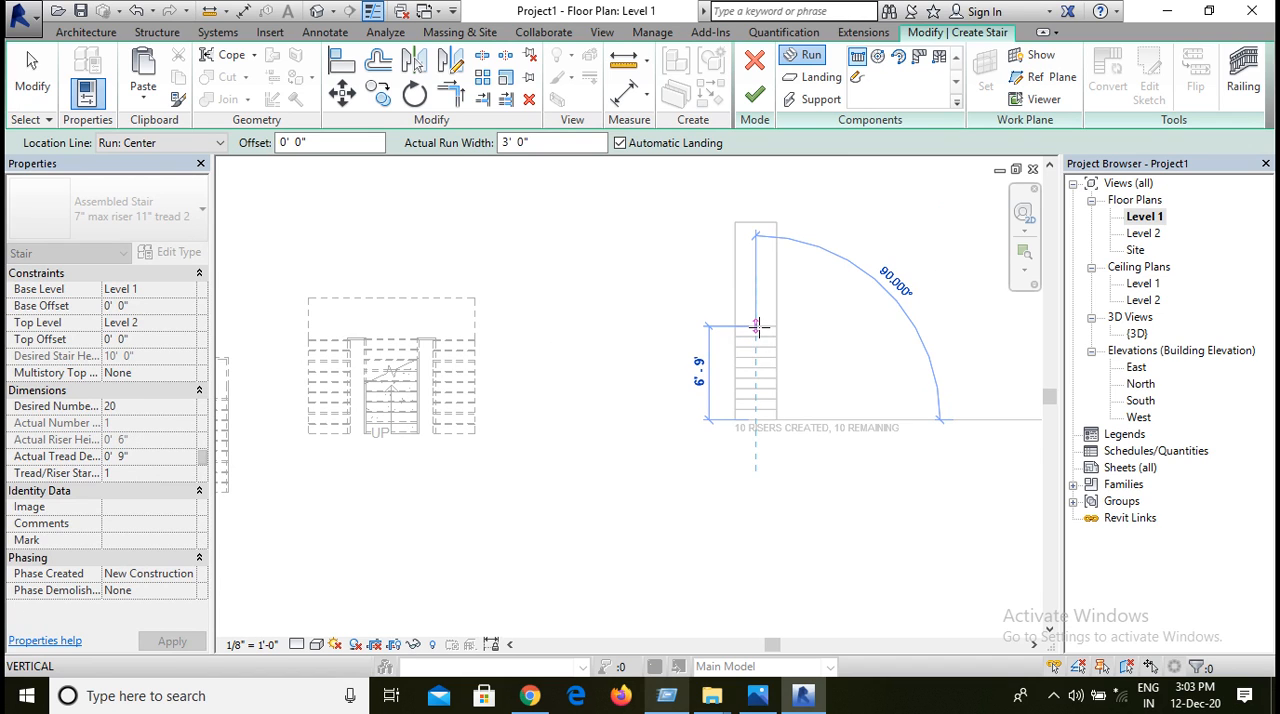
left_click(757, 325)
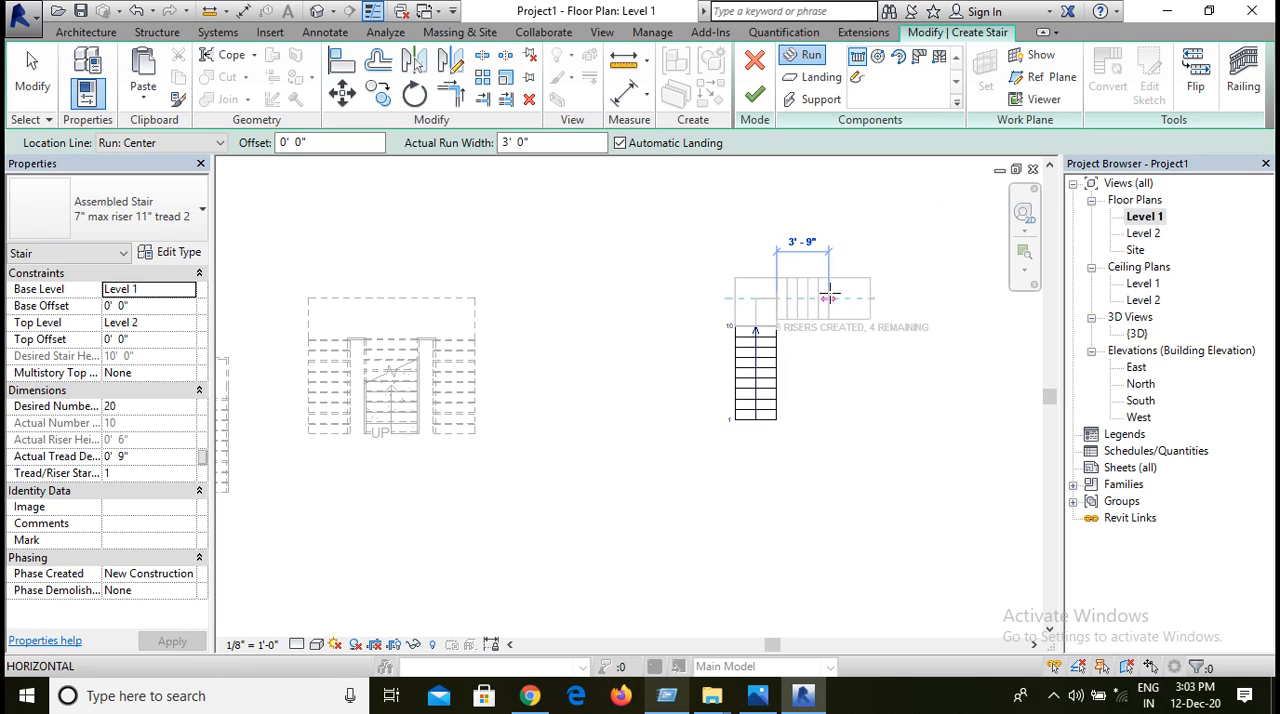
left_click(900, 302)
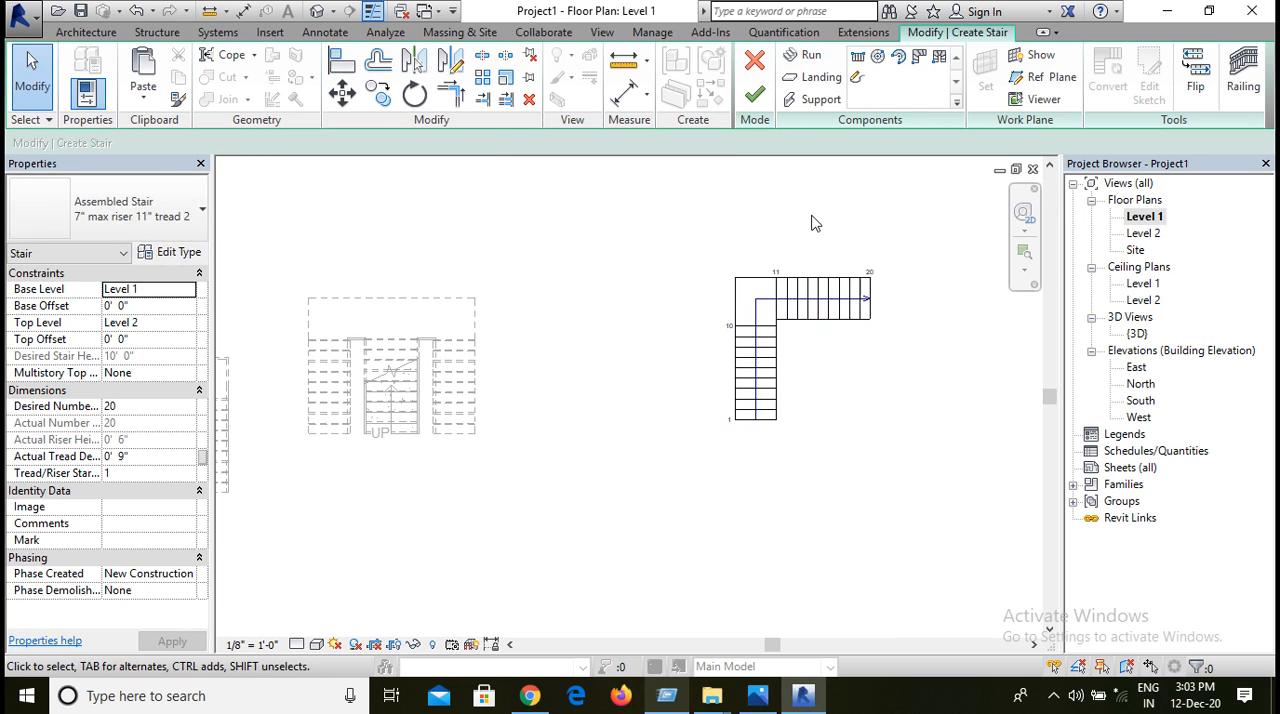
Step: Mirror a copy of the 10-riser side run about the centerline of the lower run to form a T-shaped stair
left_click(856, 310)
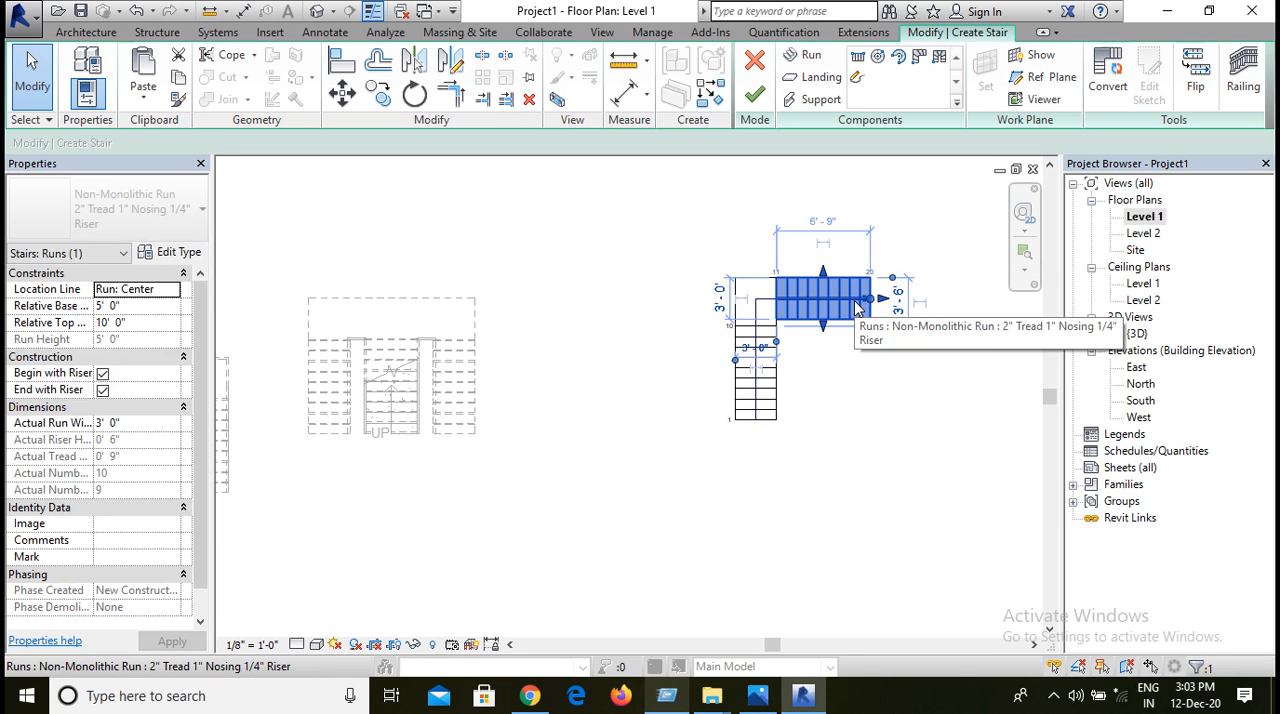
left_click(447, 68)
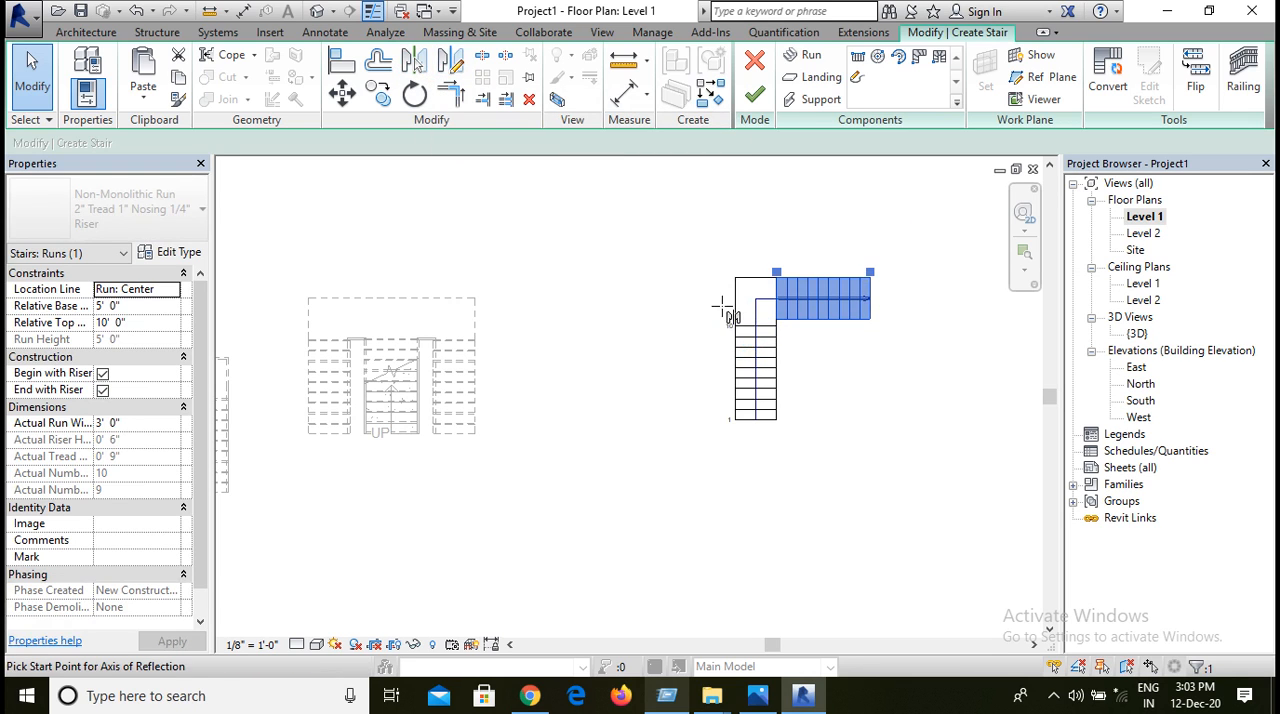
scroll(762, 330, "up", 5)
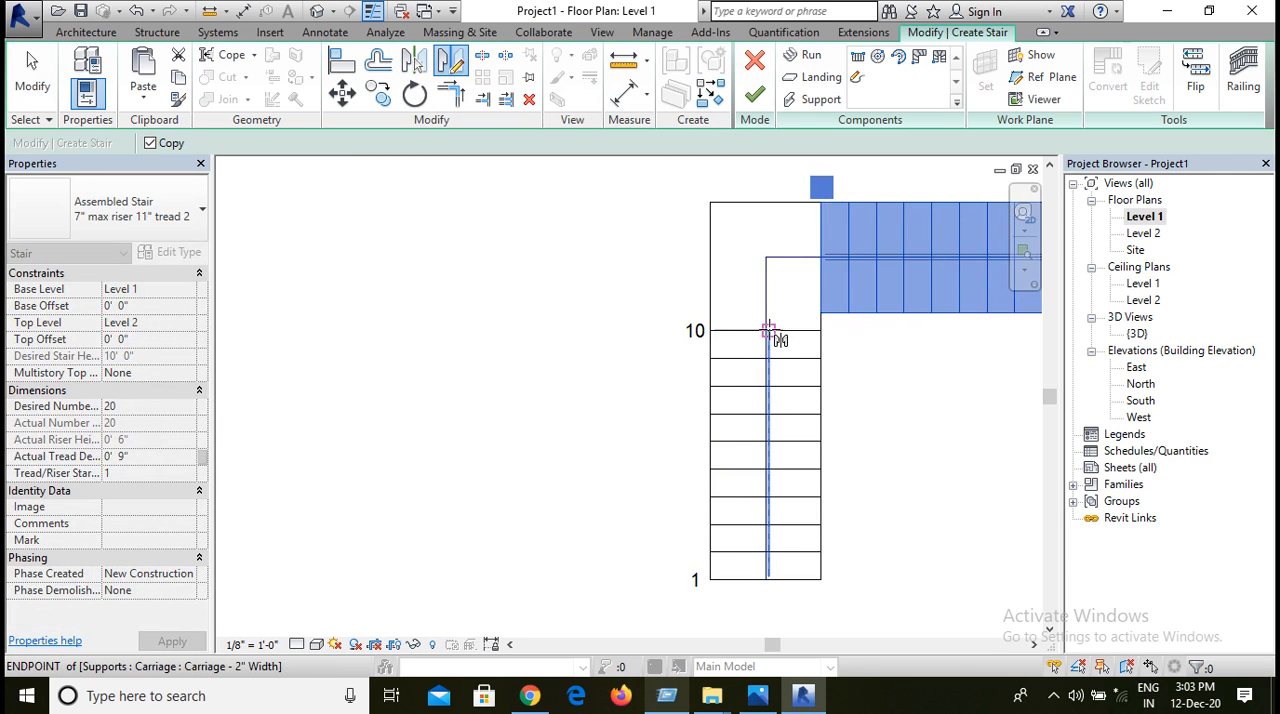
scroll(769, 332, "up", 2)
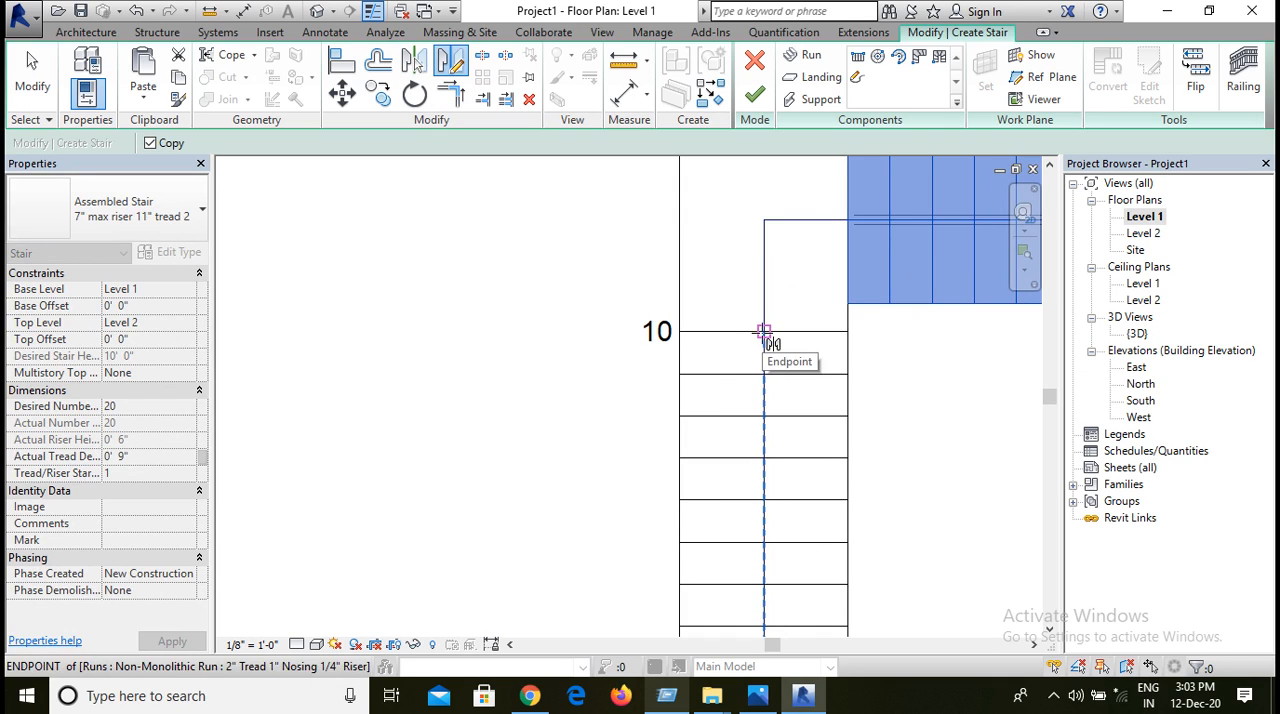
left_click(763, 331)
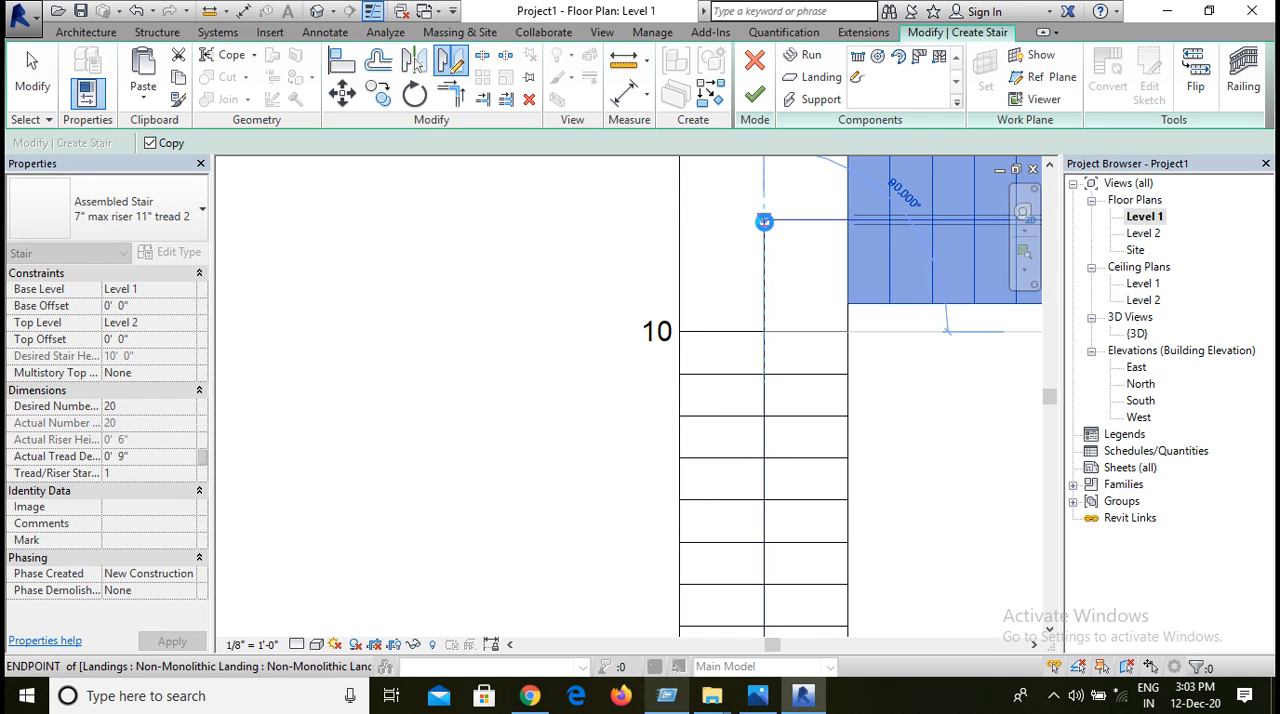
left_click(883, 391)
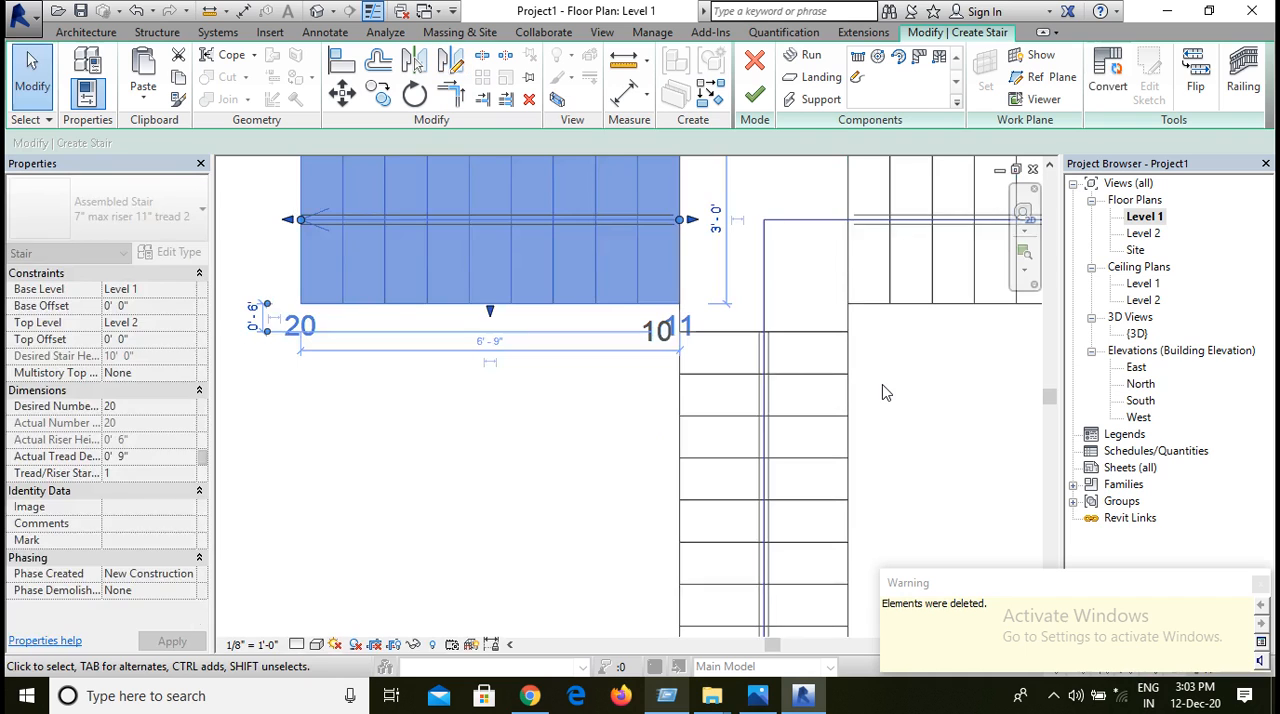
scroll(883, 391, "down", 2)
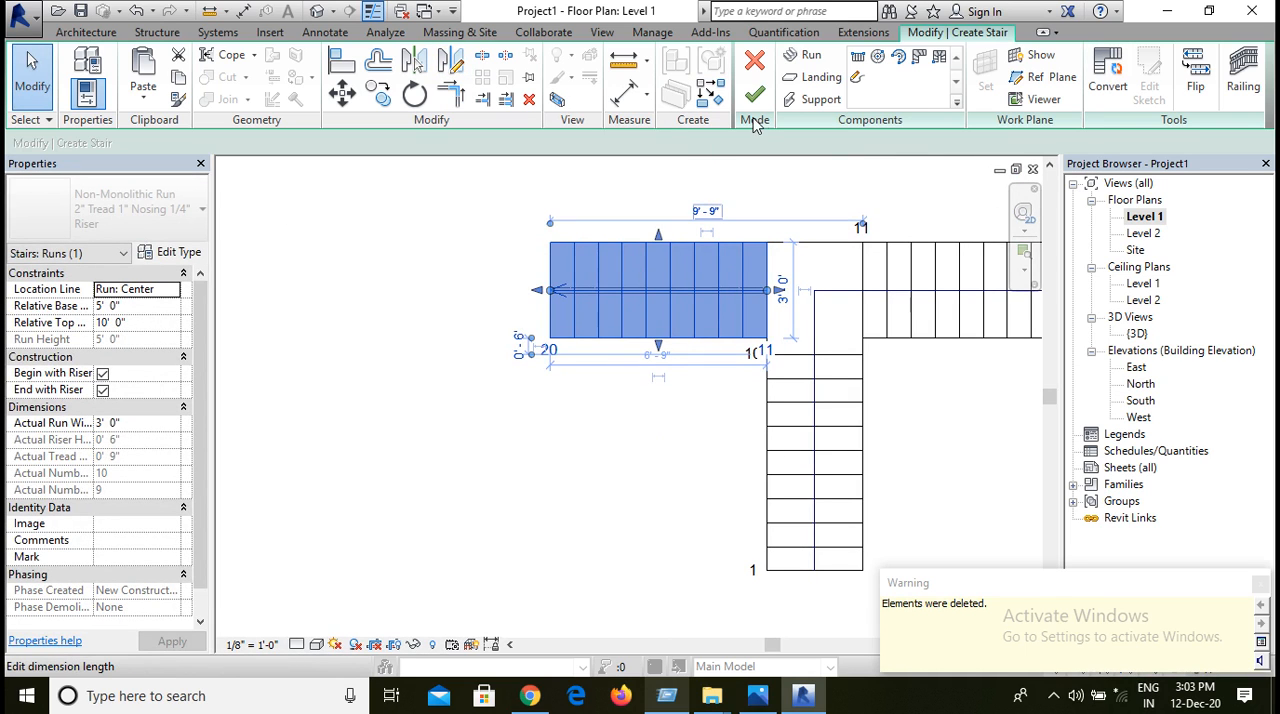
left_click(814, 194)
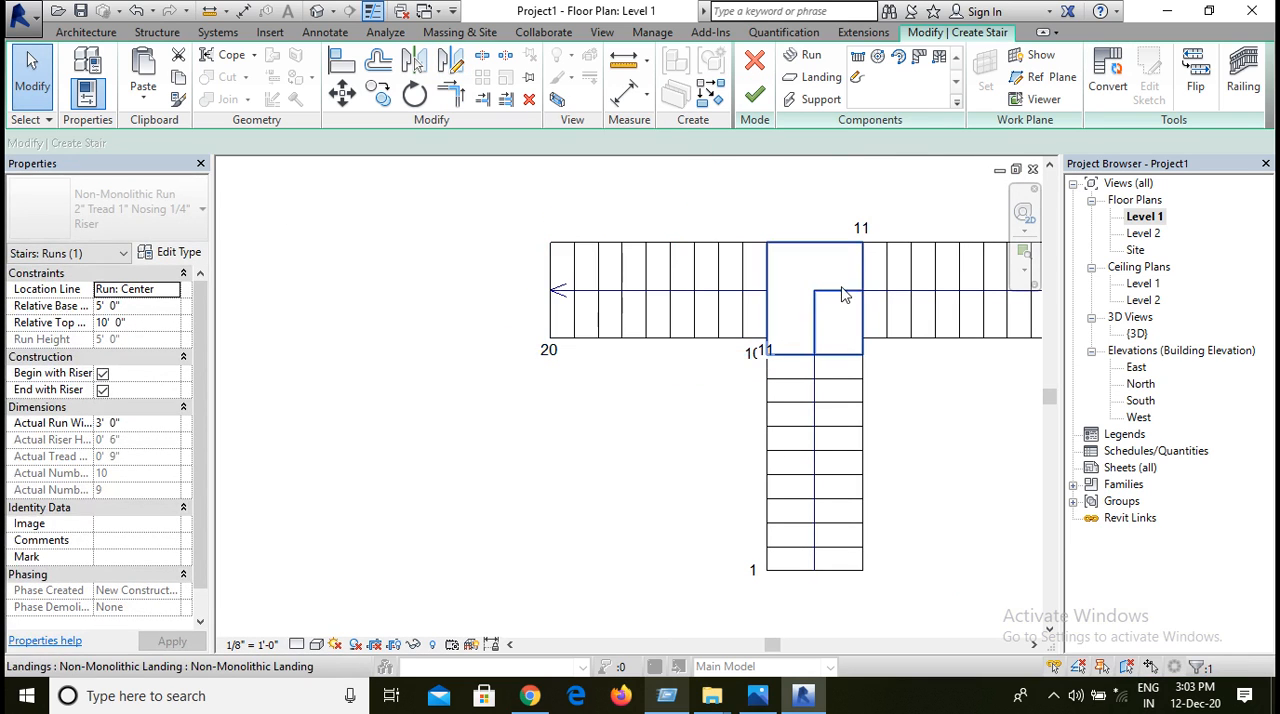
Step: Convert the landing between the three runs to a sketch-based component and open its sketch for editing
left_click(845, 300)
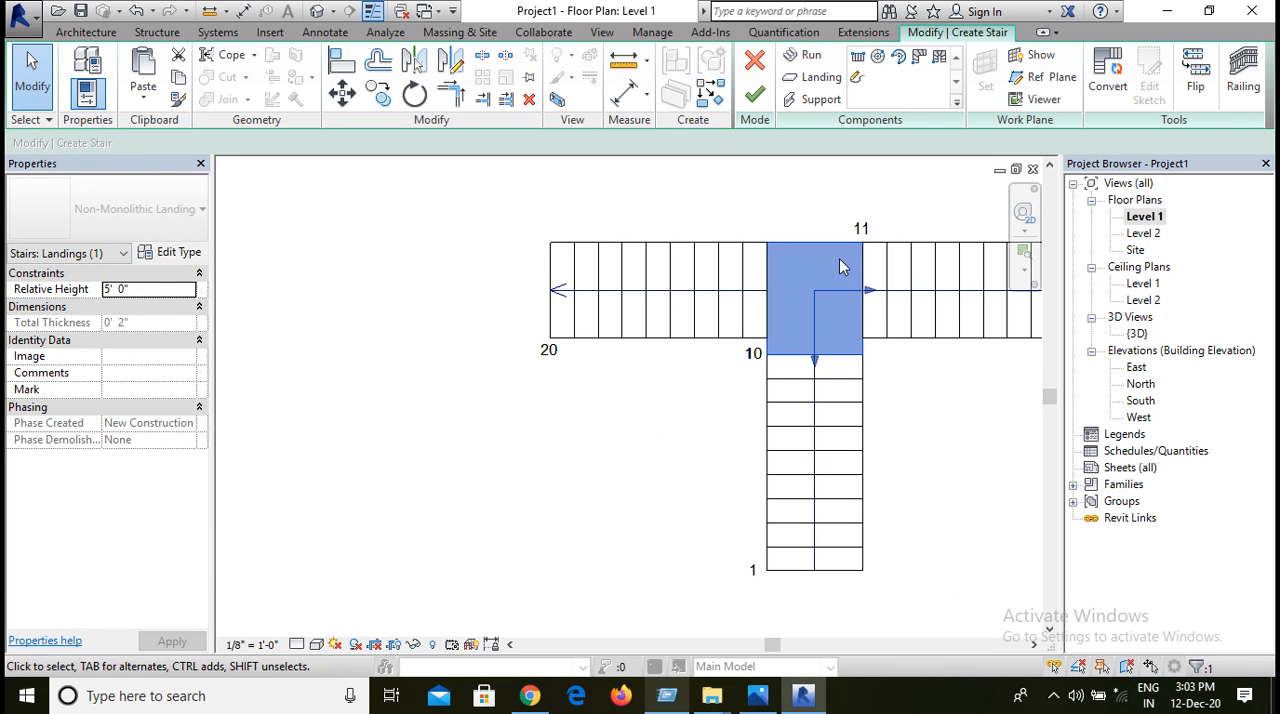
key("Escape")
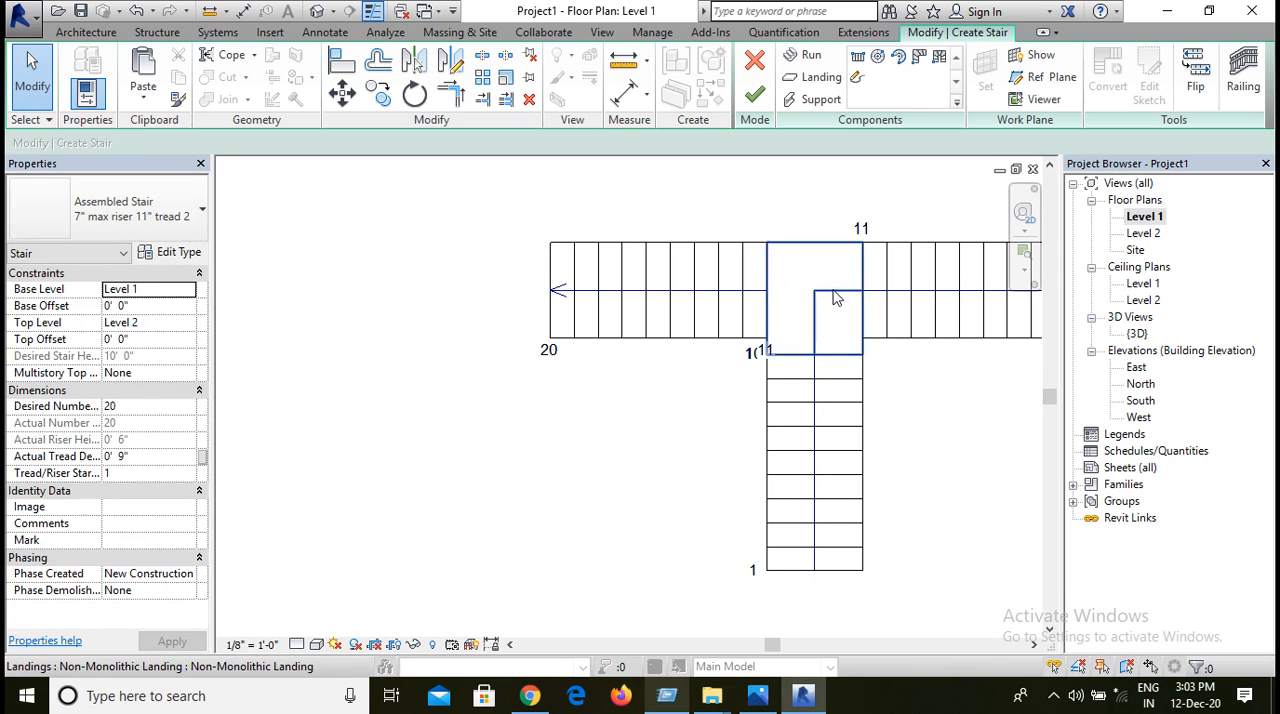
left_click(836, 298)
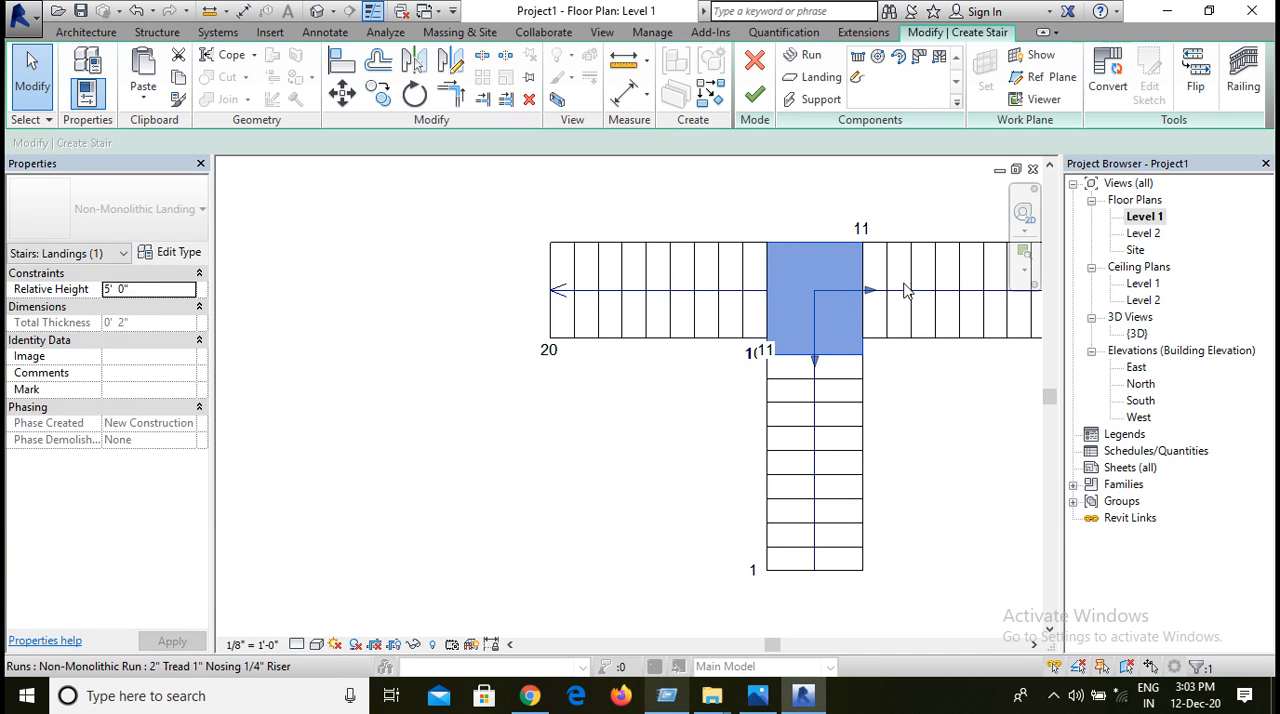
left_click(844, 290)
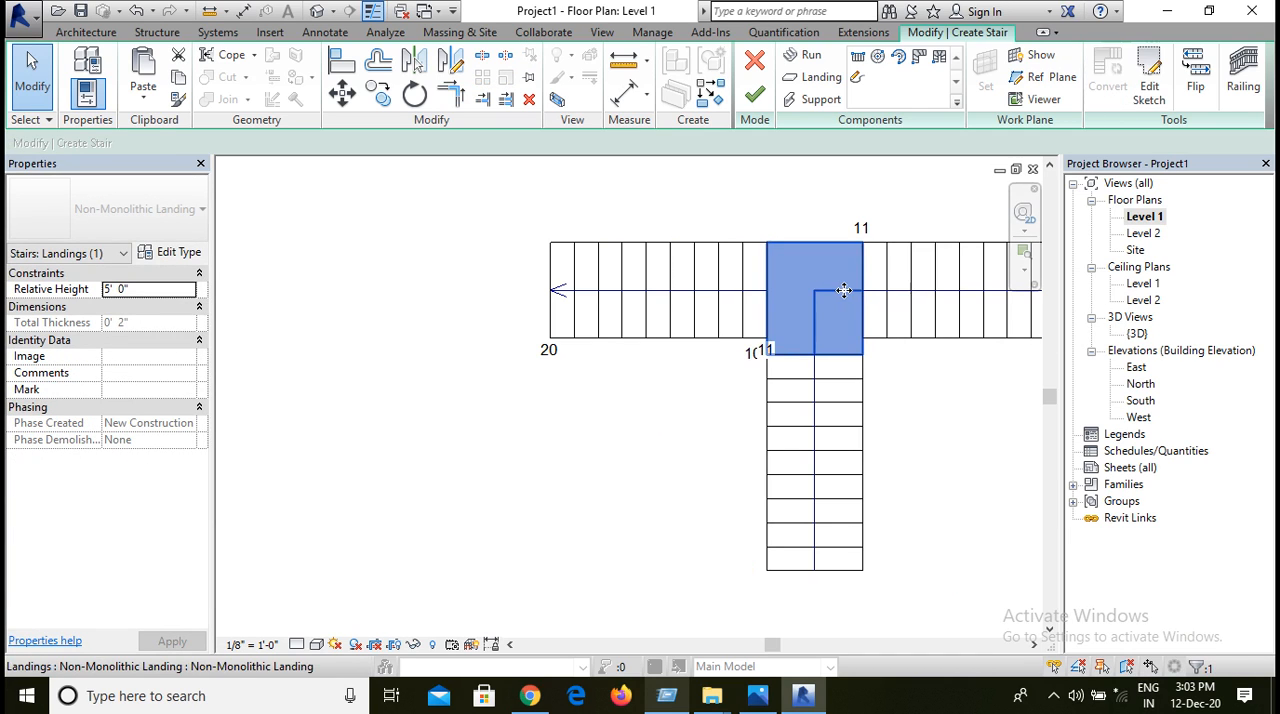
left_click(940, 374)
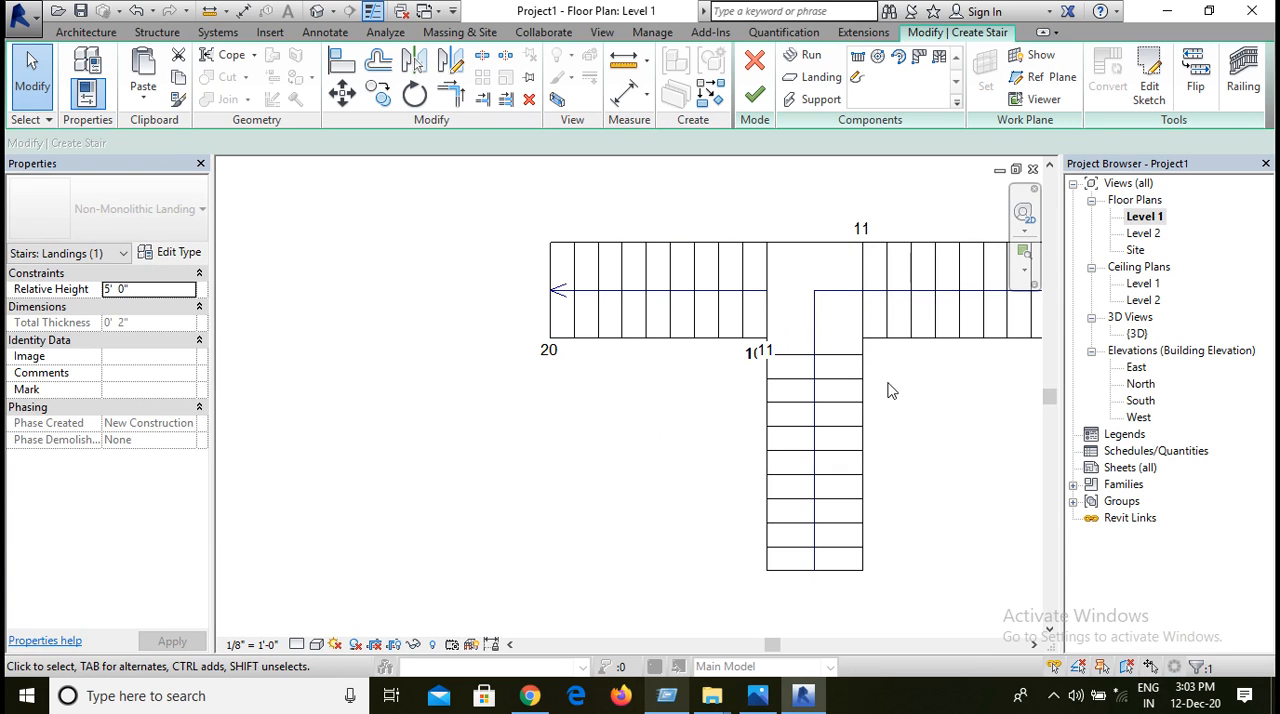
left_click(847, 291)
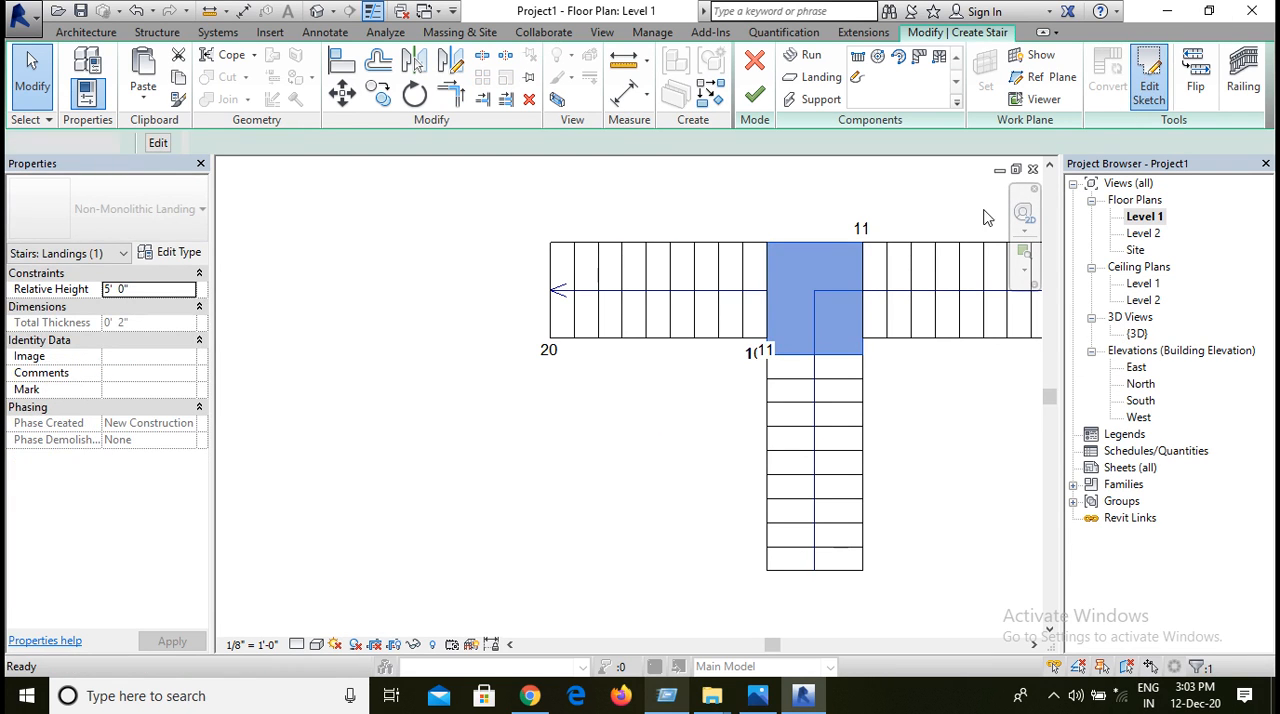
double_click(819, 291)
Step: Mirror a copy of the landing's horizontal stair path line about its vertical path line, and finish the landing sketch and the stair
left_click(835, 291)
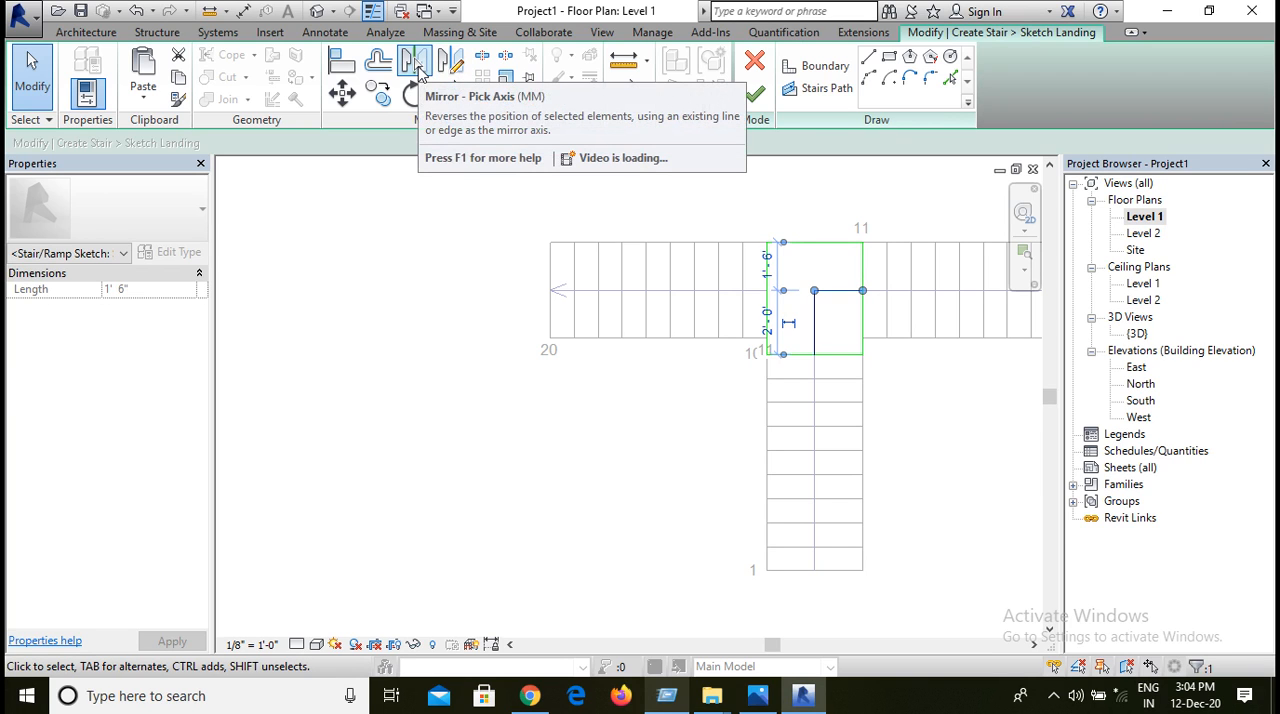
left_click(450, 60)
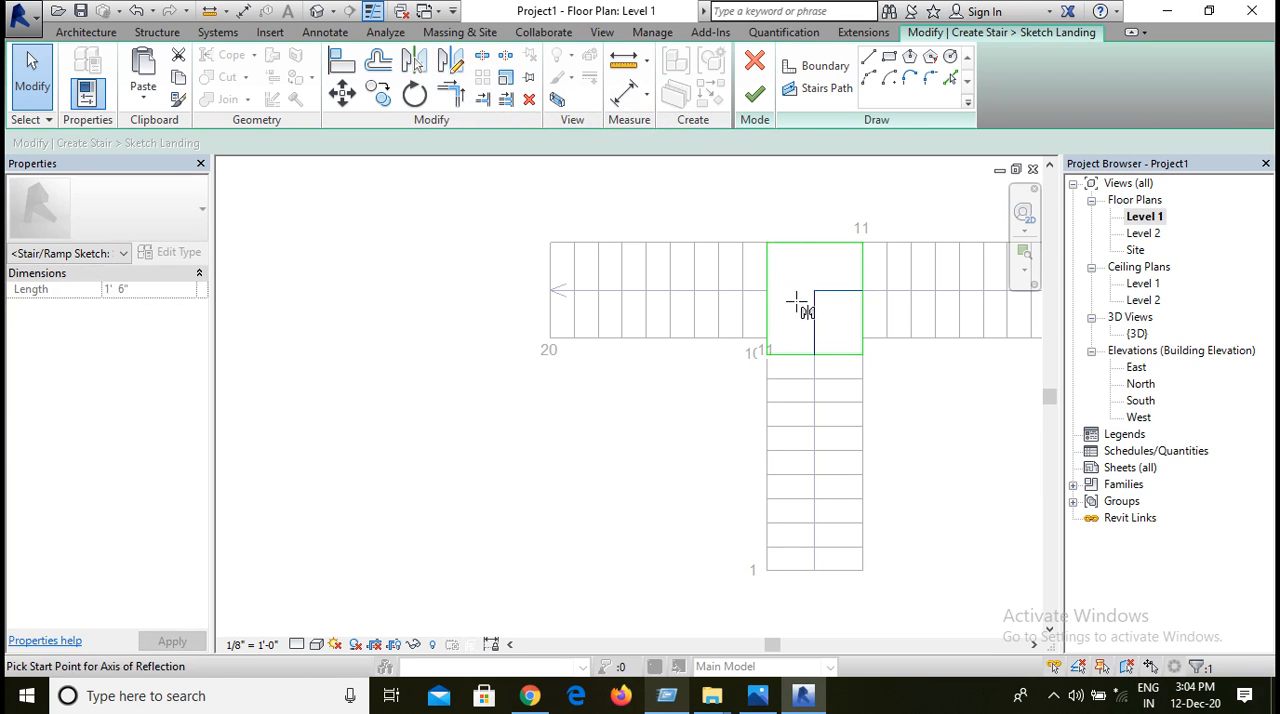
scroll(815, 355, "up", 3)
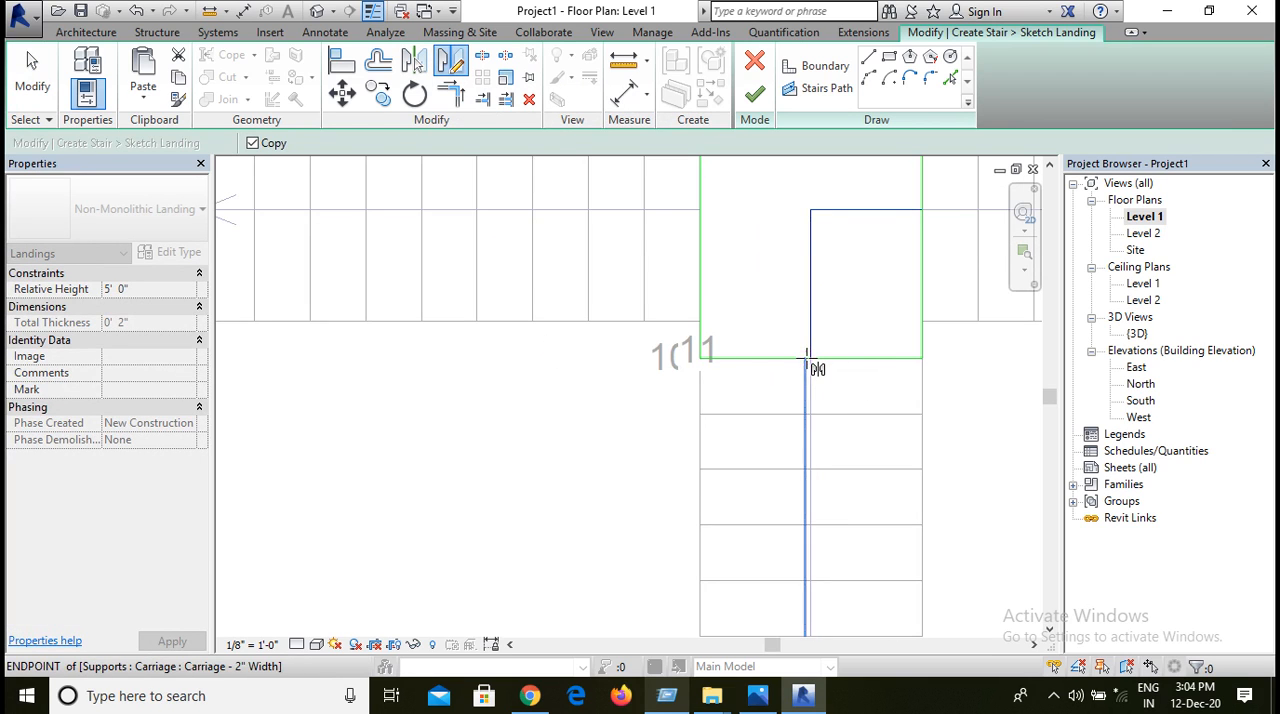
scroll(806, 358, "up", 2)
left_click(810, 358)
middle_click_drag(829, 263, 871, 352)
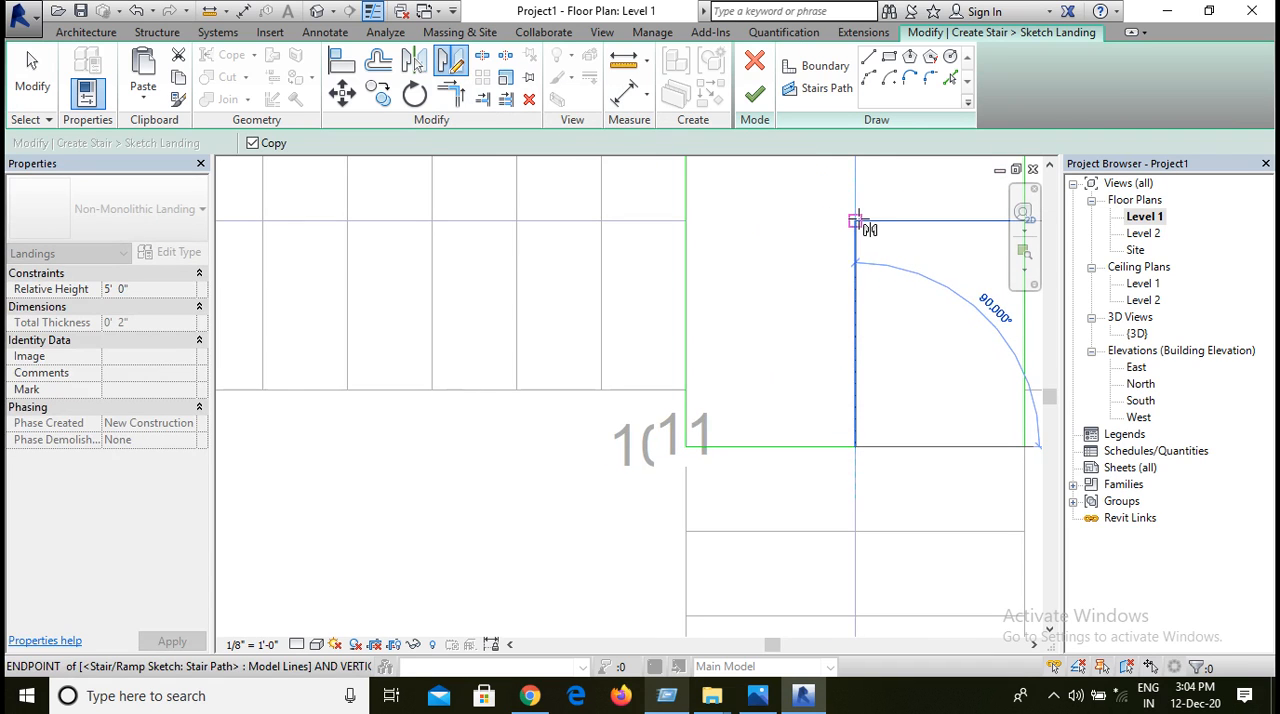
left_click(857, 220)
left_click(757, 97)
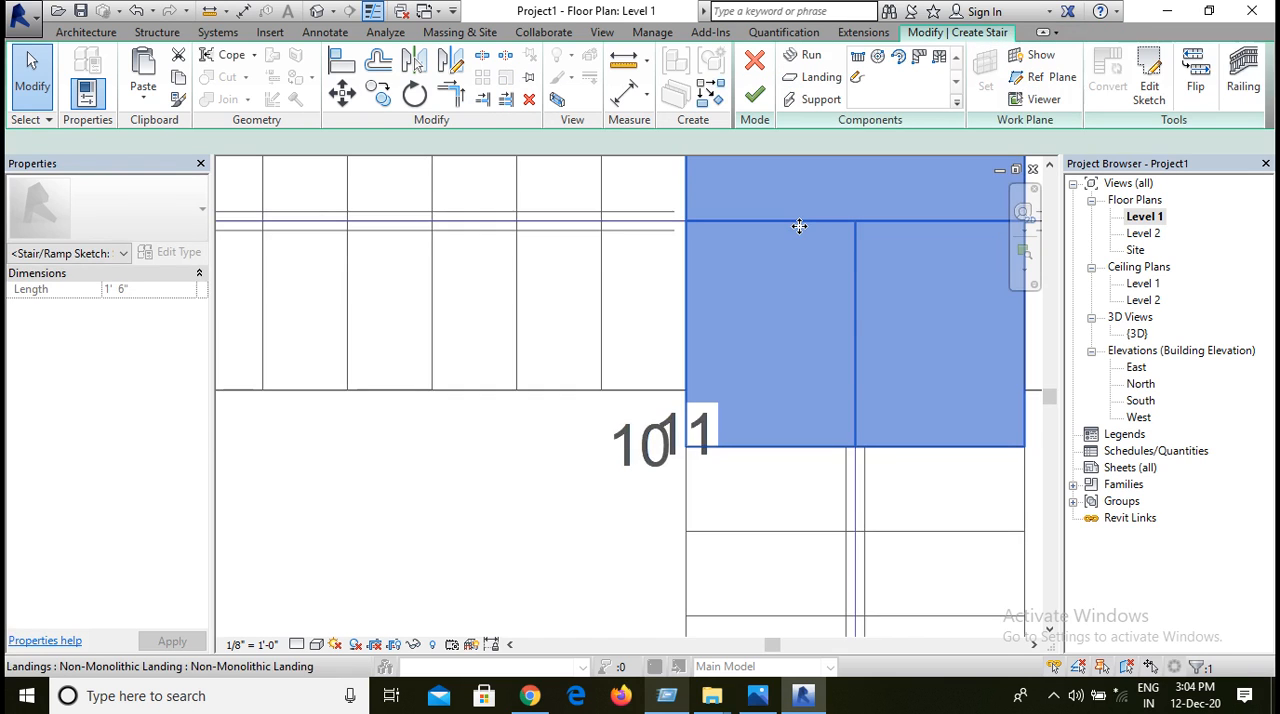
scroll(805, 210, "down", 4)
scroll(831, 250, "down", 2)
middle_click_drag(905, 330, 857, 366)
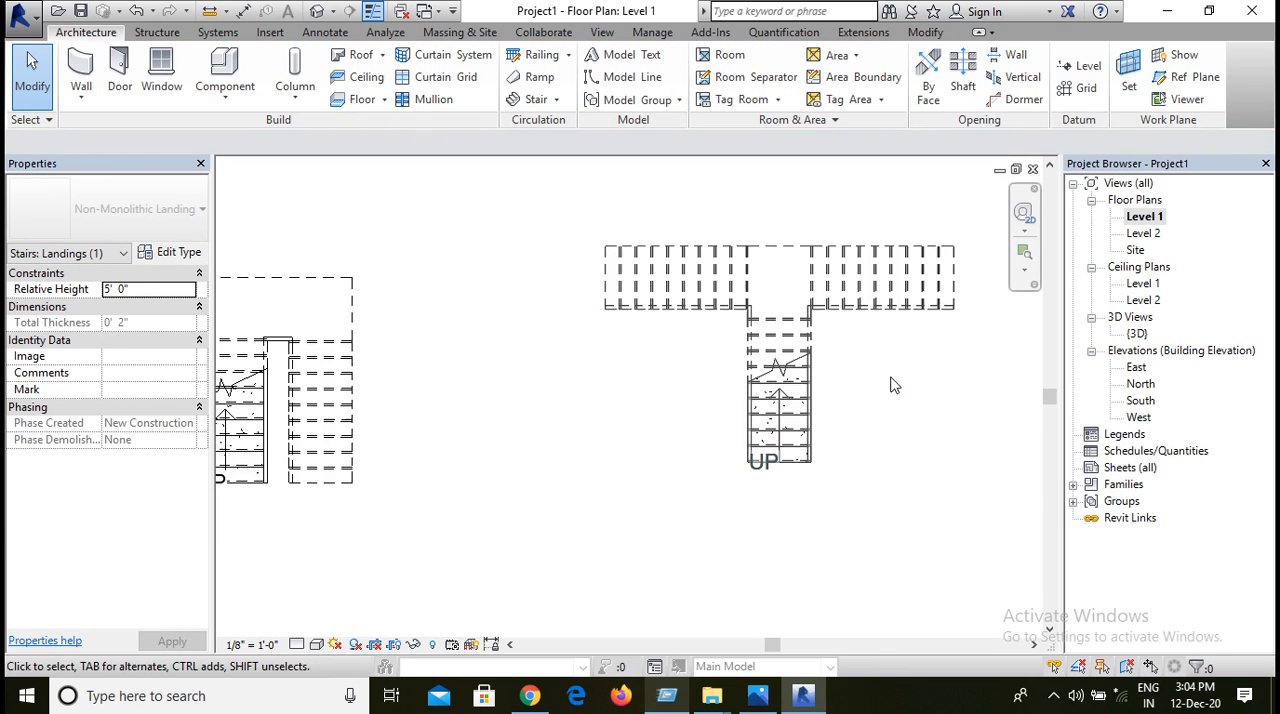
Step: Examine the T-shaped stair and the neighbouring stairs from behind, above and the front in the 3D view
double_click(1136, 334)
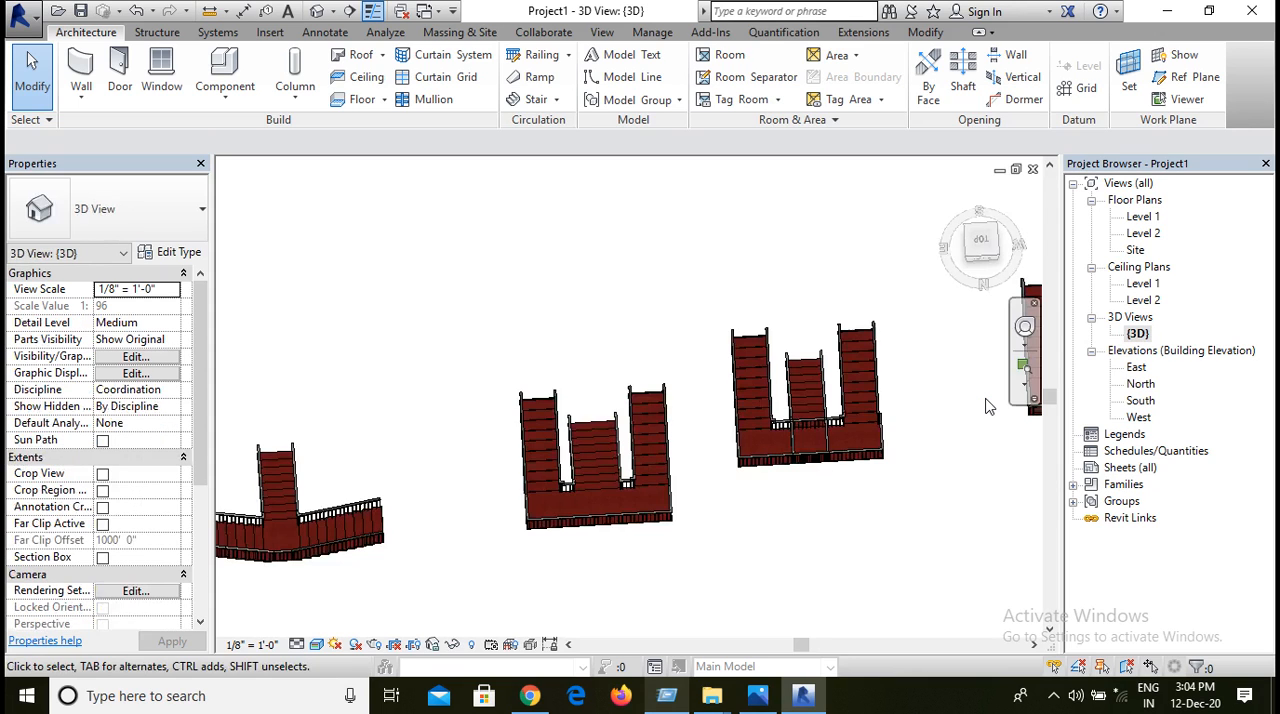
scroll(371, 420, "down", 1)
middle_click_drag(374, 446, 596, 412)
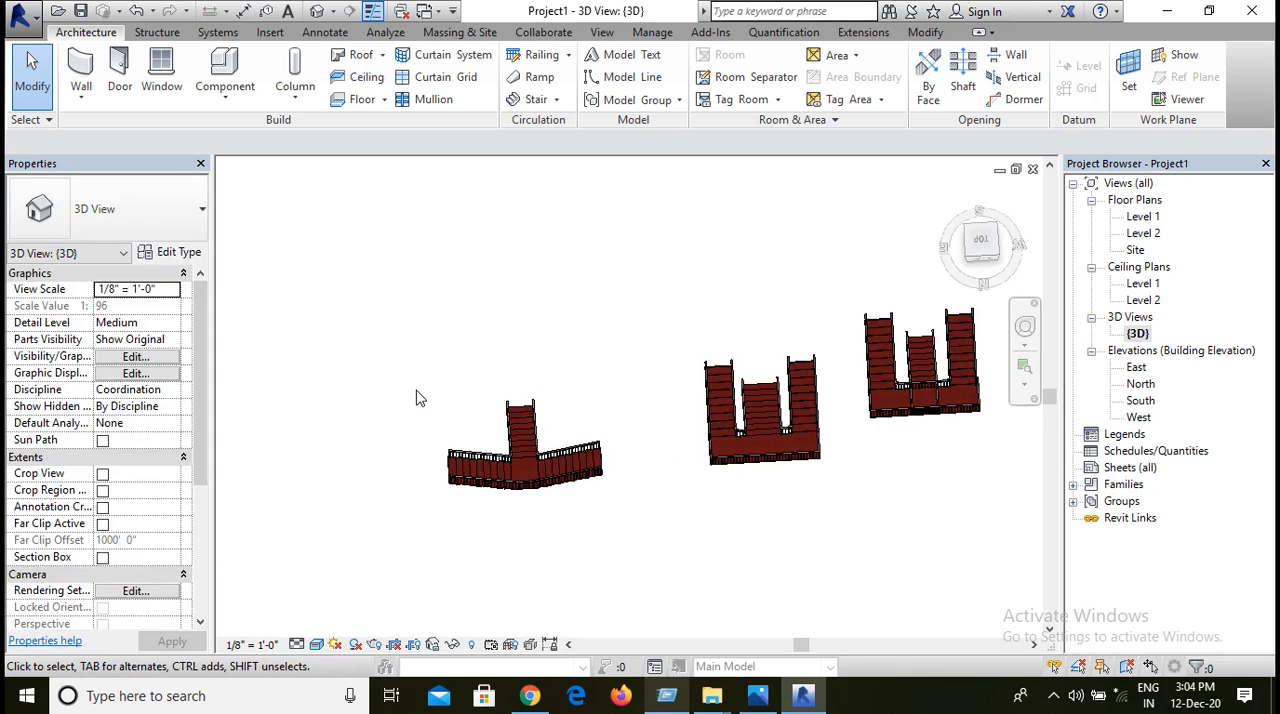
middle_click_drag(418, 398, 615, 476, "shift")
scroll(616, 469, "down", 4)
middle_click_drag(710, 446, 543, 271)
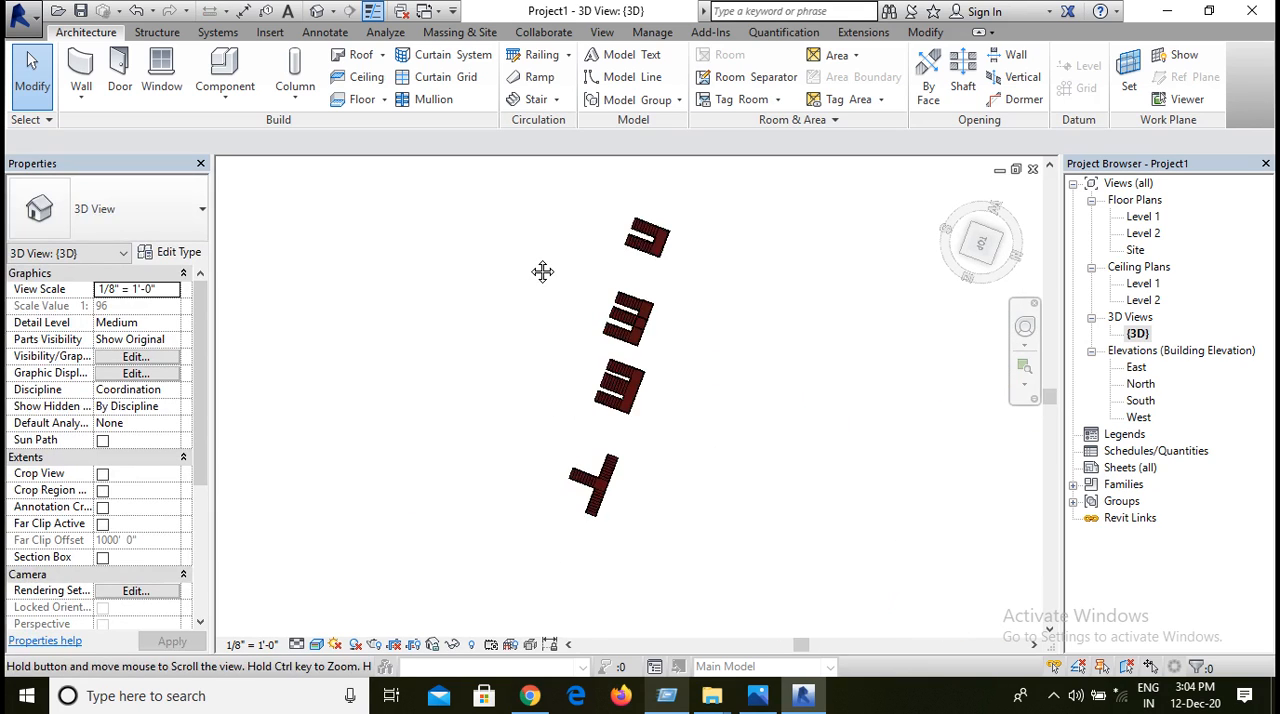
middle_click_drag(537, 527, 900, 395, "shift")
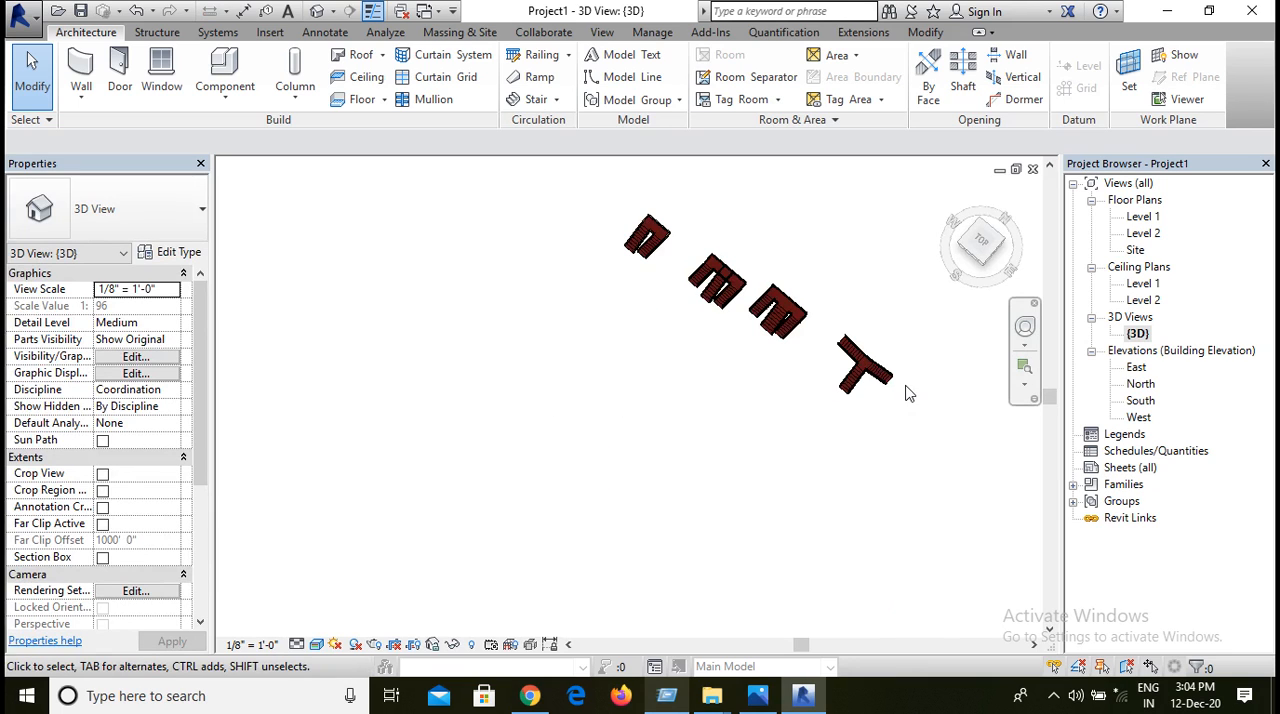
scroll(905, 393, "up", 3)
middle_click_drag(838, 437, 763, 483, "shift")
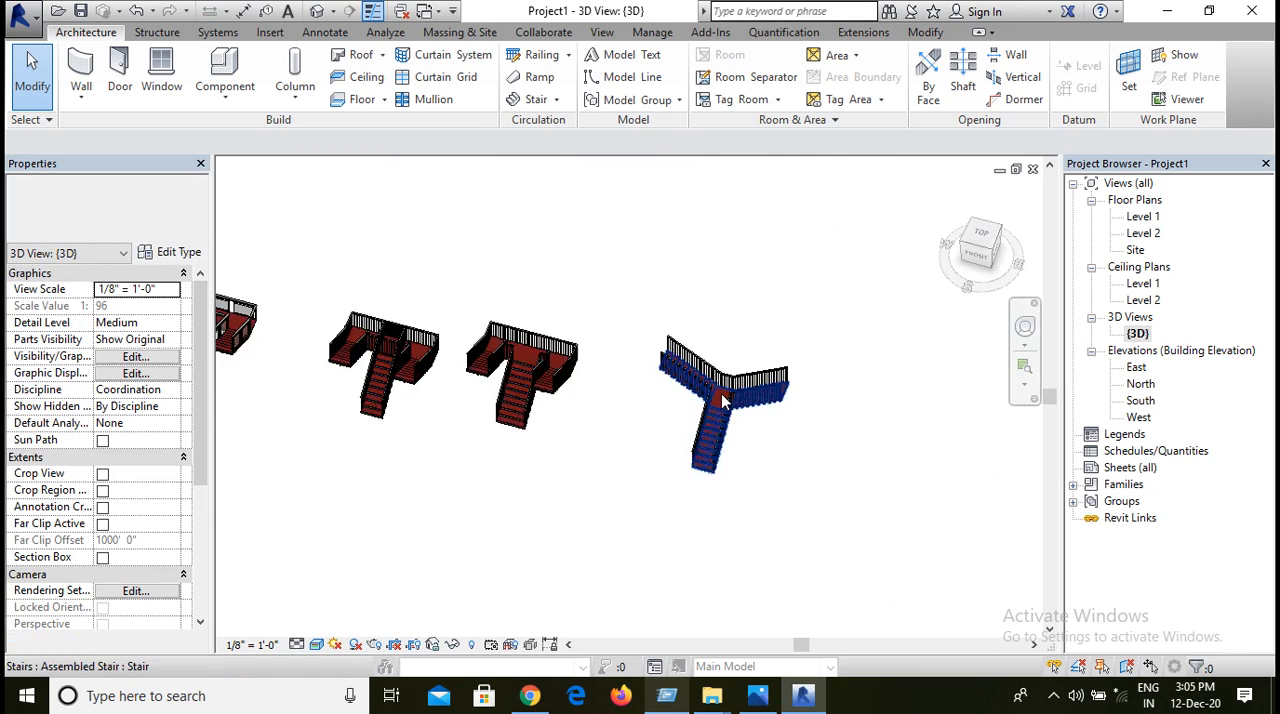
scroll(724, 398, "up", 5)
scroll(651, 561, "down", 4)
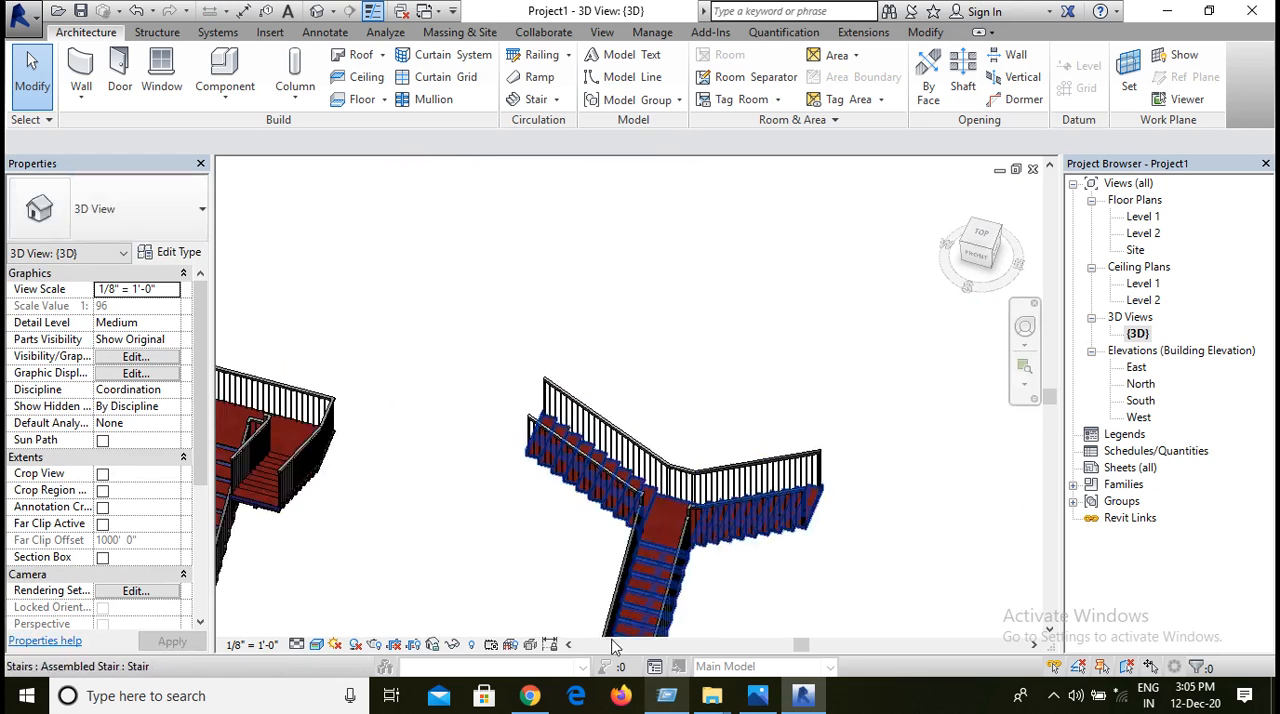
middle_click_drag(811, 608, 808, 494)
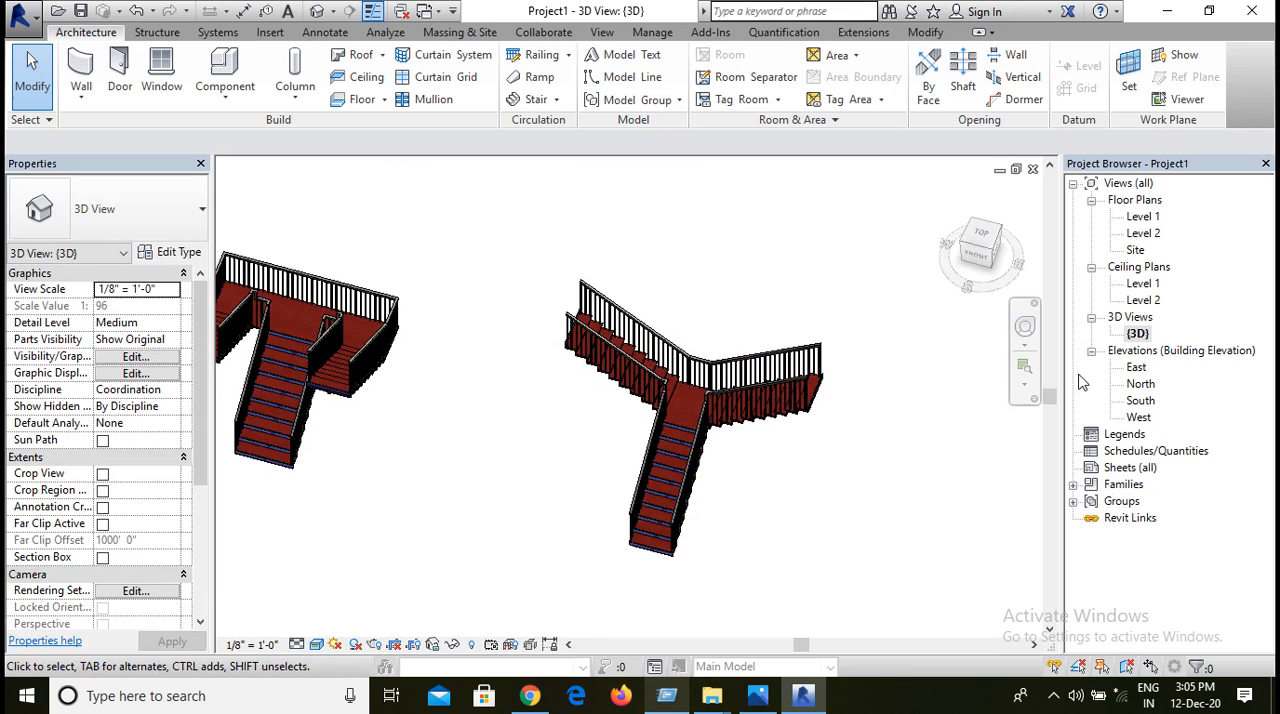
Step: In the Level 1 floor plan, draw a 20-riser full-step spiral run, 3' 0" wide with a radius of about 2' 6", beside the T-shaped stair
double_click(1143, 218)
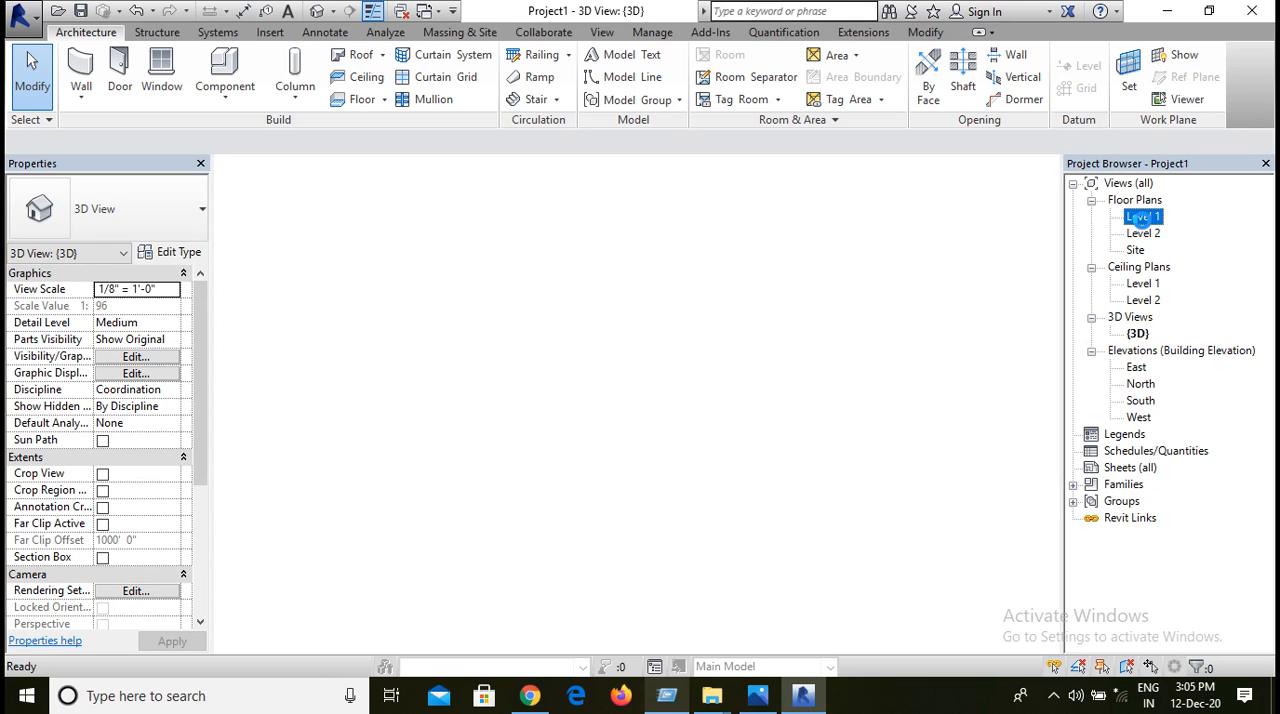
double_click(1140, 218)
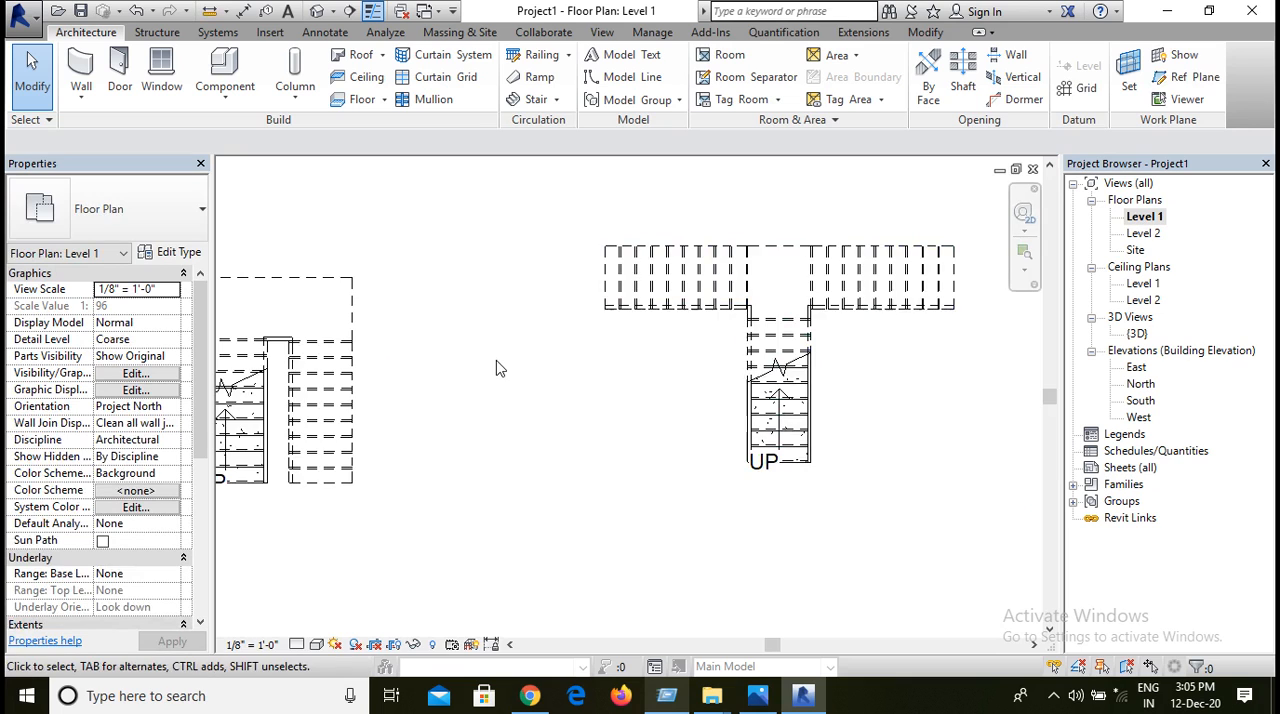
scroll(497, 366, "down", 2)
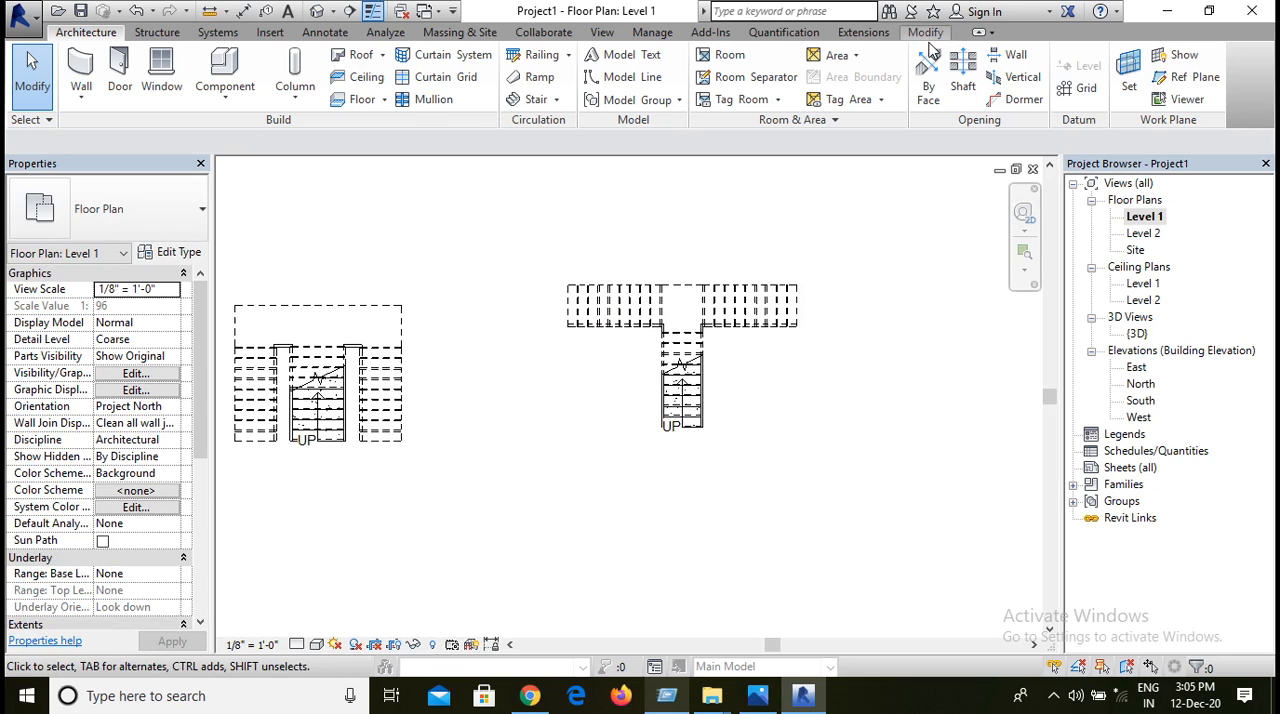
left_click(530, 100)
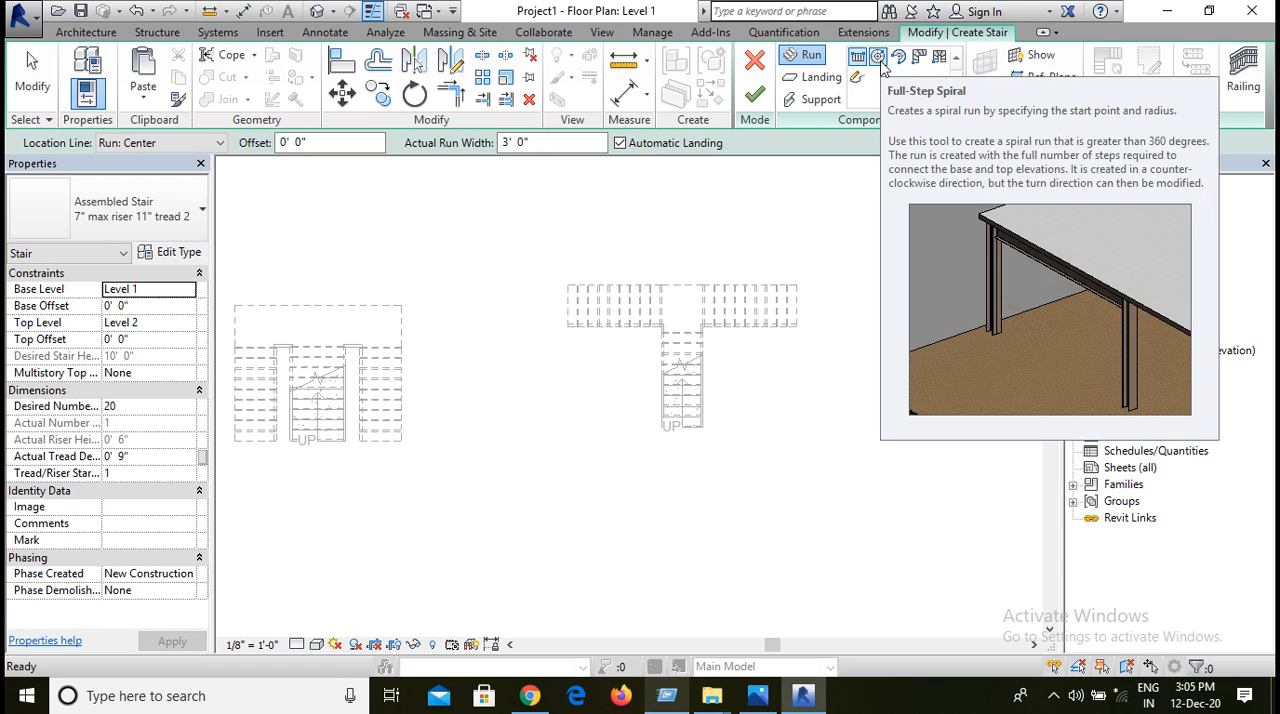
left_click(879, 60)
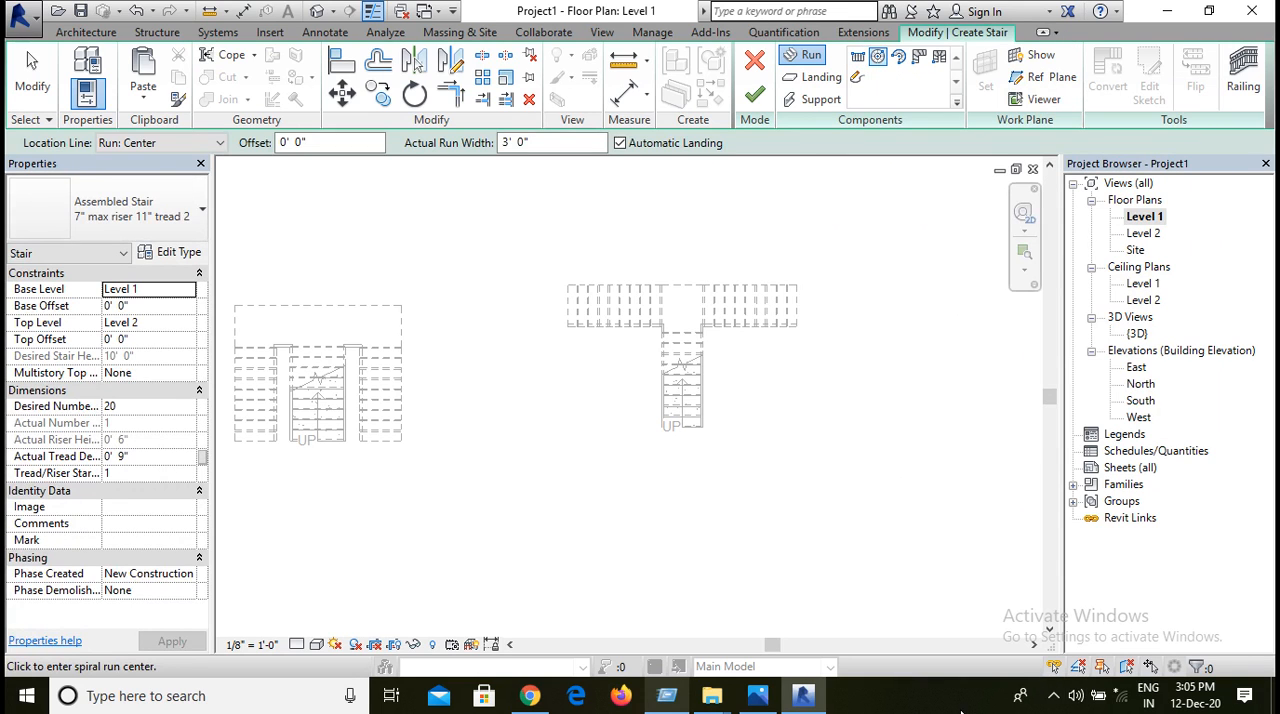
left_click(940, 415)
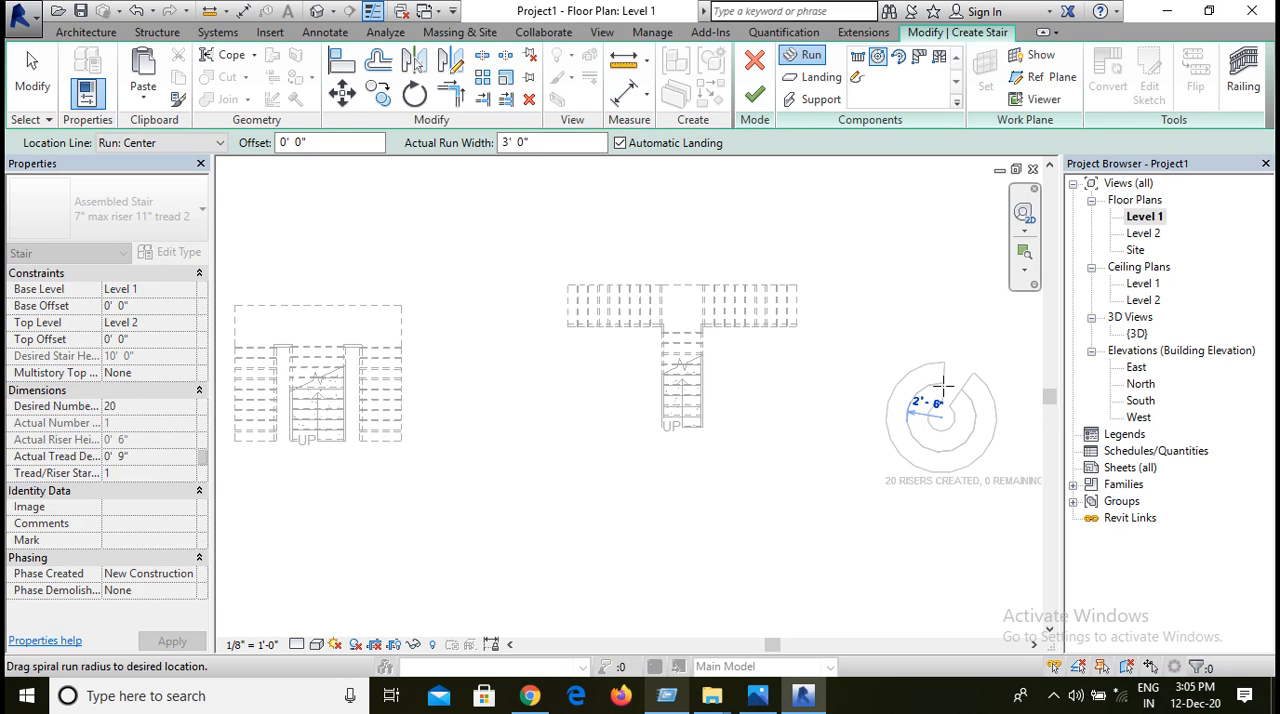
left_click(942, 385)
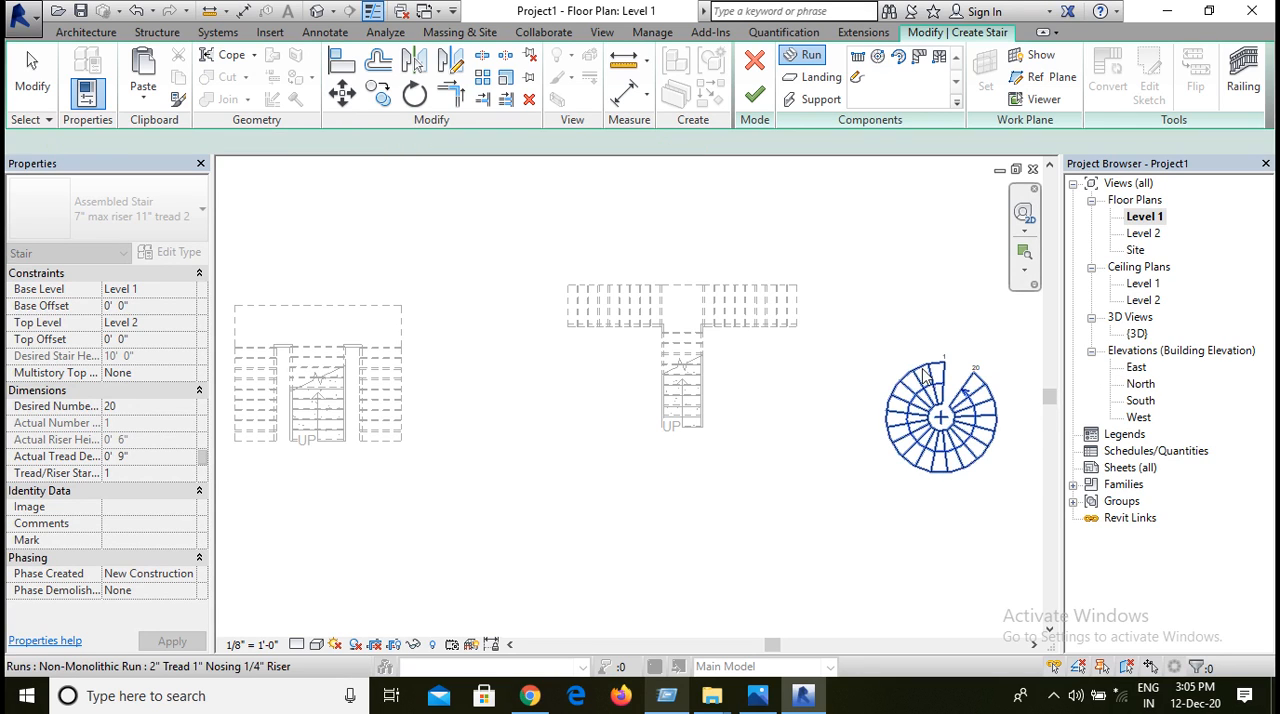
key("Escape")
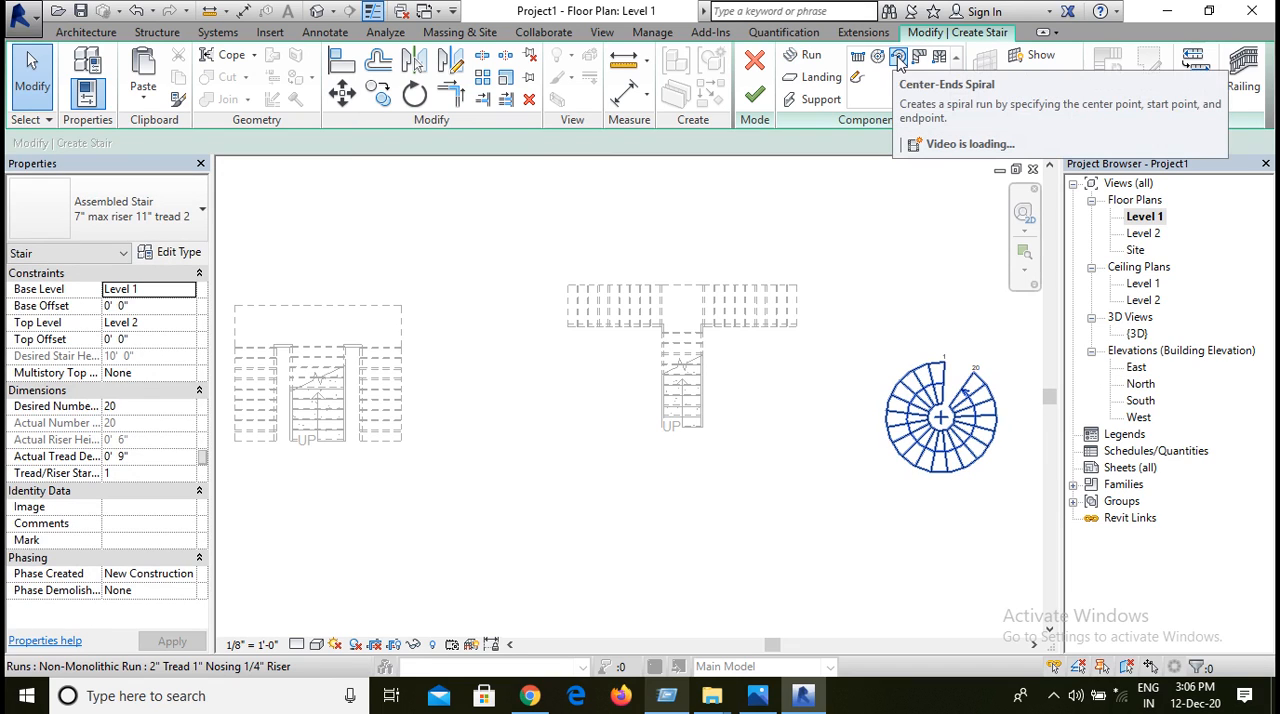
left_click(898, 58)
left_click(893, 283)
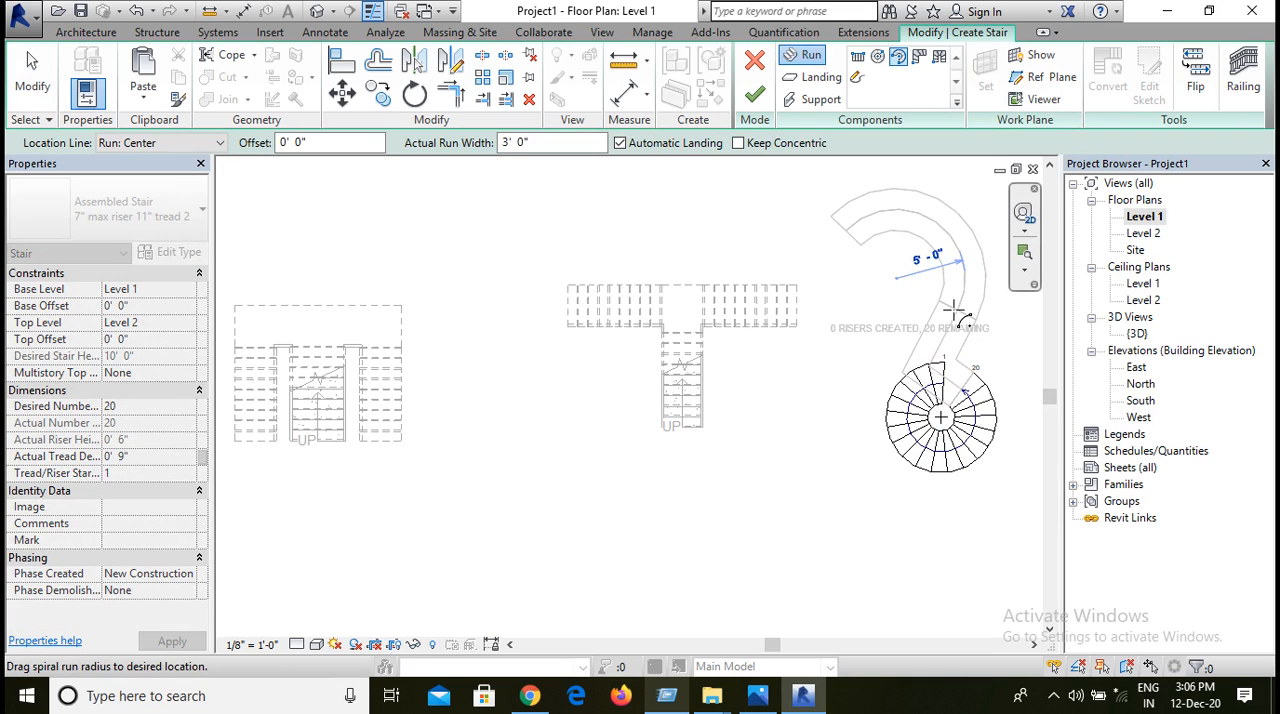
left_click(952, 276)
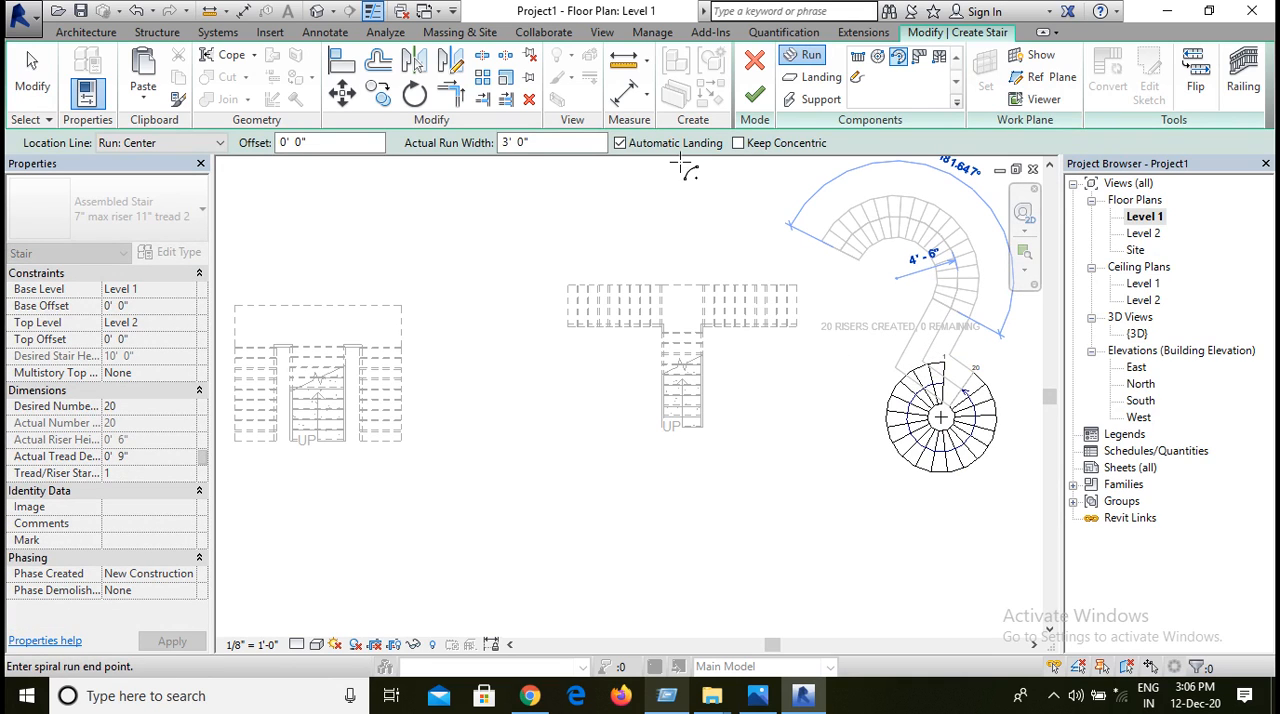
Step: Finish the stair made of the full-step spiral run
left_click(754, 93)
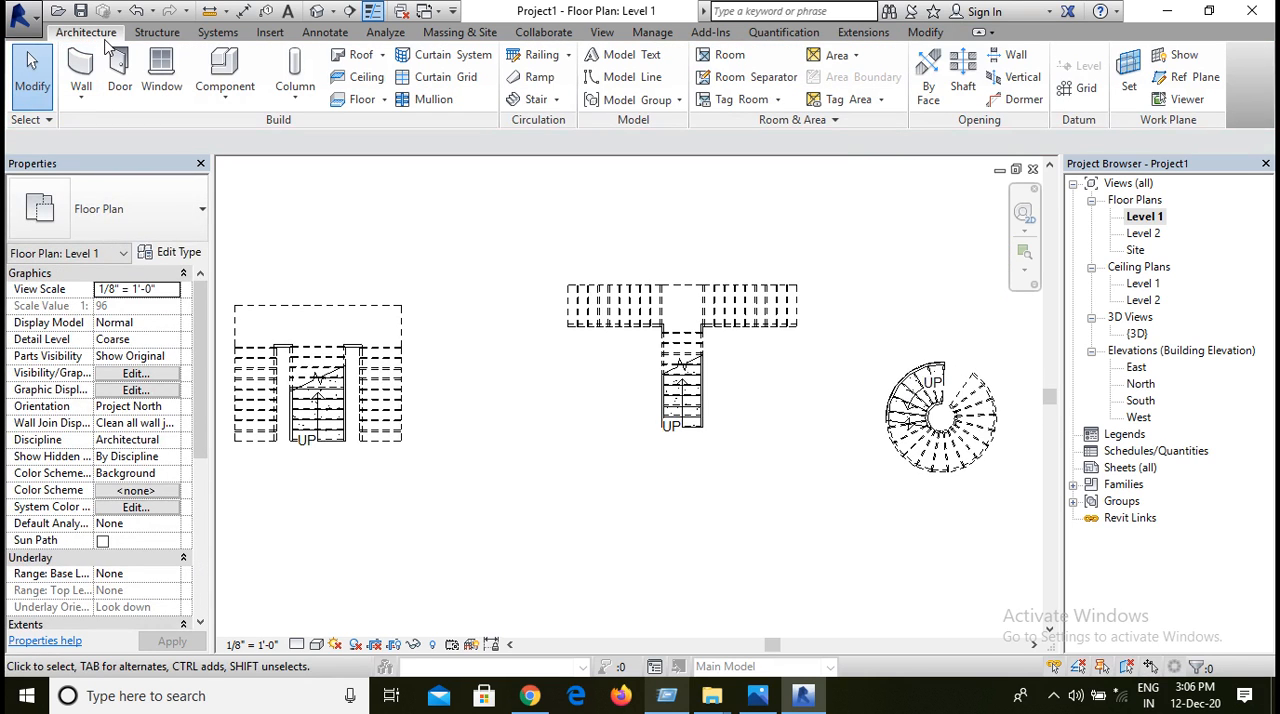
left_click(530, 99)
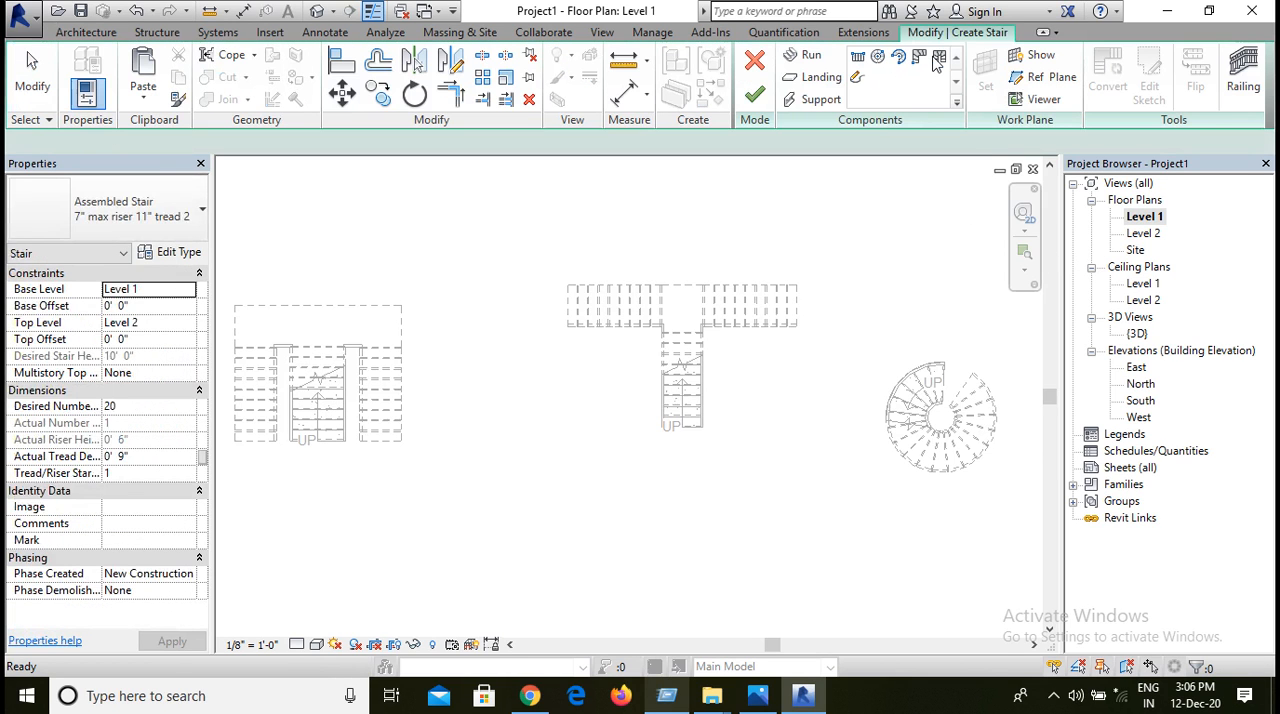
left_click(919, 57)
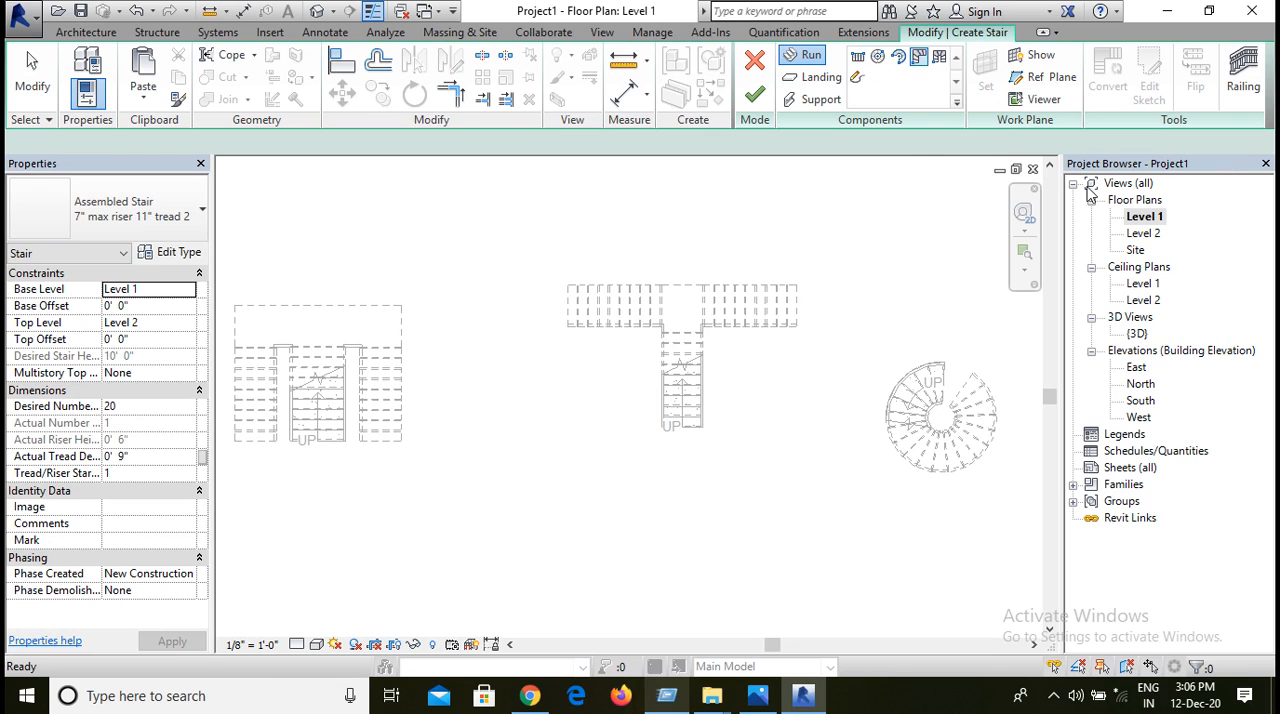
middle_click_drag(920, 240, 897, 263)
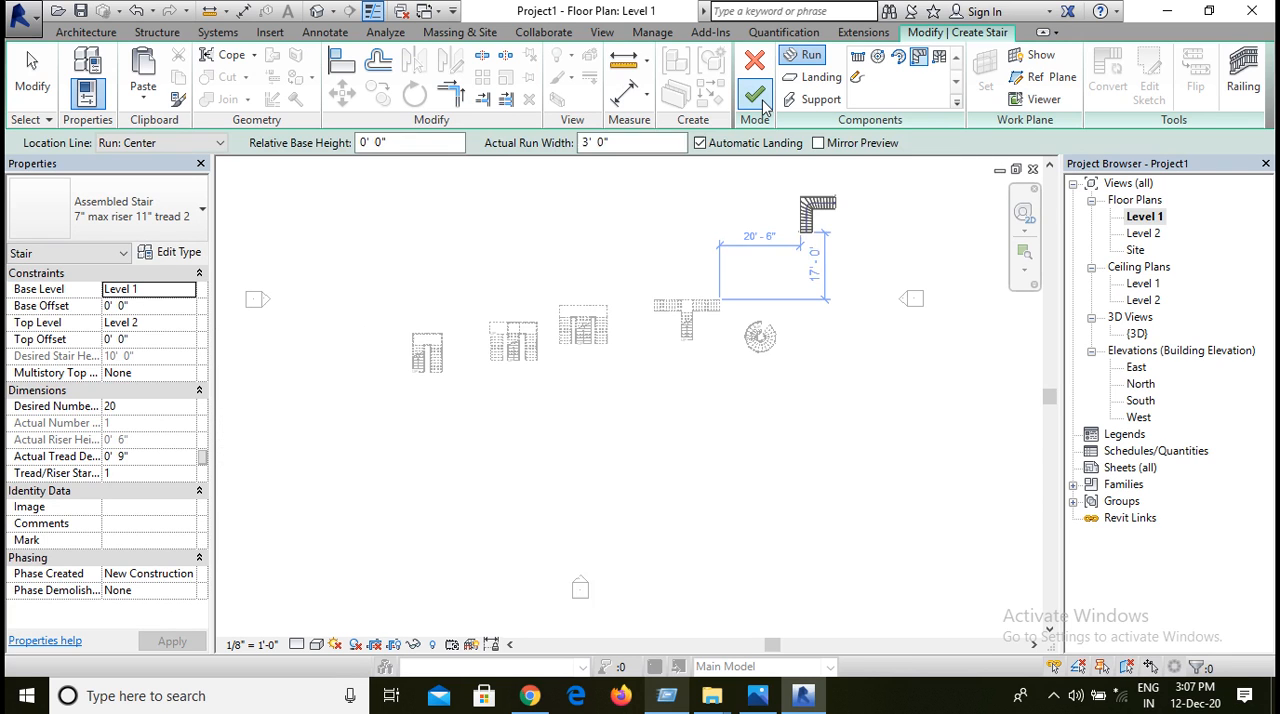
left_click(761, 100)
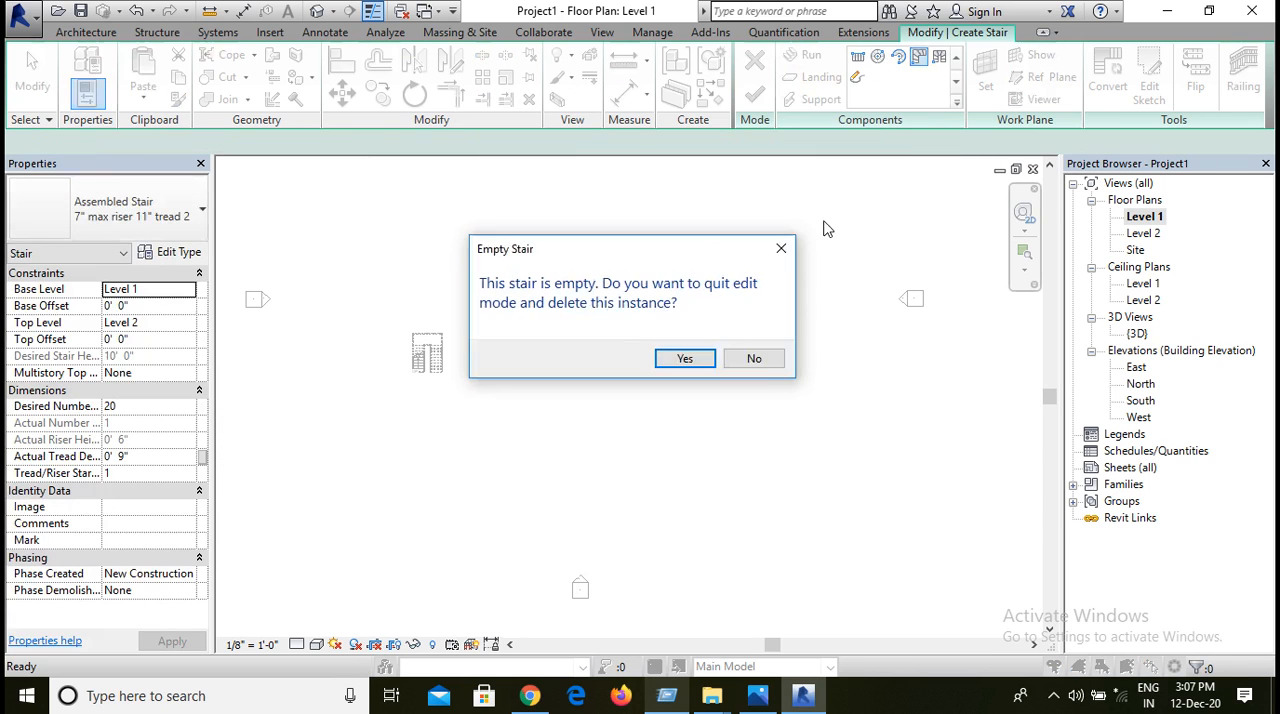
left_click(683, 357)
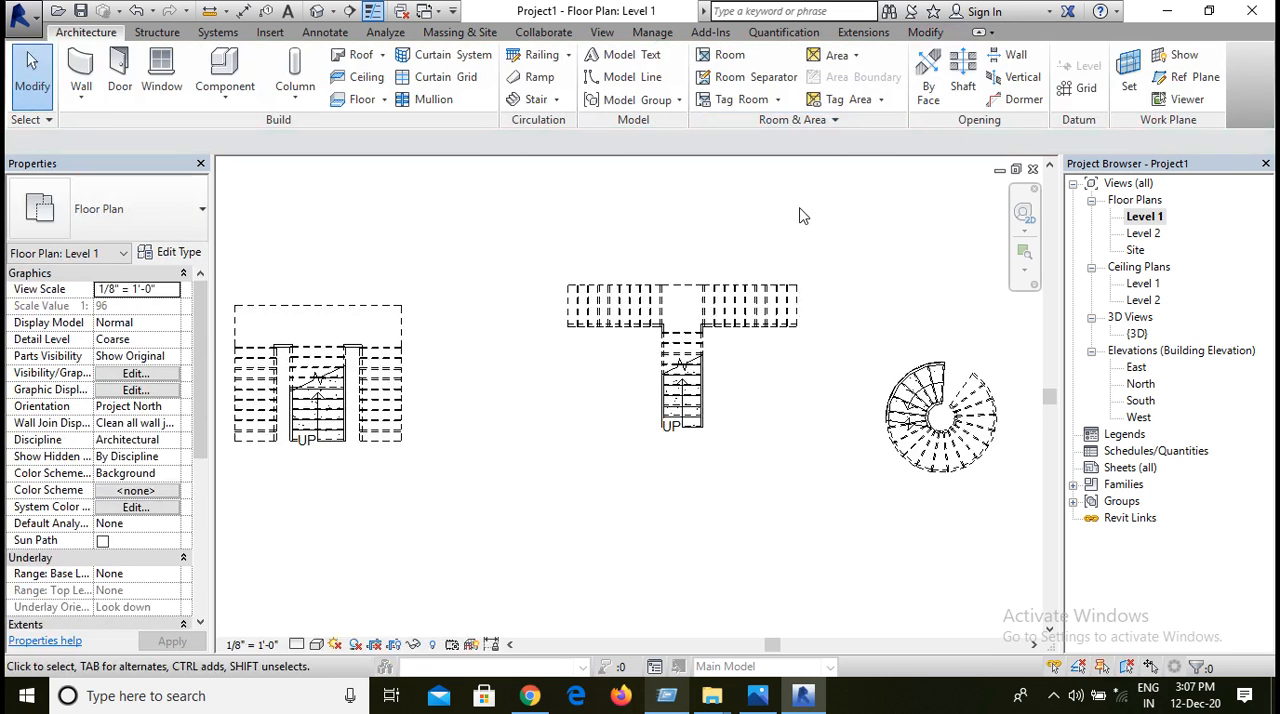
Step: Start a new stair on Level 1 and place a 20-riser U-shape winder run beside the spiral stair
scroll(819, 246, "down", 4)
middle_click_drag(843, 249, 538, 304)
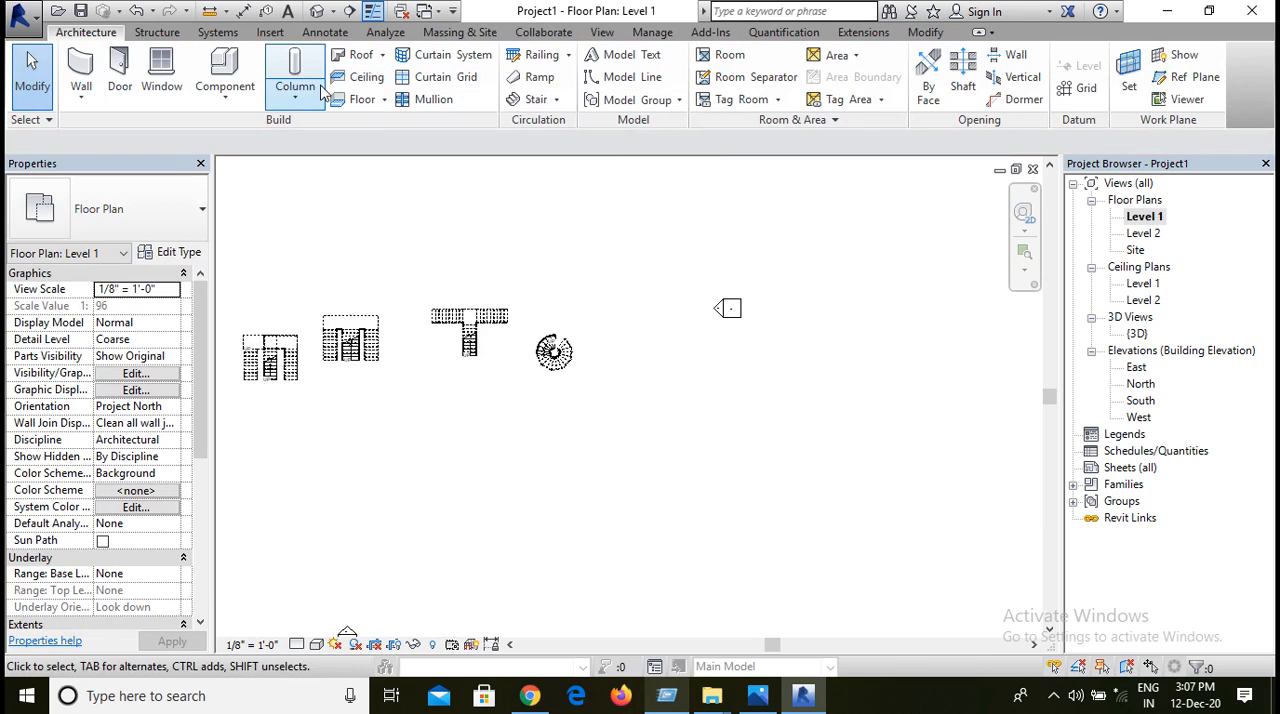
left_click(535, 102)
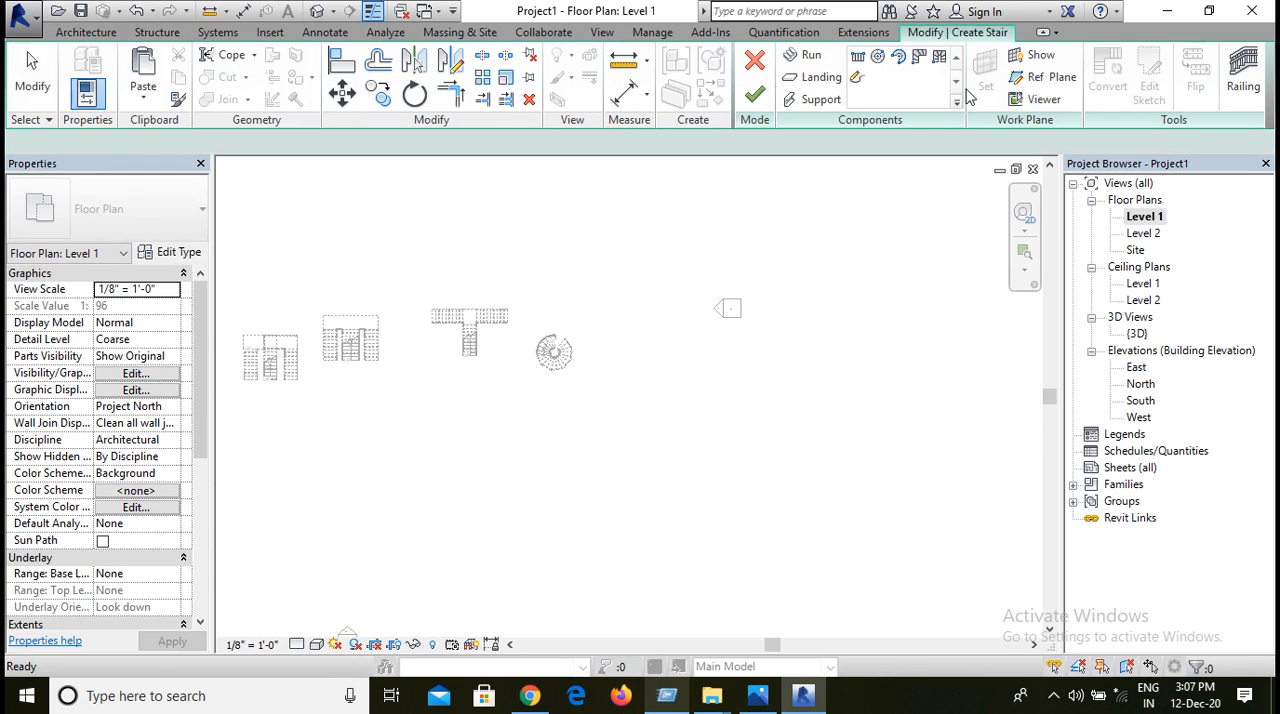
left_click(939, 57)
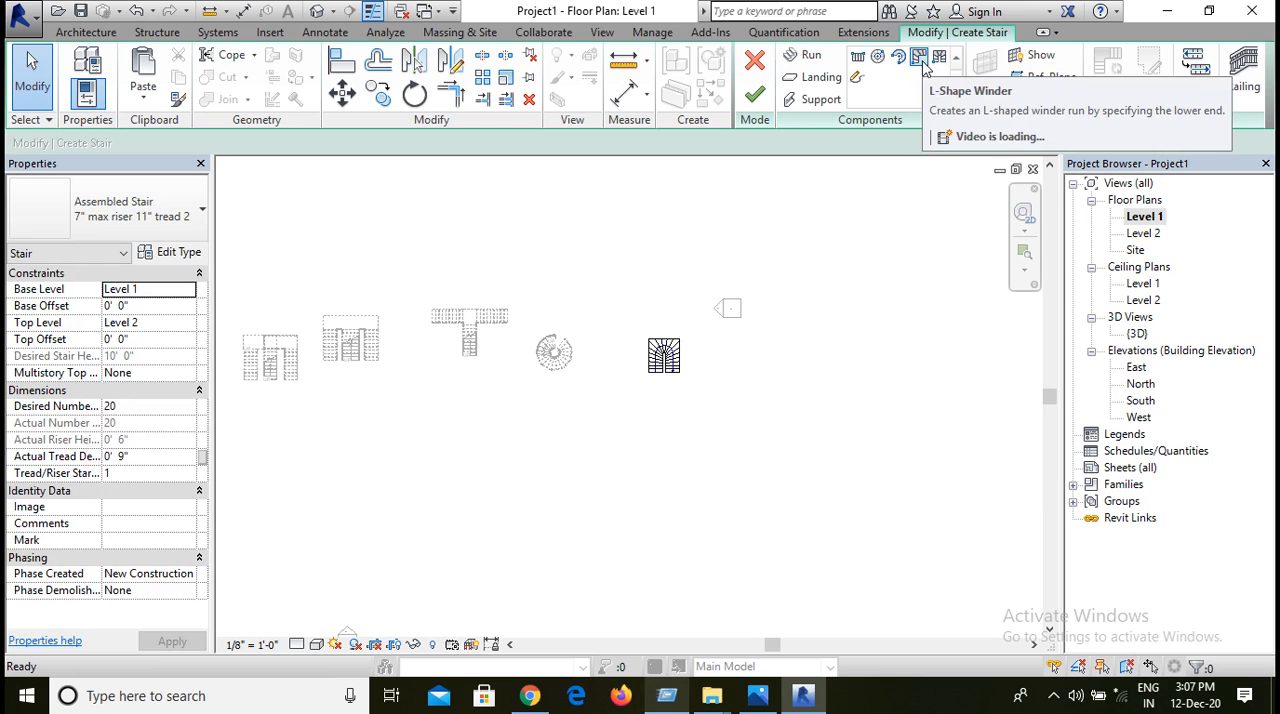
Step: Place an L-shape winder run beside the U-shape winder in the same stair, and finish the stair
left_click(920, 58)
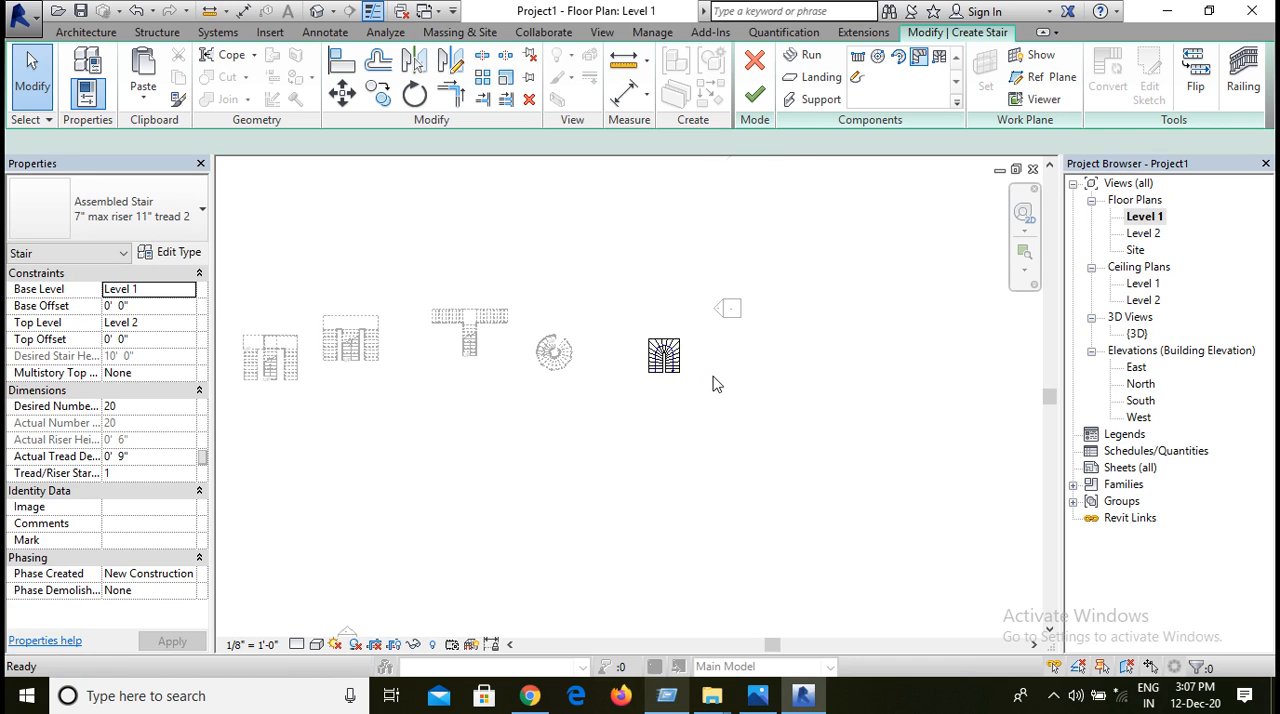
scroll(712, 375, "up", 5)
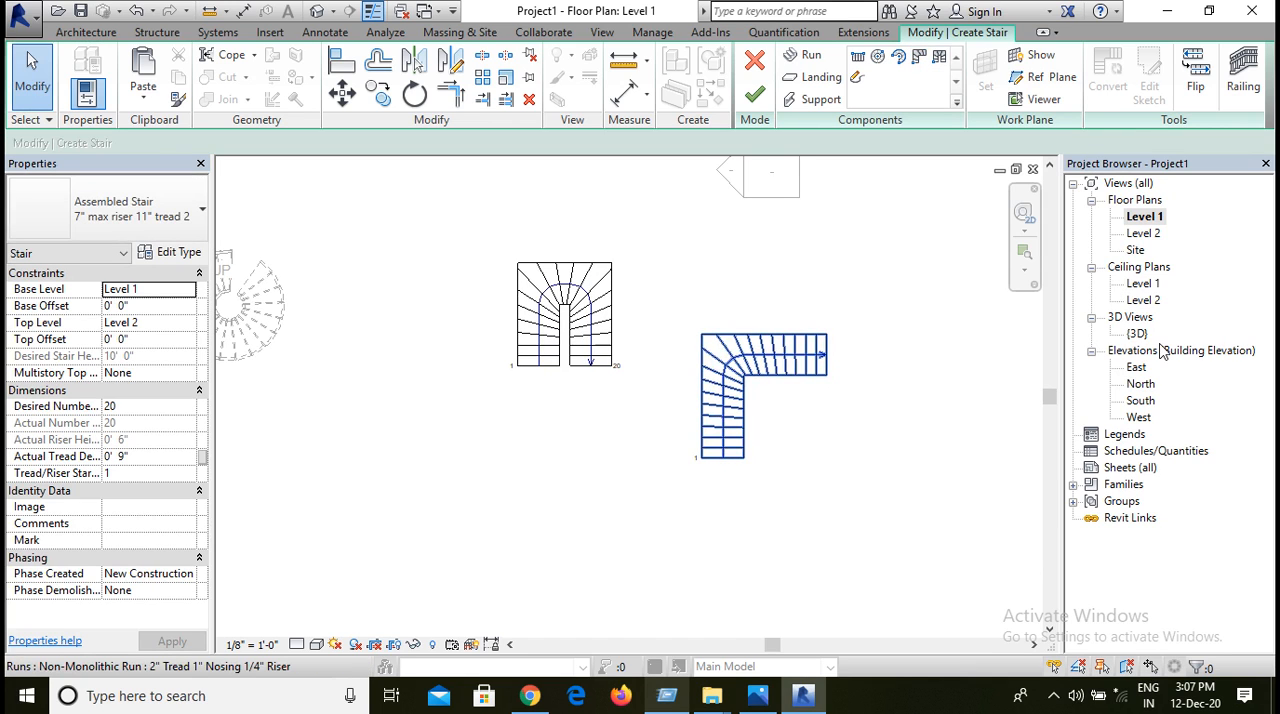
left_click(755, 97)
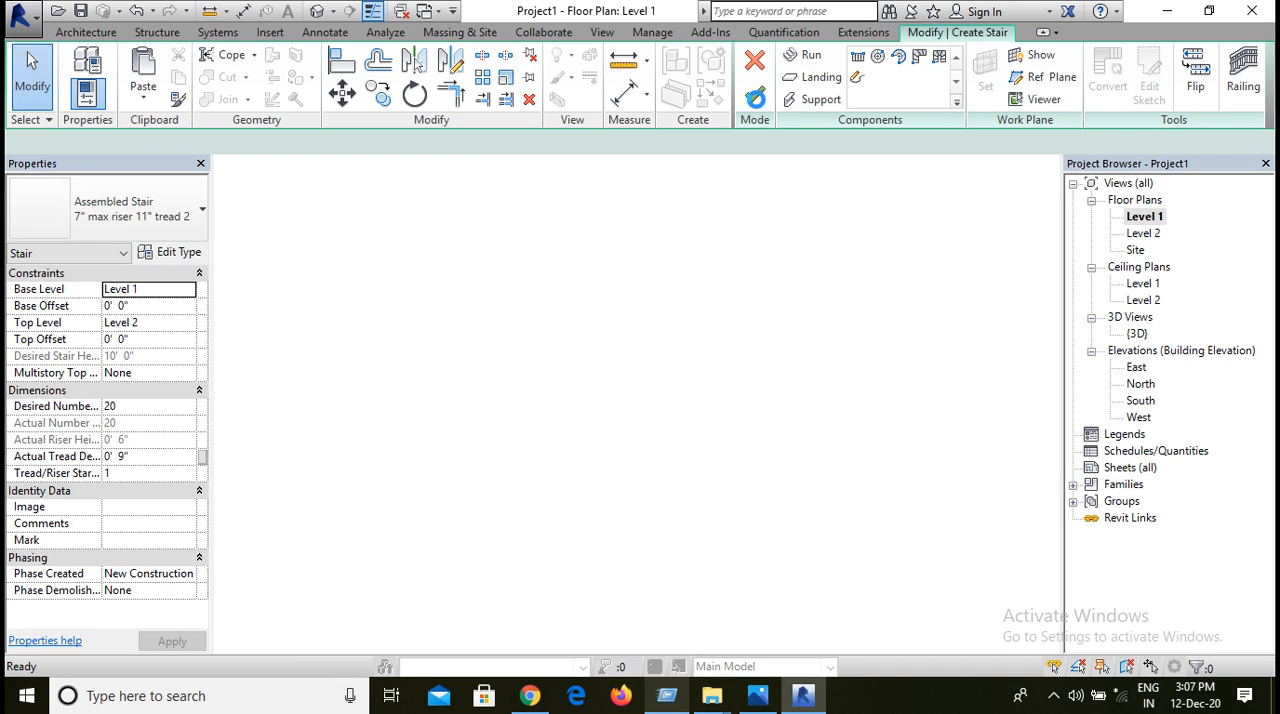
left_click(756, 100)
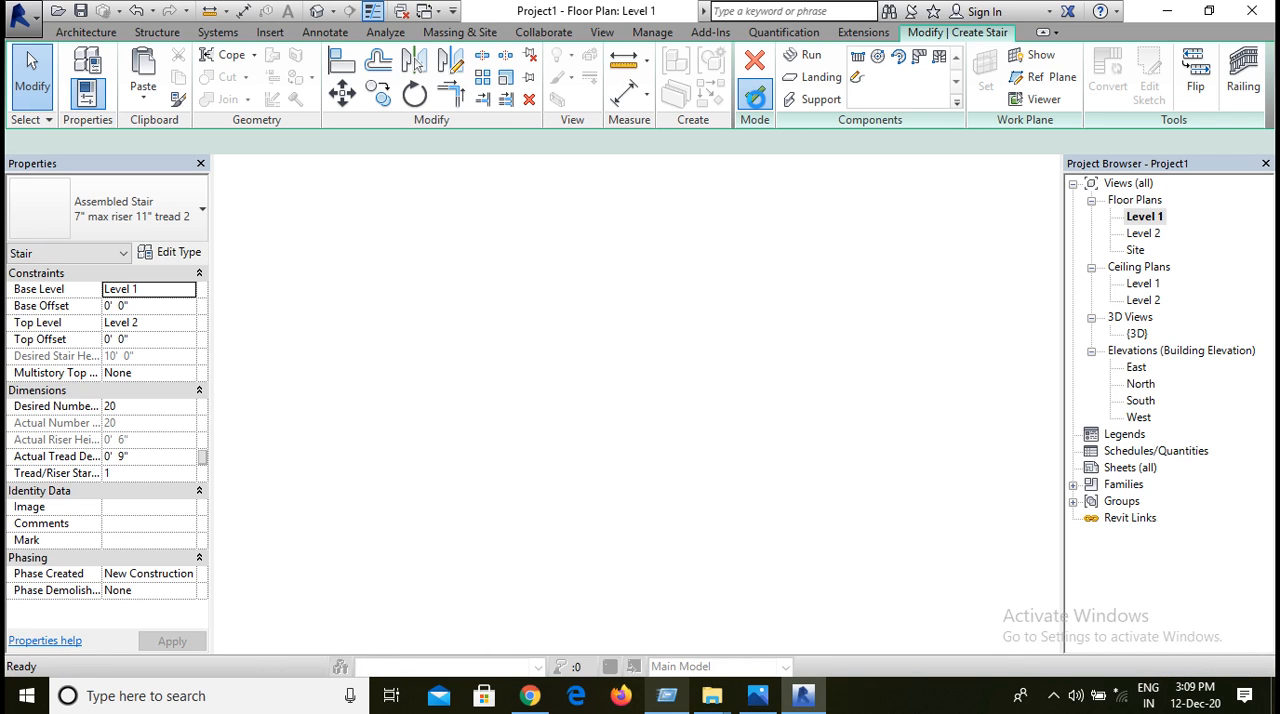
left_click(755, 95)
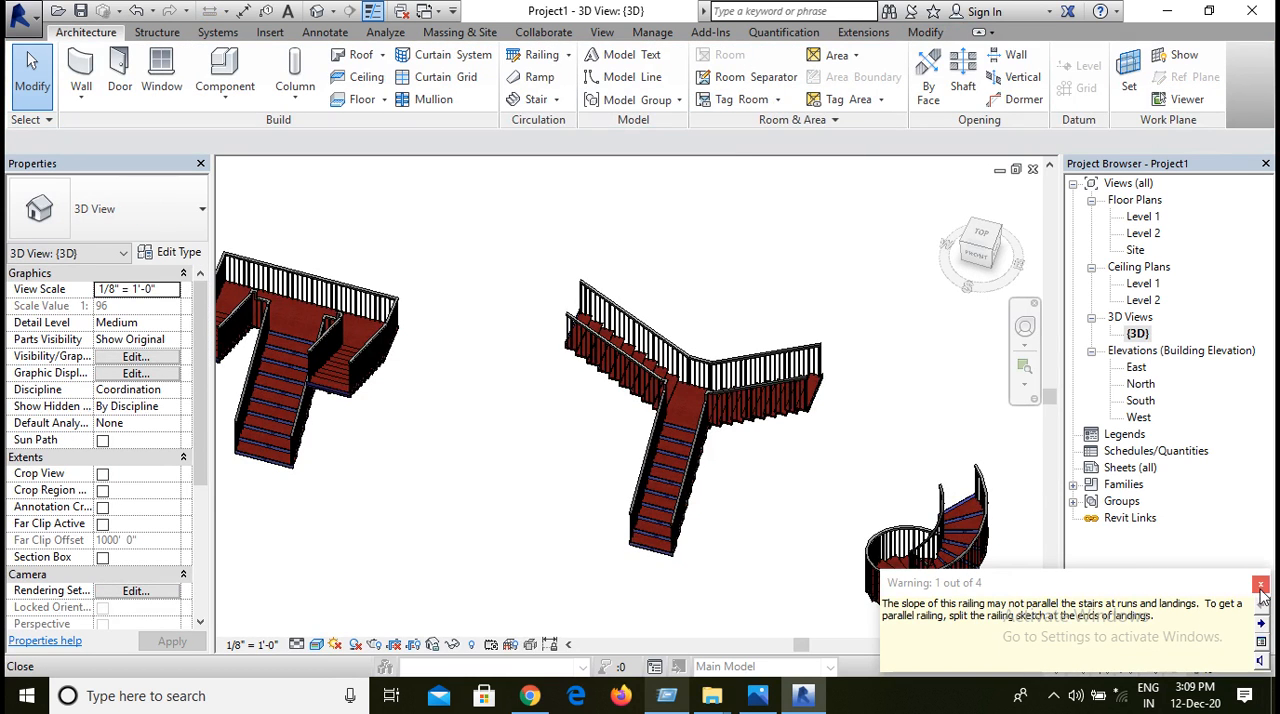
Step: Examine the two winder runs alongside the spiral, T-shaped and U-shaped stairs in the 3D view
scroll(997, 612, "down", 1)
scroll(997, 612, "down", 1)
middle_click_drag(997, 612, 718, 457)
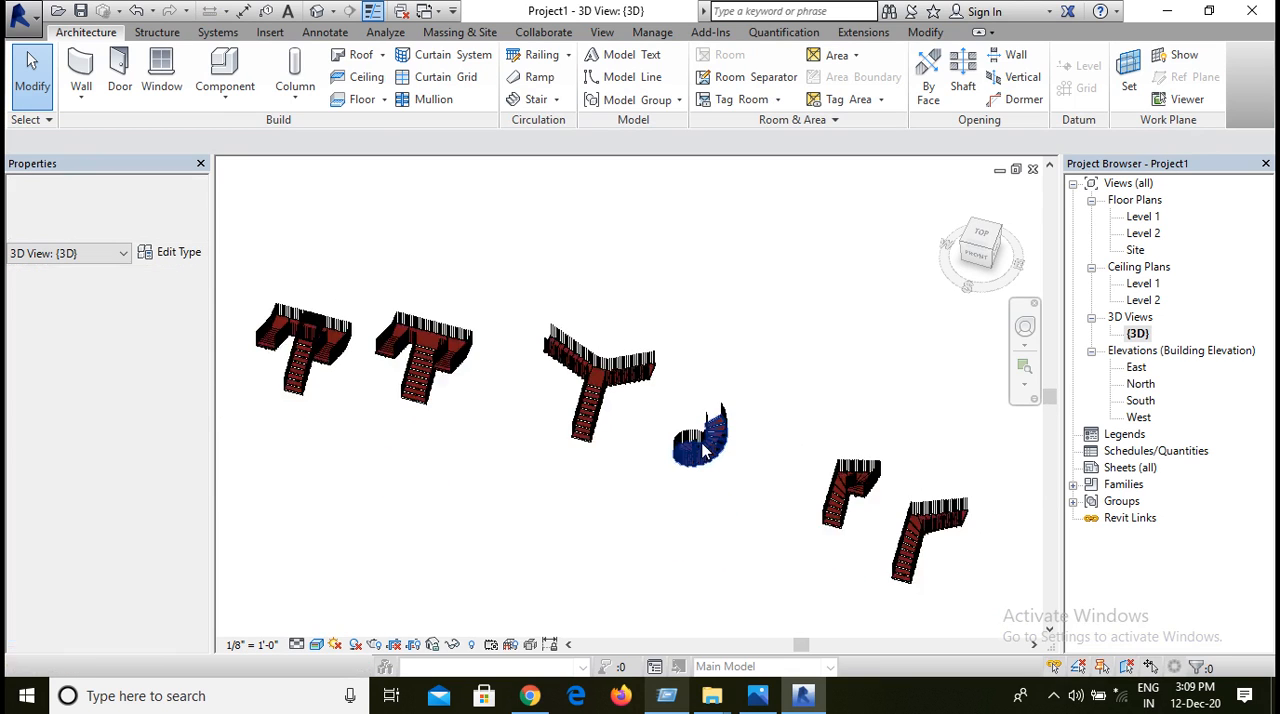
scroll(808, 487, "up", 2)
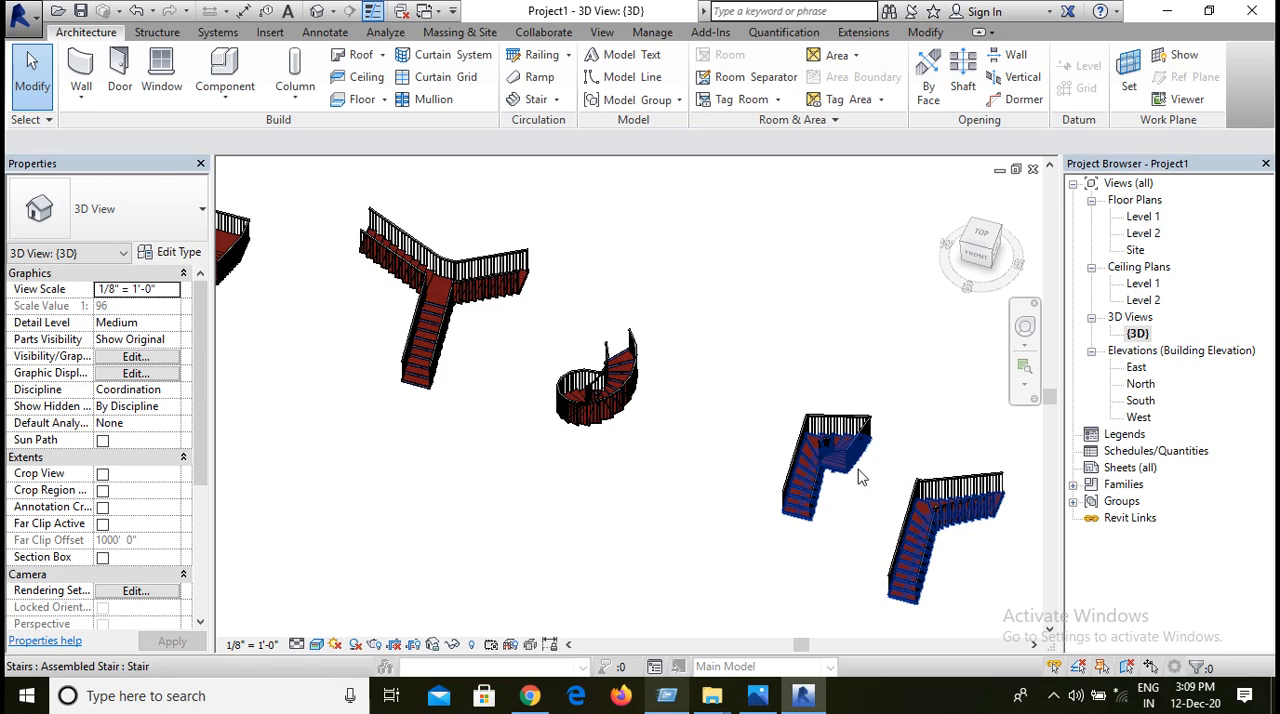
middle_click_drag(250, 445, 606, 518)
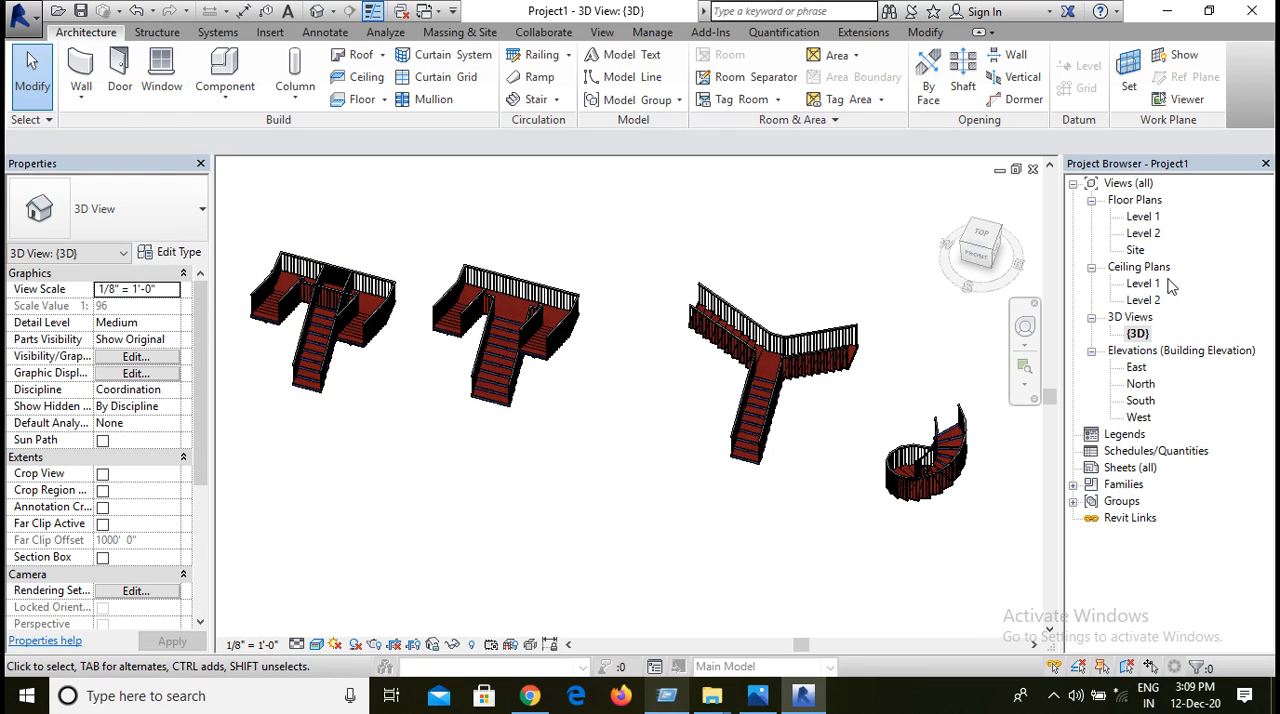
Step: From the Level 1 floor plan, start a roof by footprint based on Level 2, with Defines slope turned off
double_click(1143, 217)
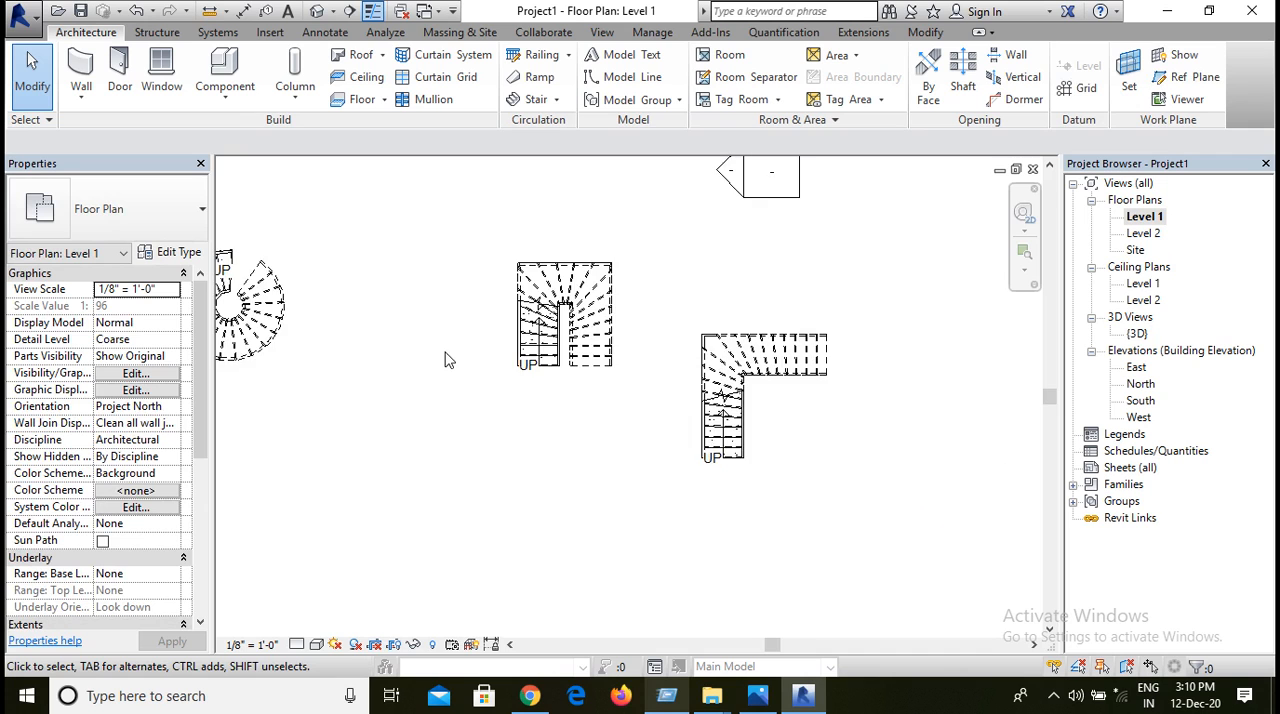
scroll(357, 377, "down", 3)
scroll(349, 380, "down", 1)
middle_click_drag(271, 374, 618, 410)
scroll(394, 363, "up", 4)
scroll(368, 362, "up", 1)
middle_click_drag(575, 463, 707, 435)
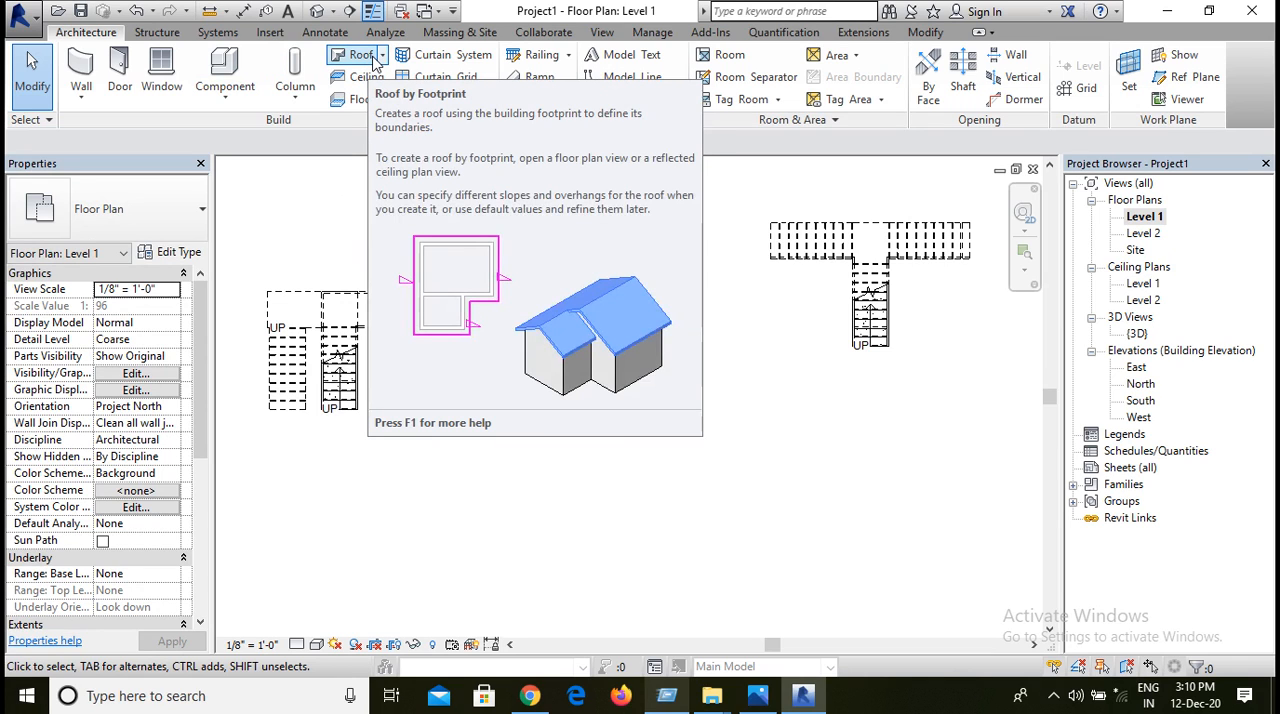
left_click(374, 60)
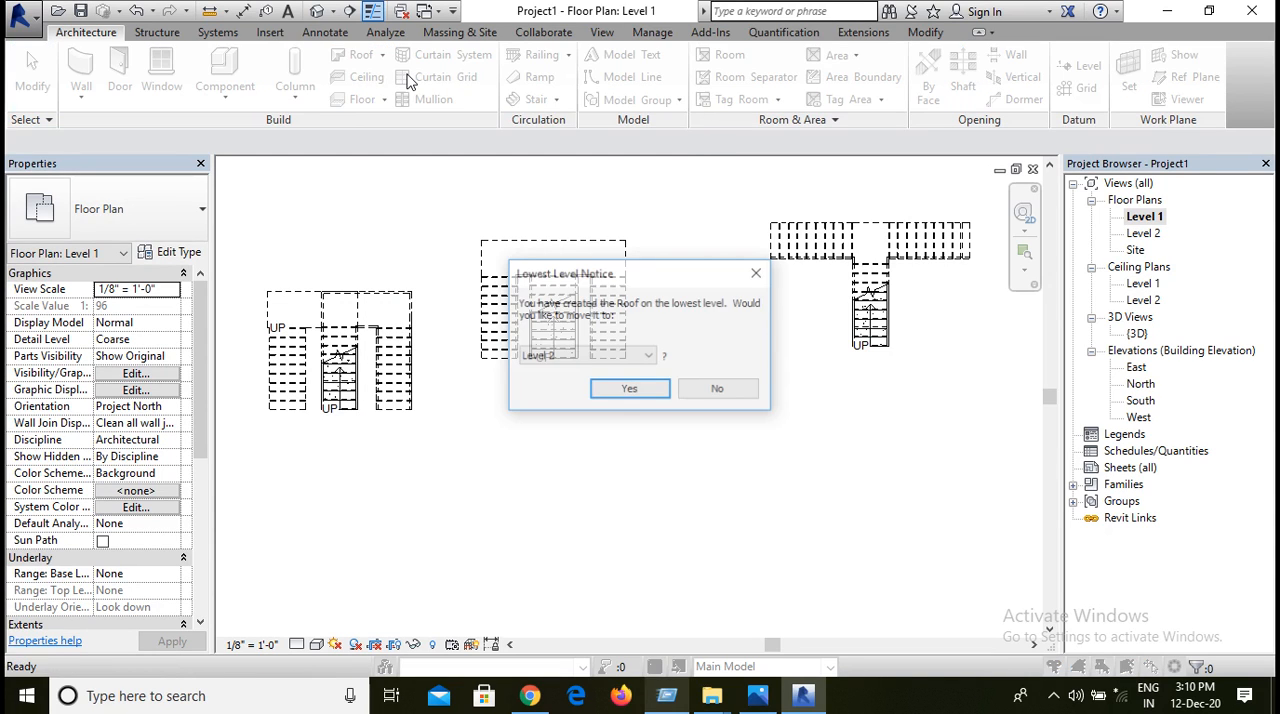
left_click(612, 393)
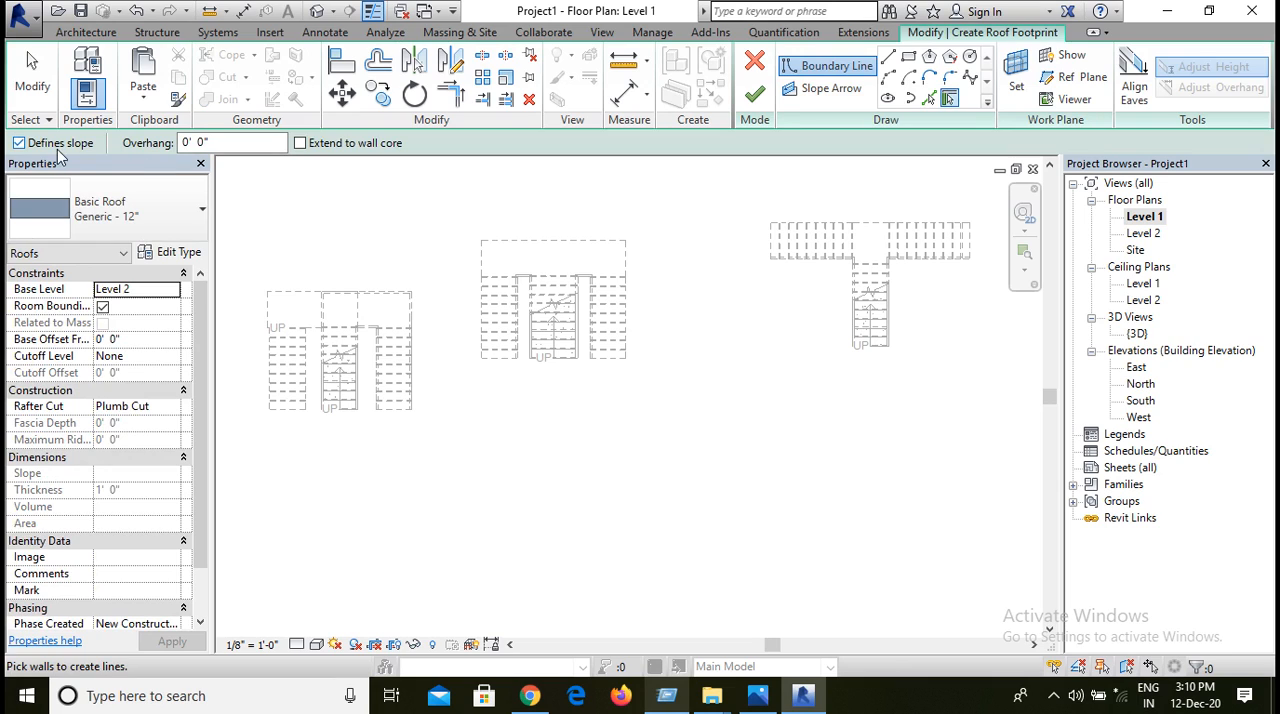
left_click(54, 149)
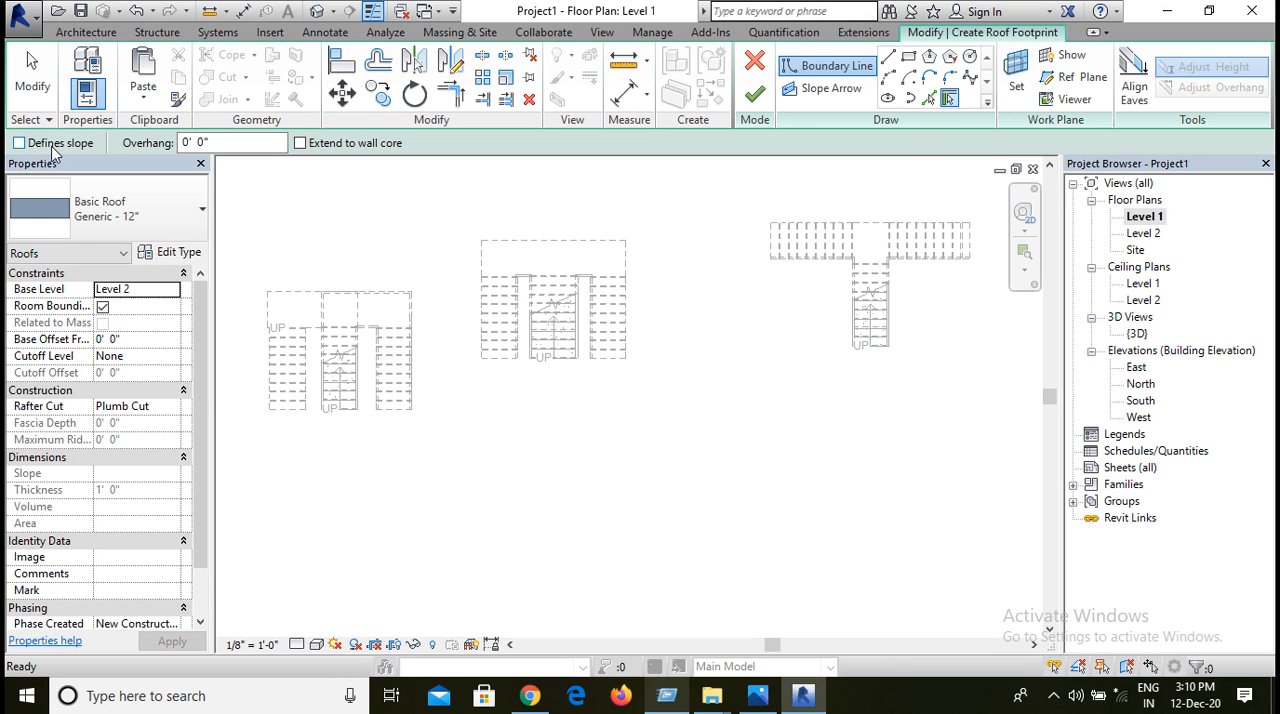
Step: Sketch a 12' 0" by 9' 9" rectangle around the middle U-shaped stair and a larger rectangle enclosing it, and finish the roof
left_click(907, 57)
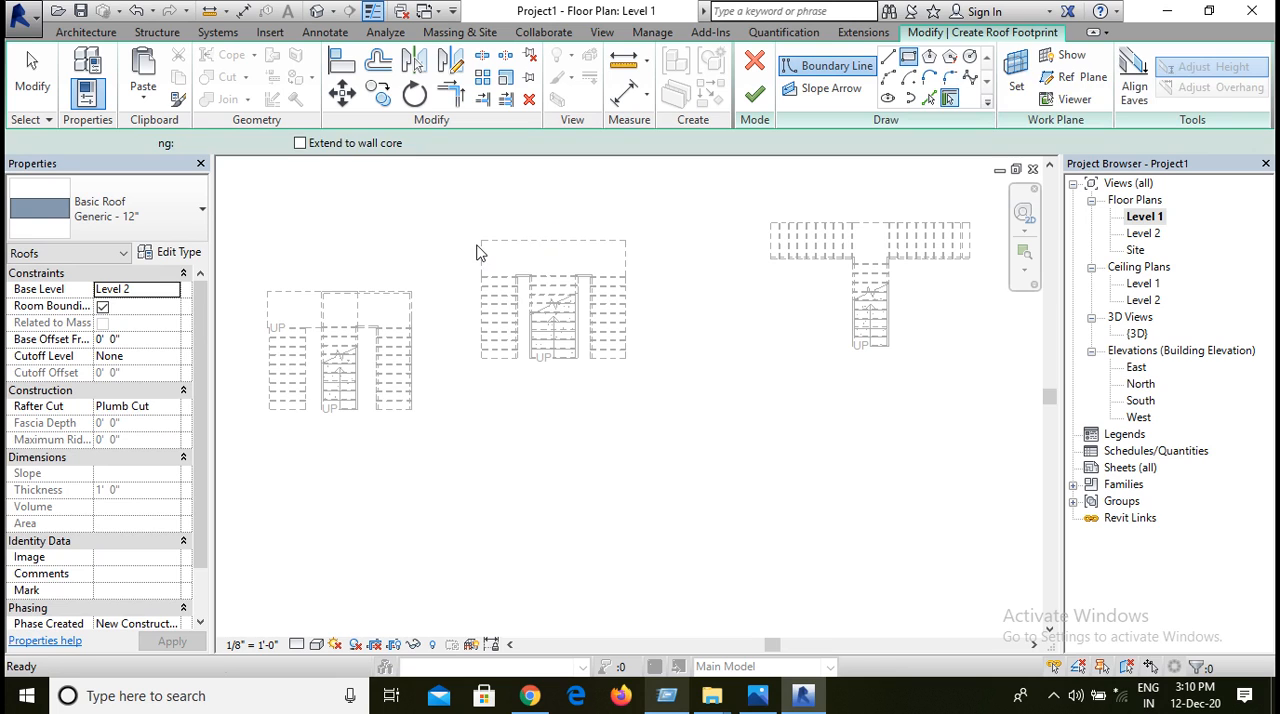
left_click(481, 241)
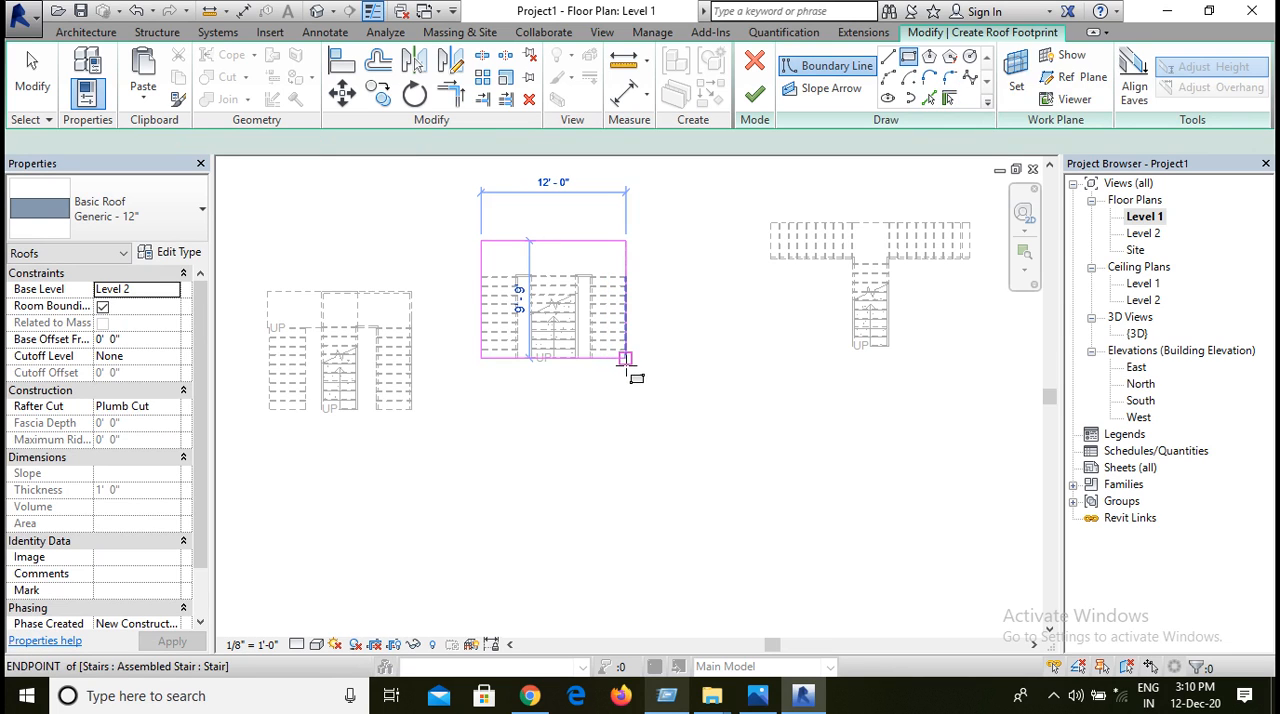
left_click(625, 358)
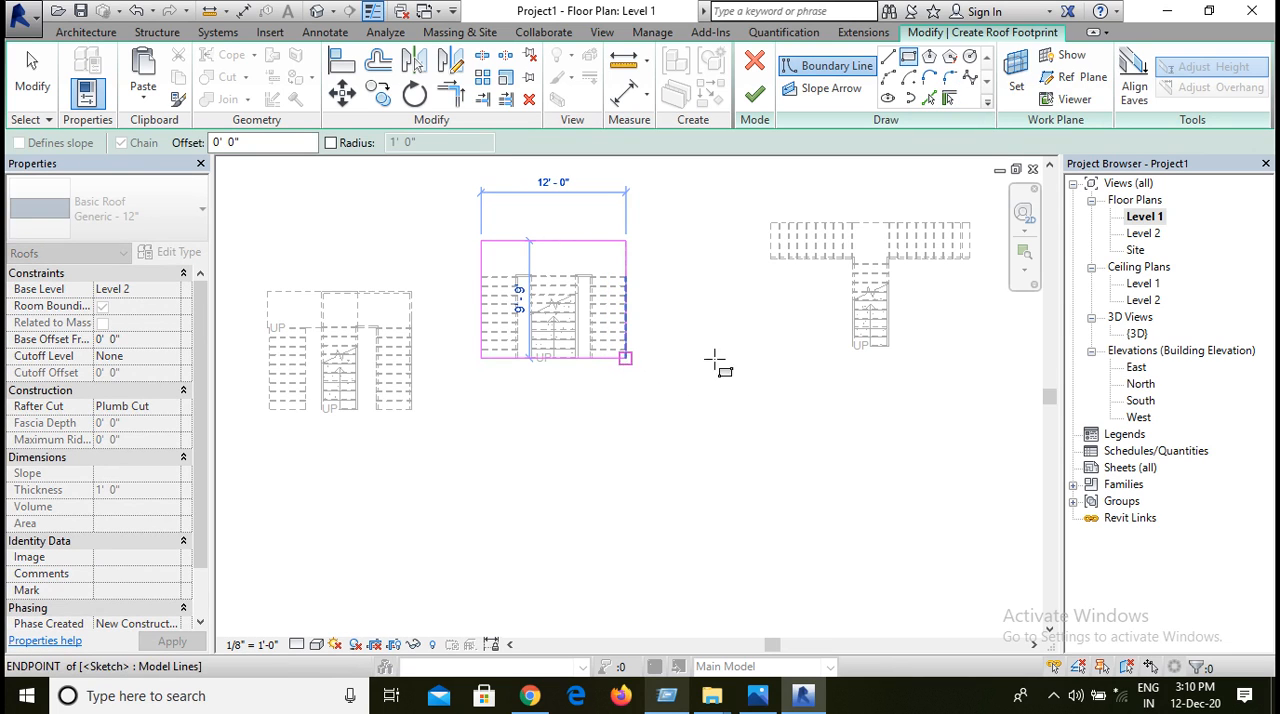
left_click(770, 222)
key("Escape")
mouse_move(424, 188)
left_mouse_down()
mouse_move(591, 425)
mouse_move(689, 528)
left_mouse_up()
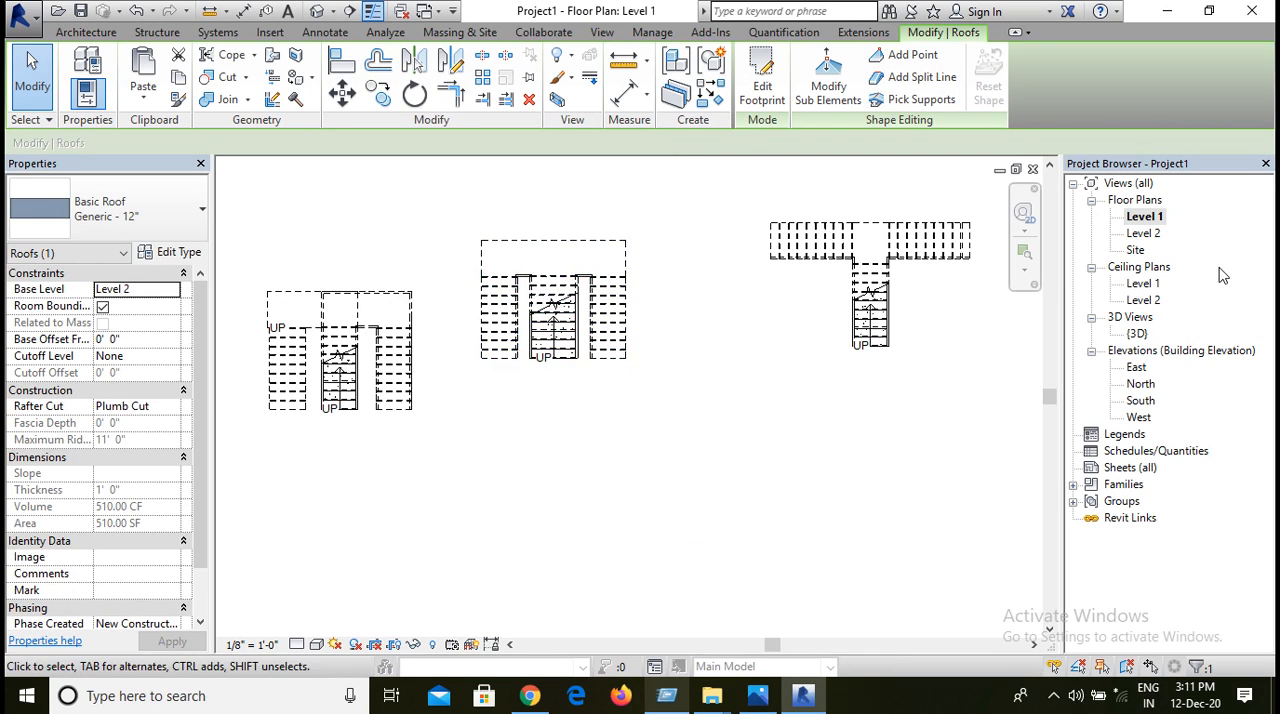
Step: Examine the flat roof and its opening over the U-shaped stair from the front, above and behind in 3D
double_click(1140, 334)
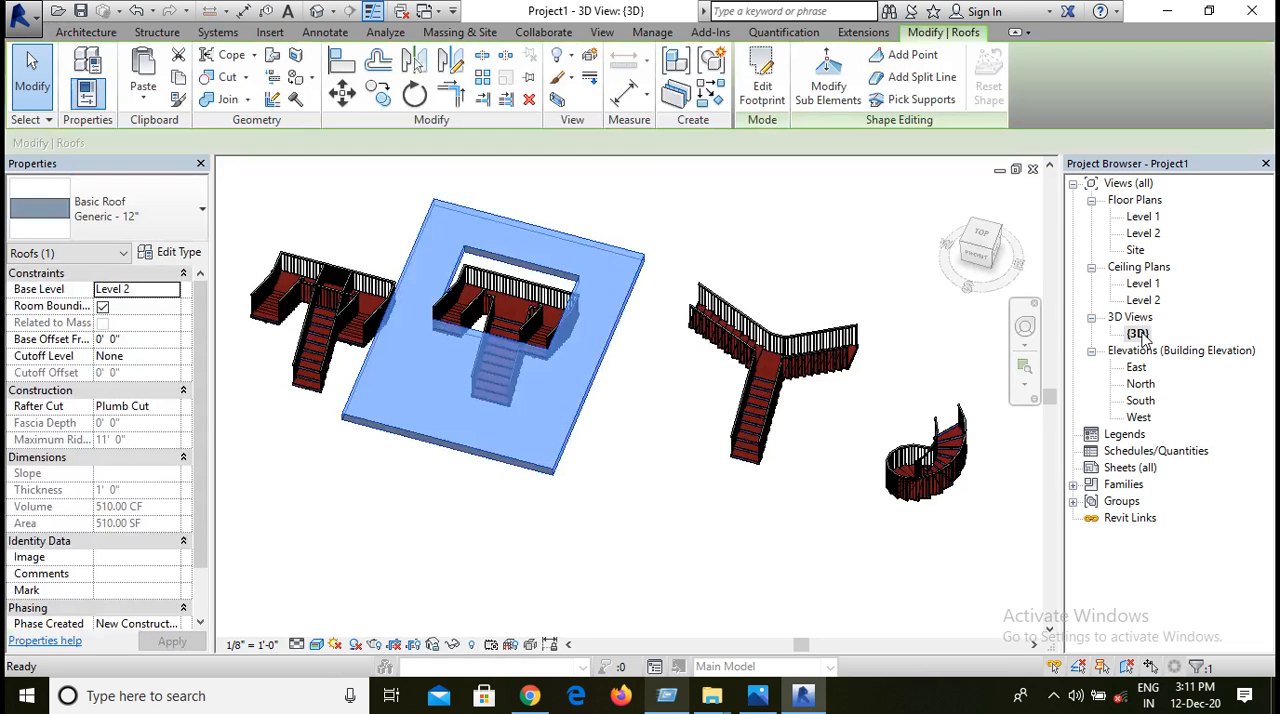
left_click(659, 484)
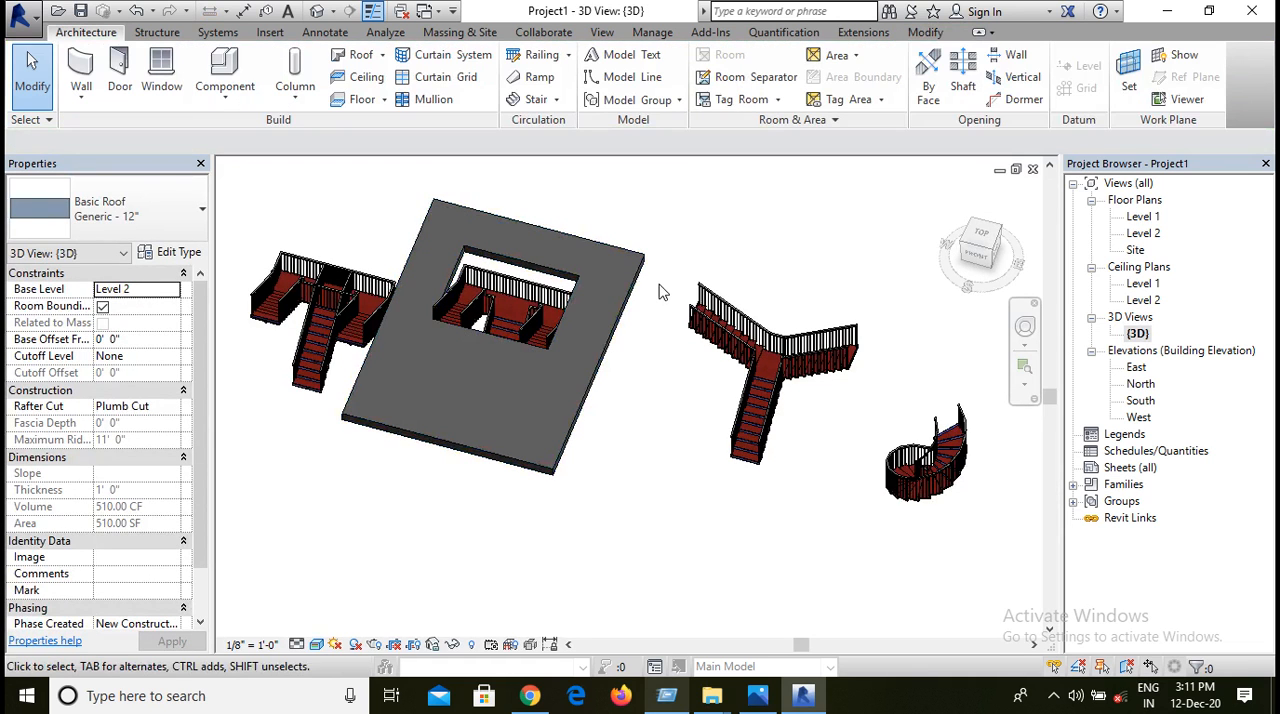
scroll(503, 327, "up", 2)
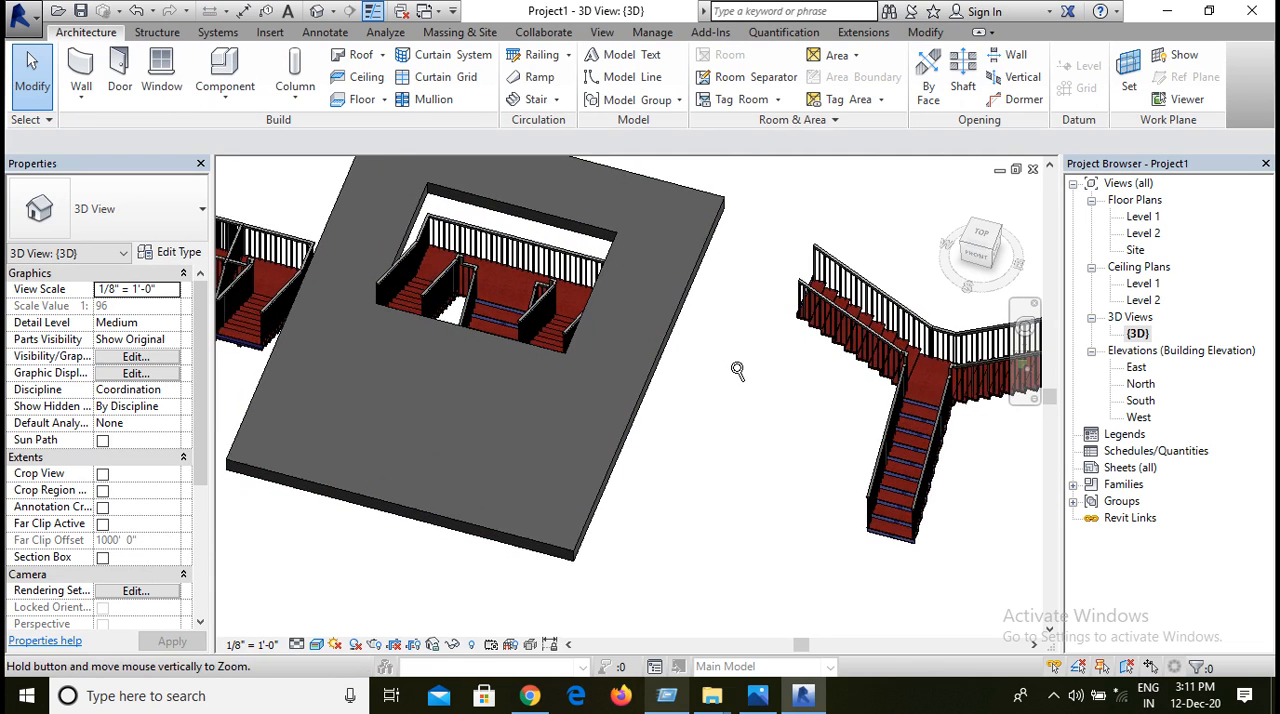
scroll(752, 328, "up", 3)
scroll(772, 257, "down", 5)
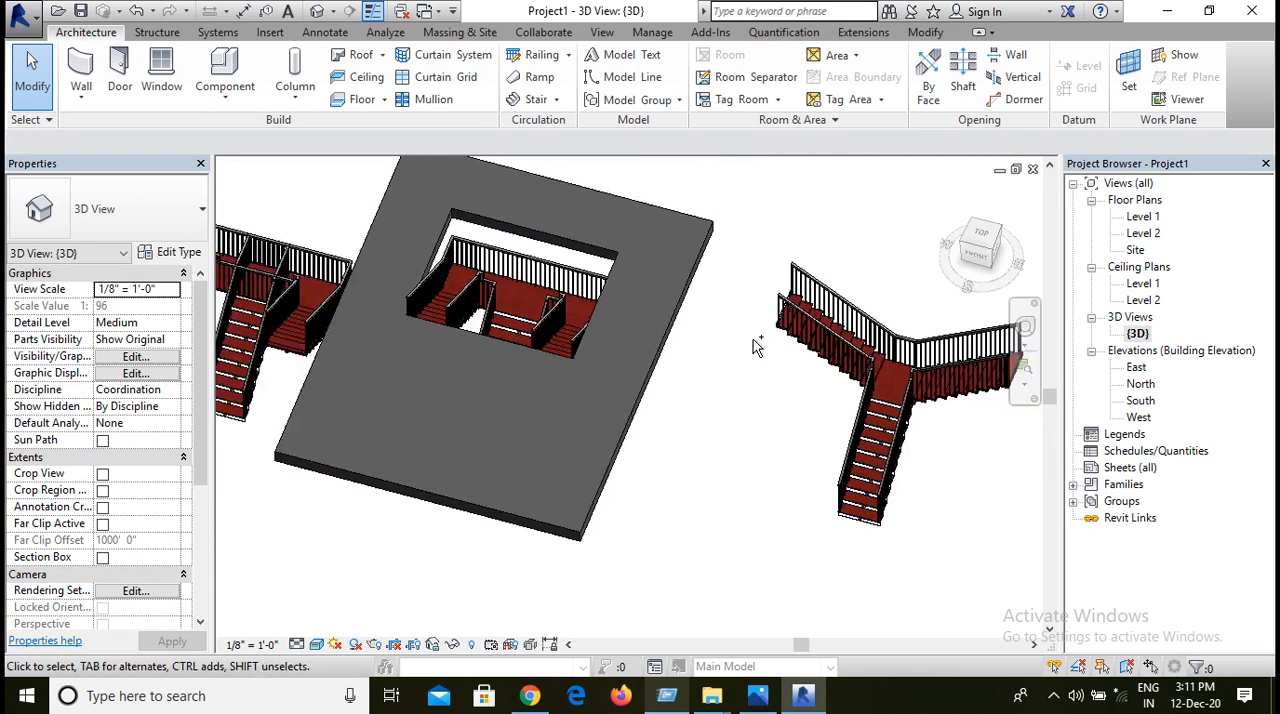
middle_click_drag(717, 358, 420, 549, "shift")
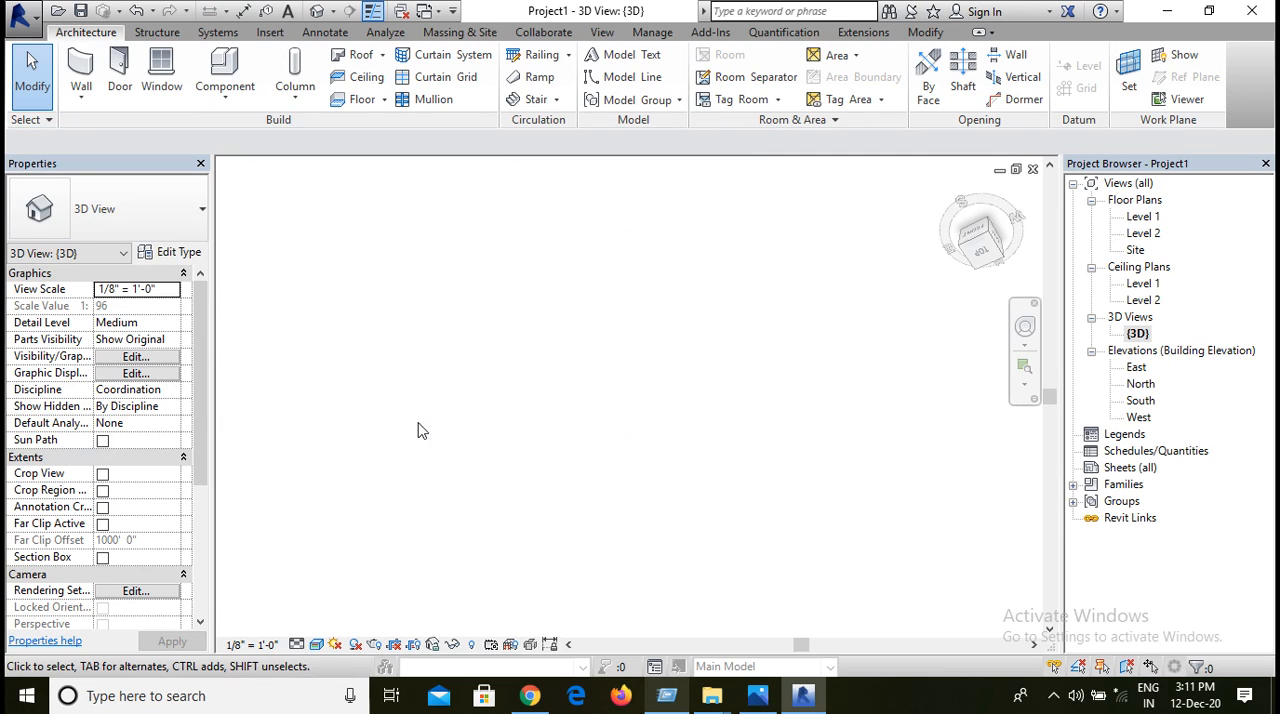
left_click(952, 195)
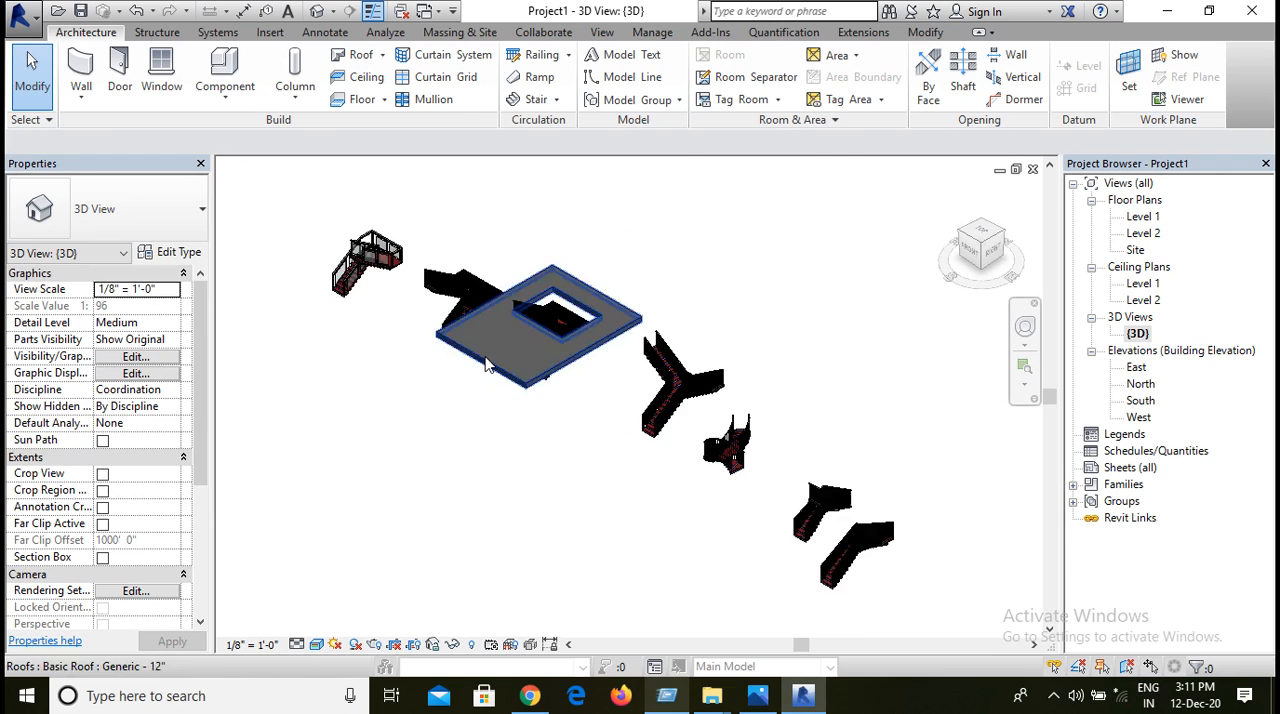
scroll(660, 320, "up", 1)
middle_click_drag(711, 346, 500, 360, "shift")
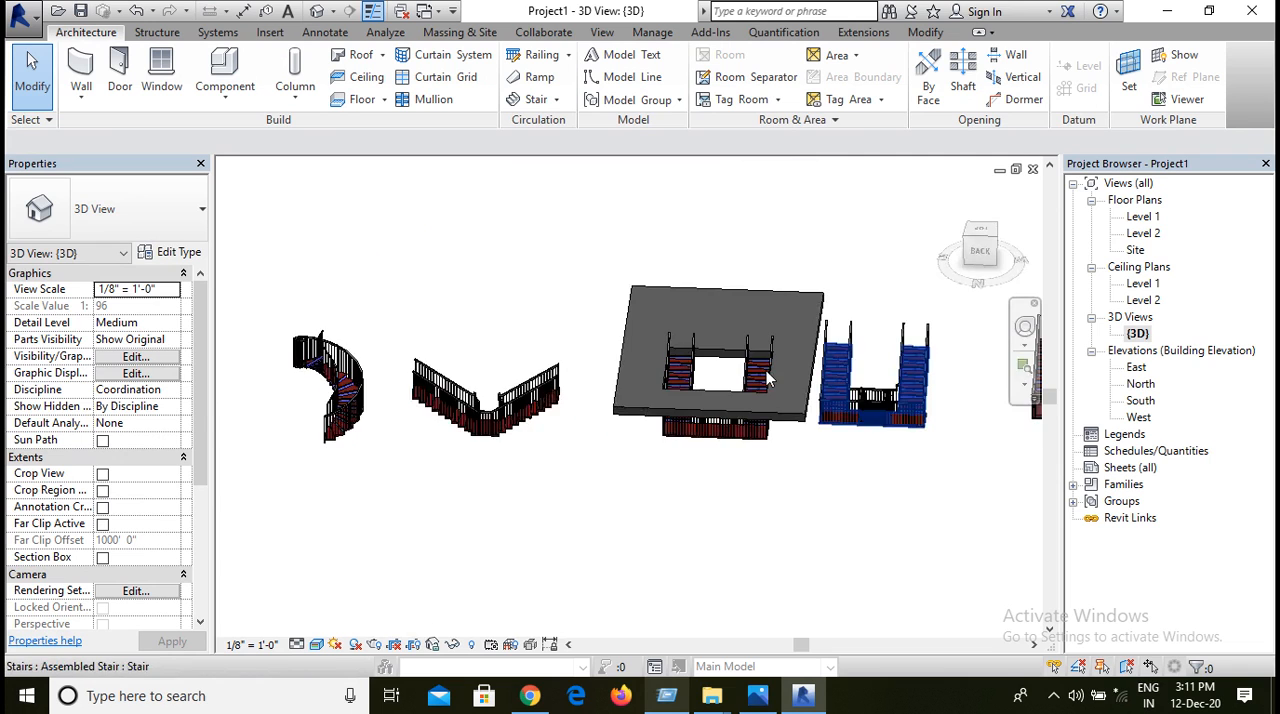
Step: Set the structure layer thickness of the flat slab's Generic - 12" roof type to 5" and apply the type change
scroll(765, 362, "up", 5)
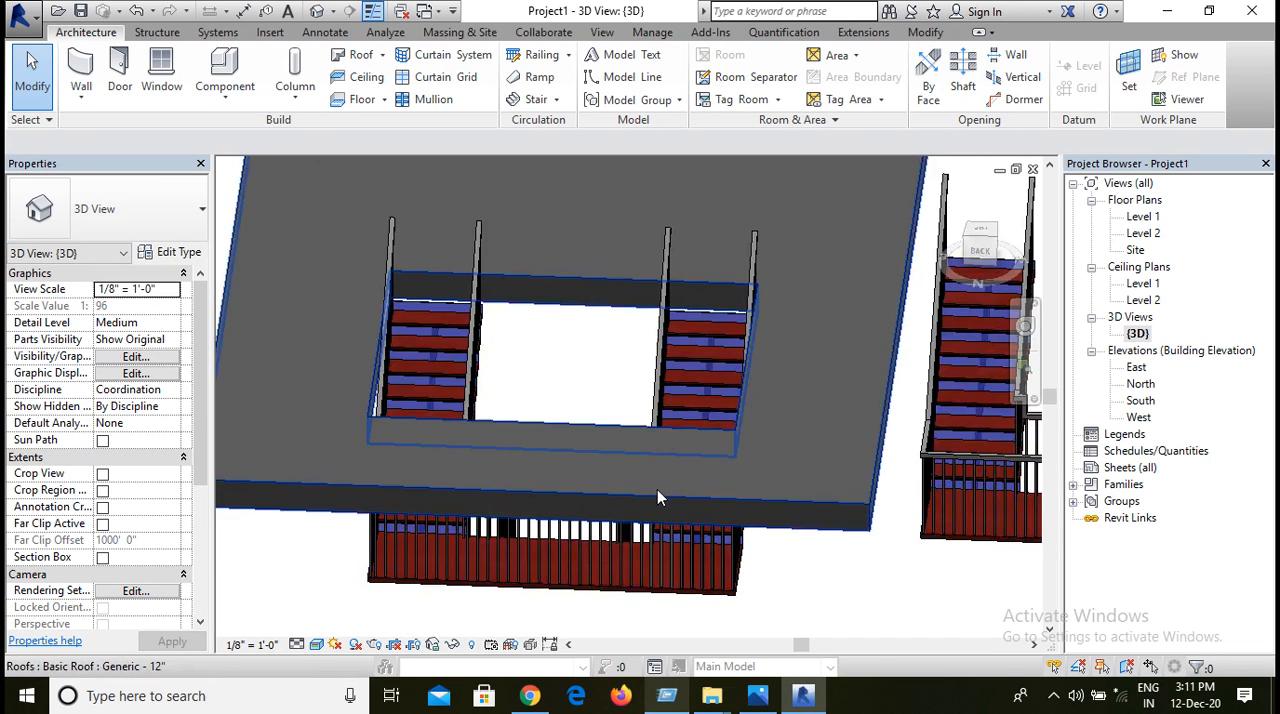
left_click(822, 504)
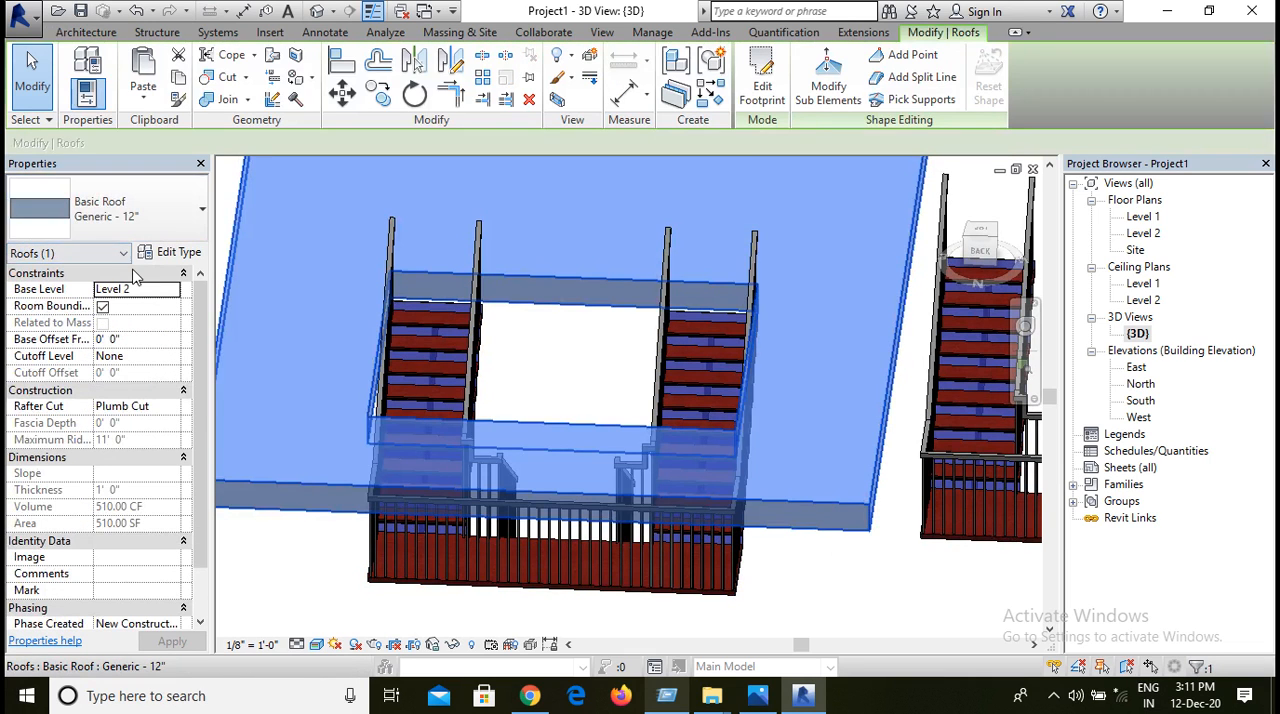
left_click(186, 254)
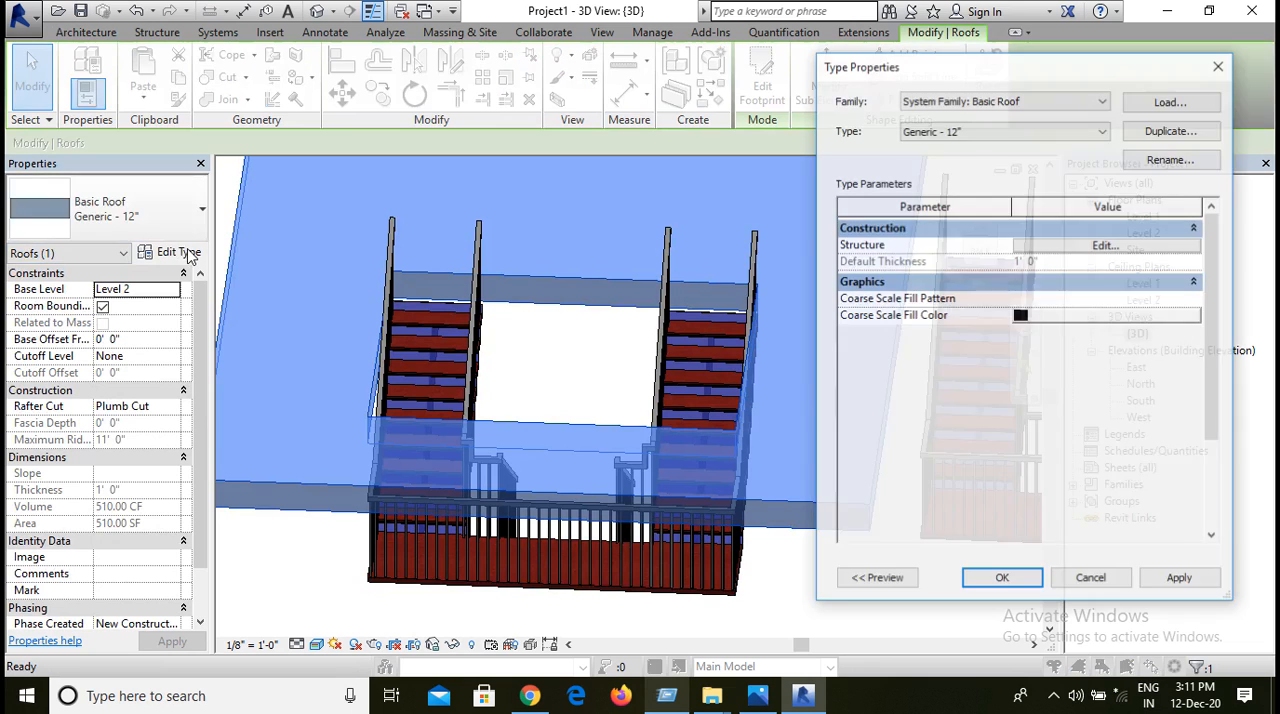
left_click(1075, 246)
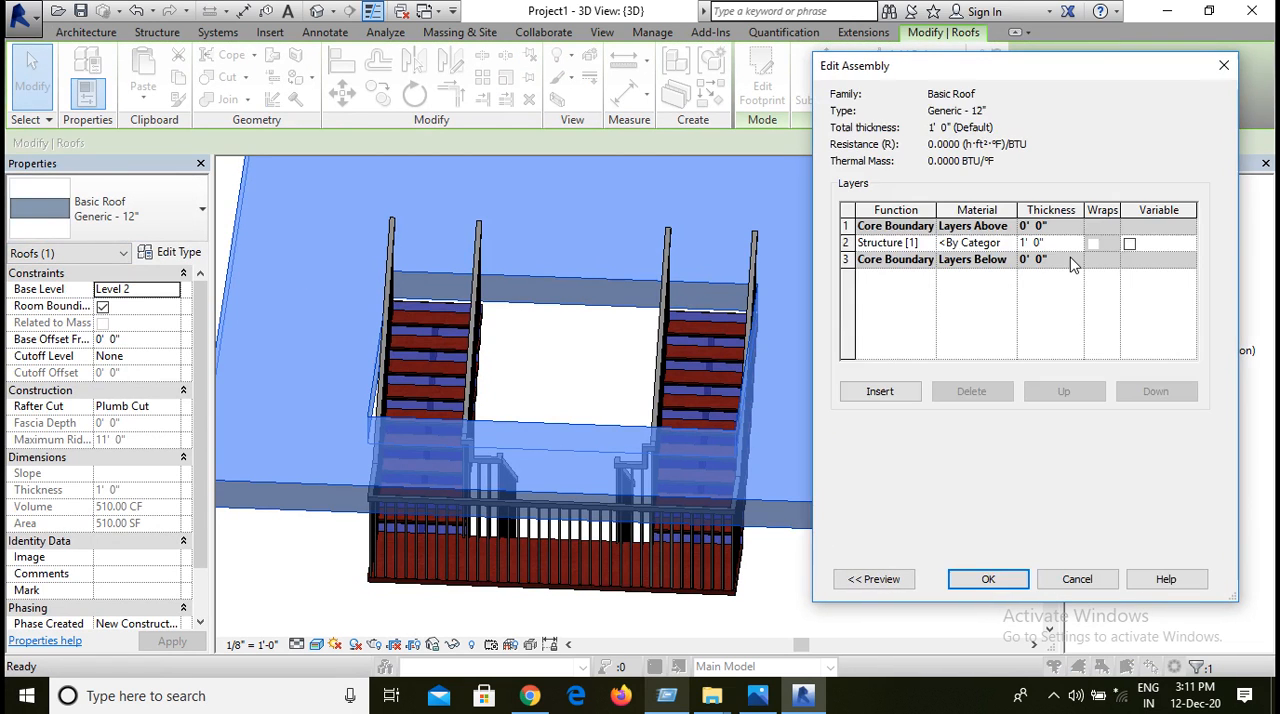
left_click(1061, 243)
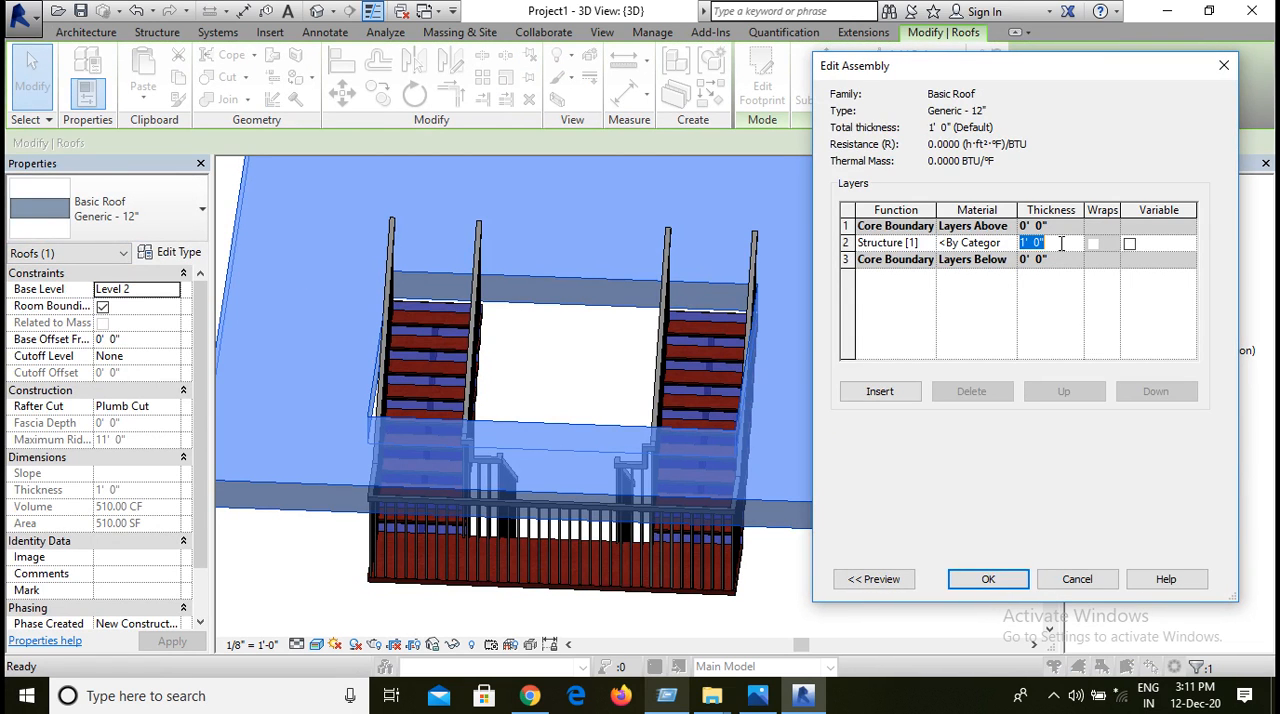
type("5\"")
key("Tab")
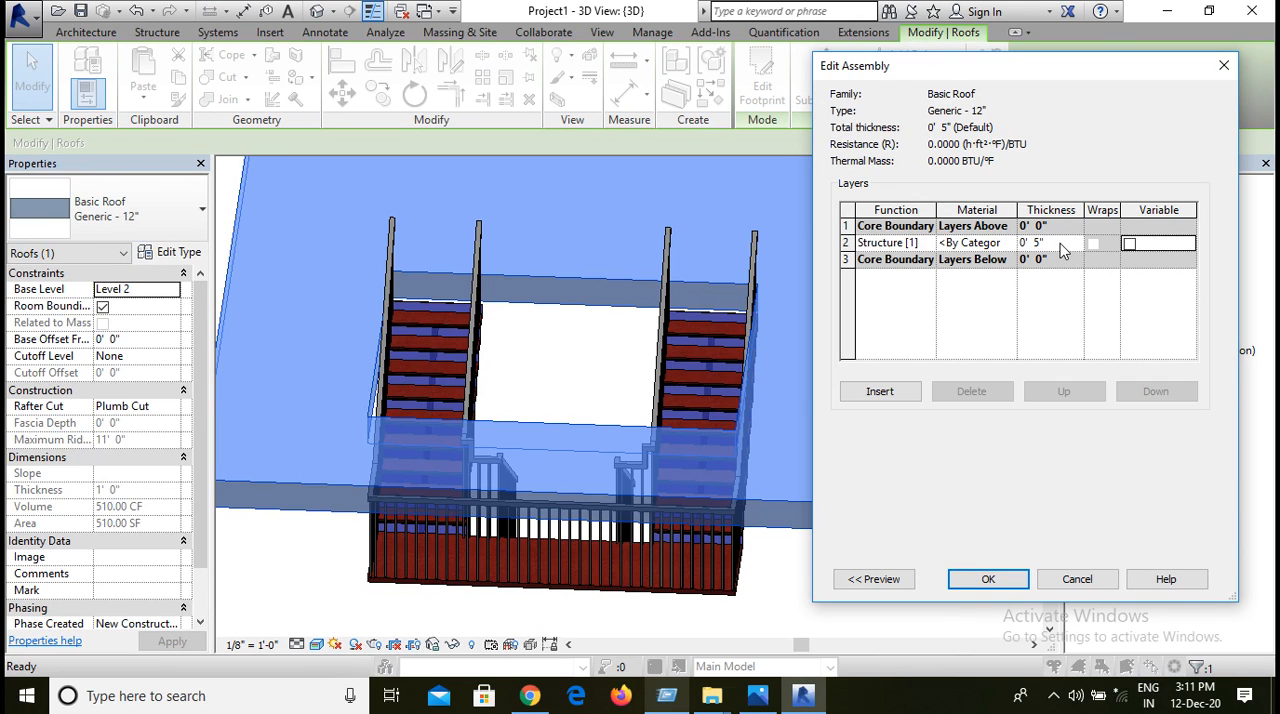
left_click(998, 579)
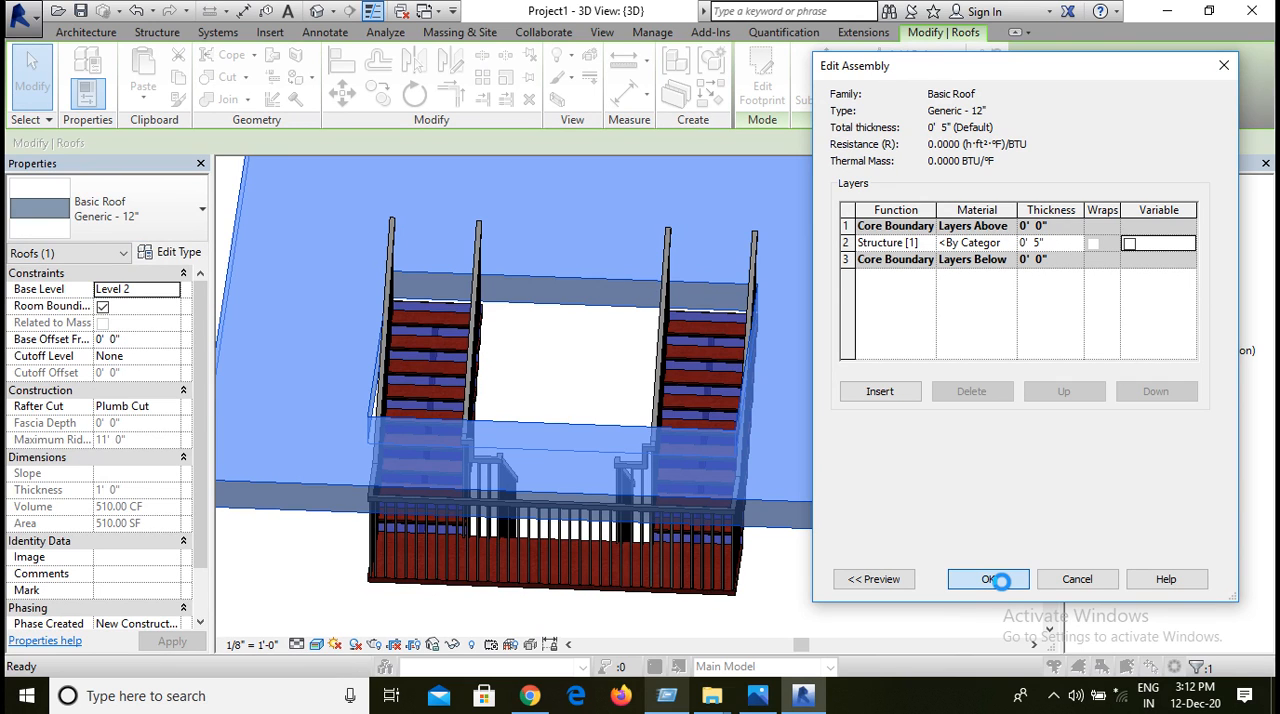
left_click(1198, 582)
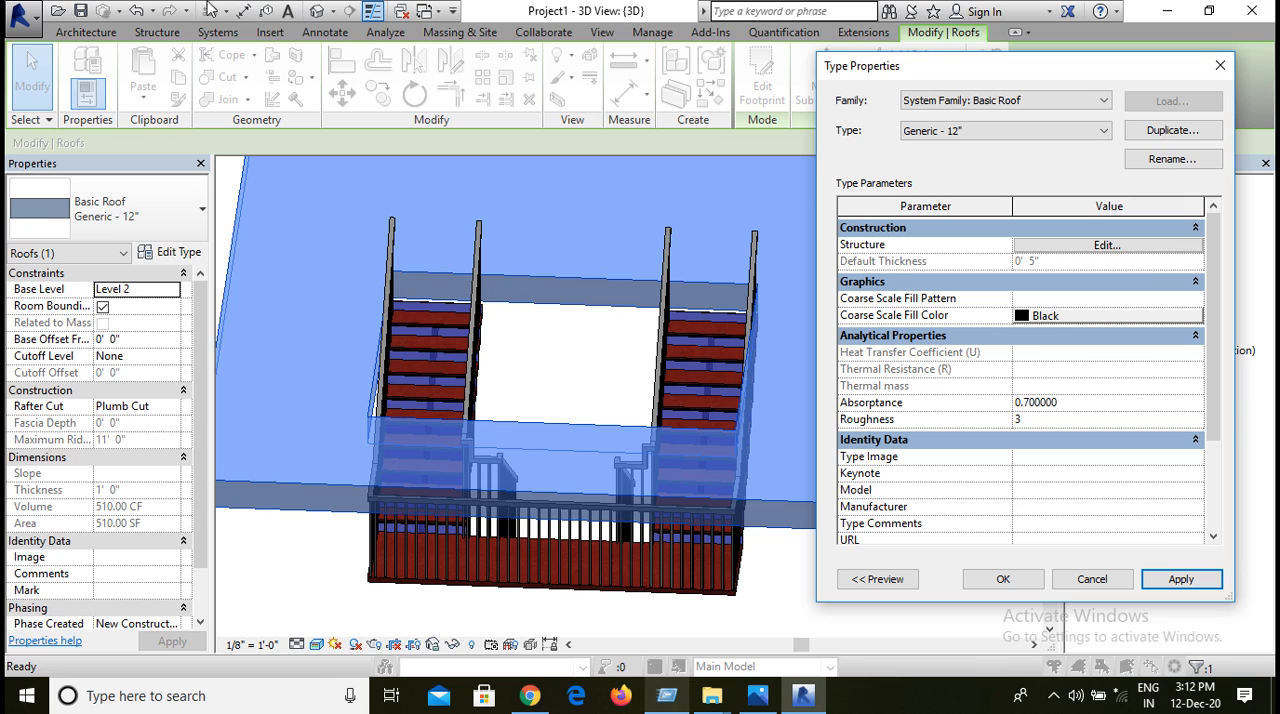
left_click(1180, 580)
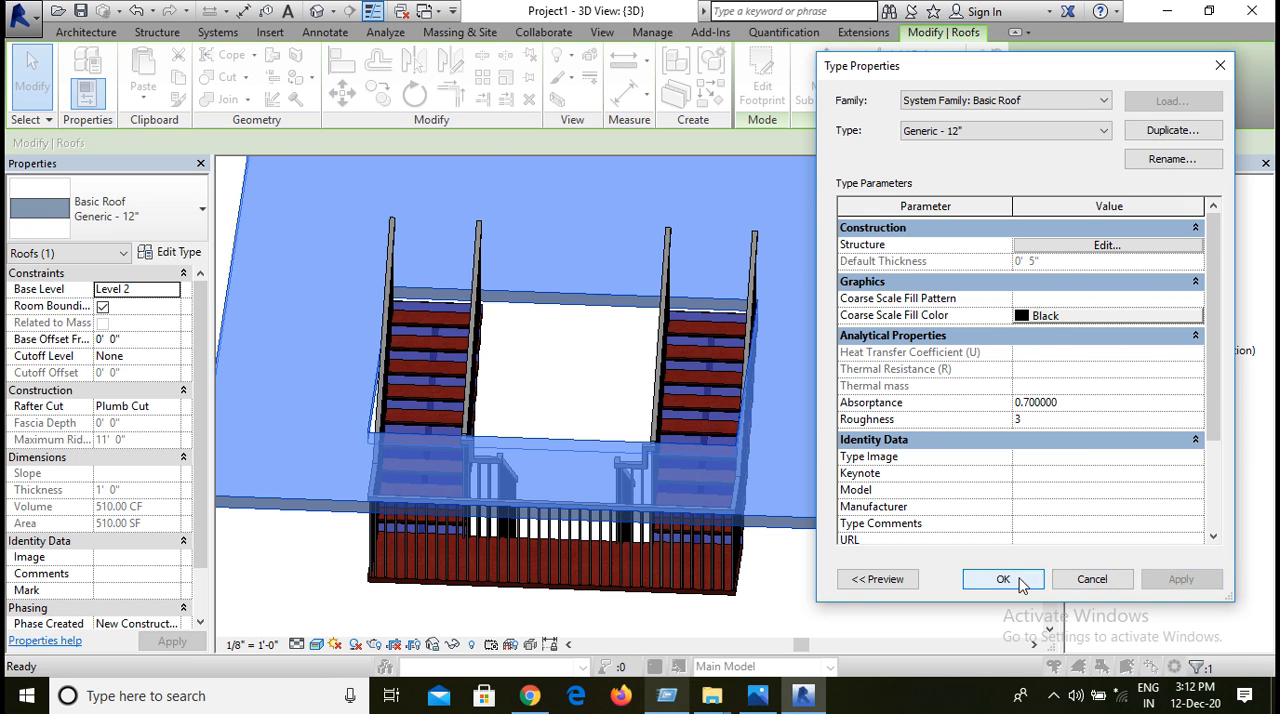
left_click(990, 581)
left_click(810, 555)
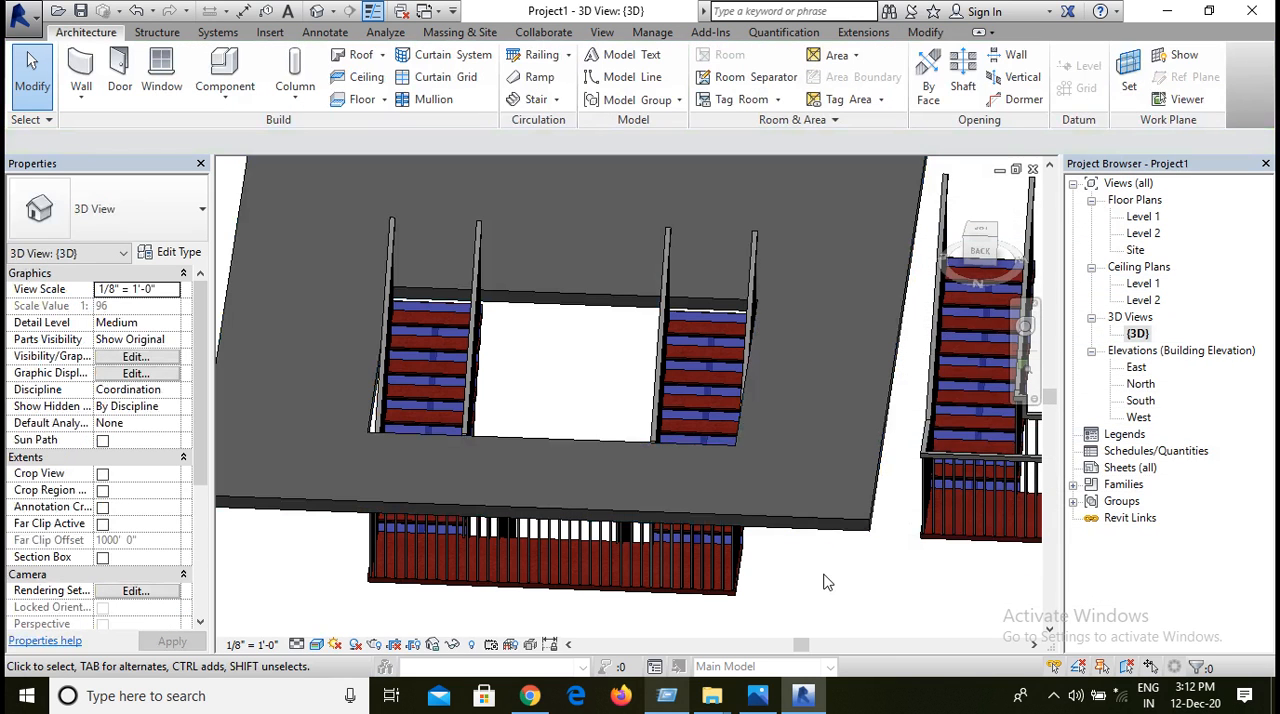
scroll(825, 582, "down", 4)
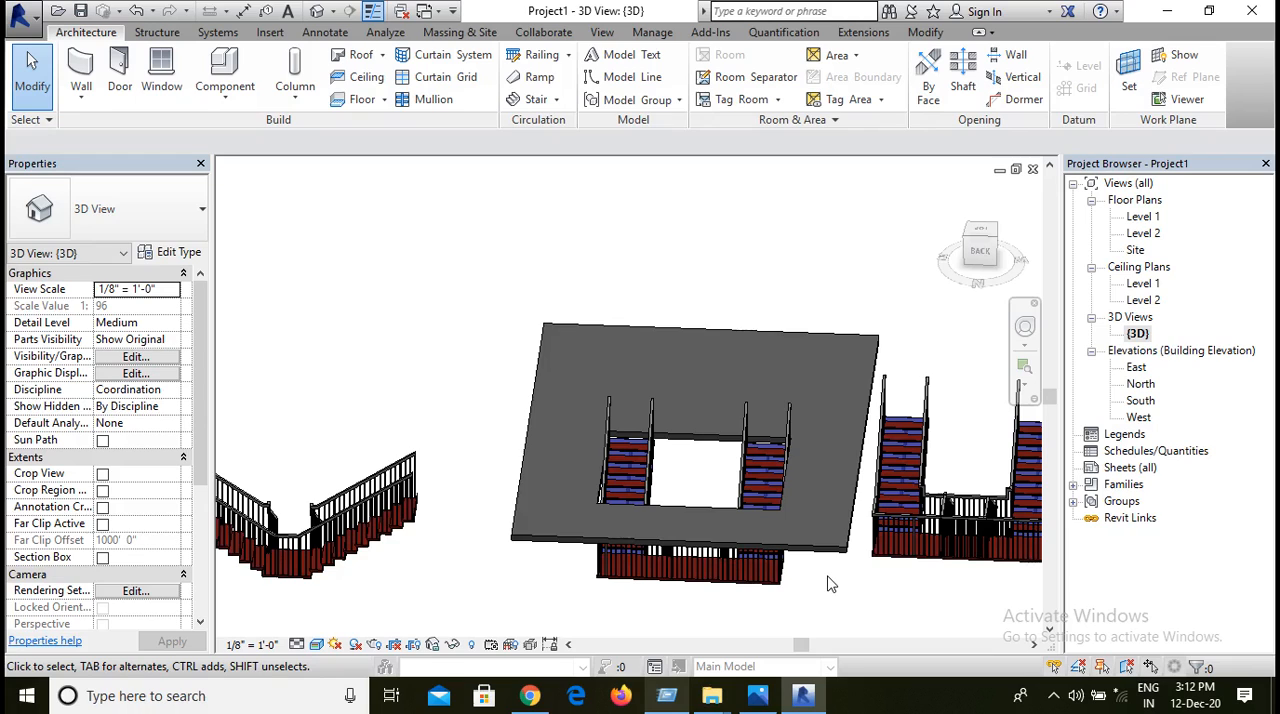
scroll(828, 584, "down", 1)
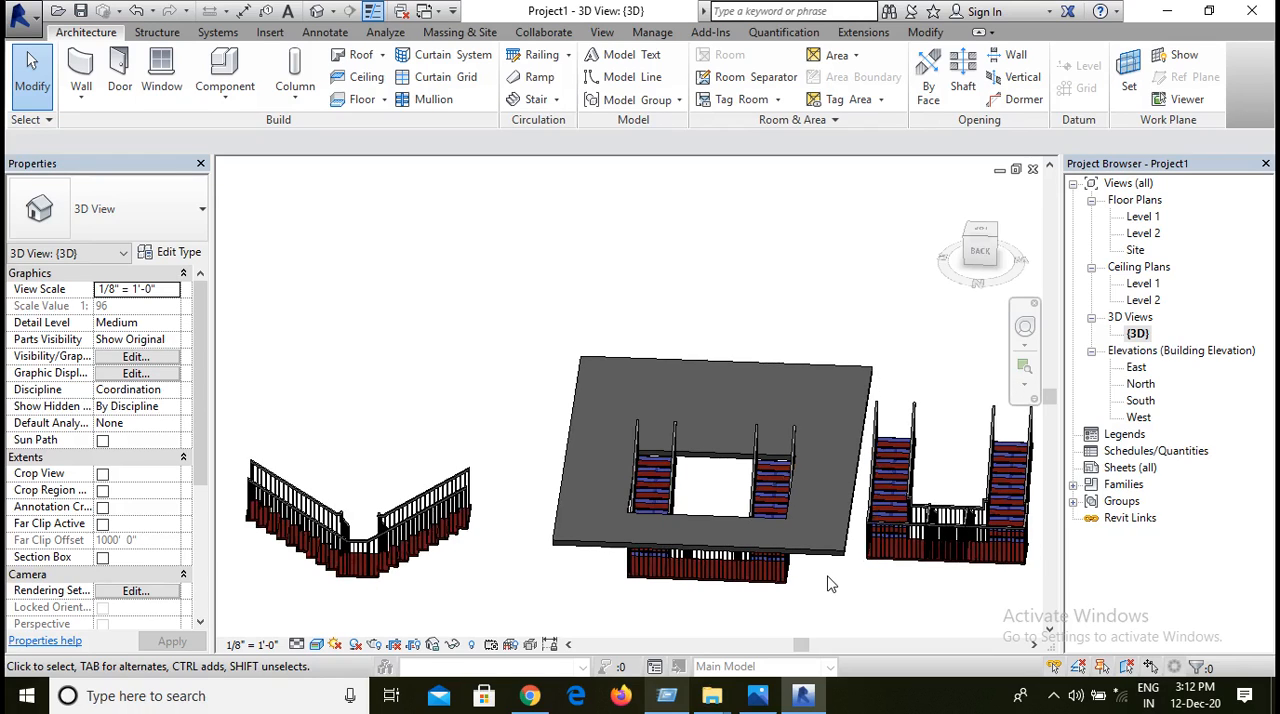